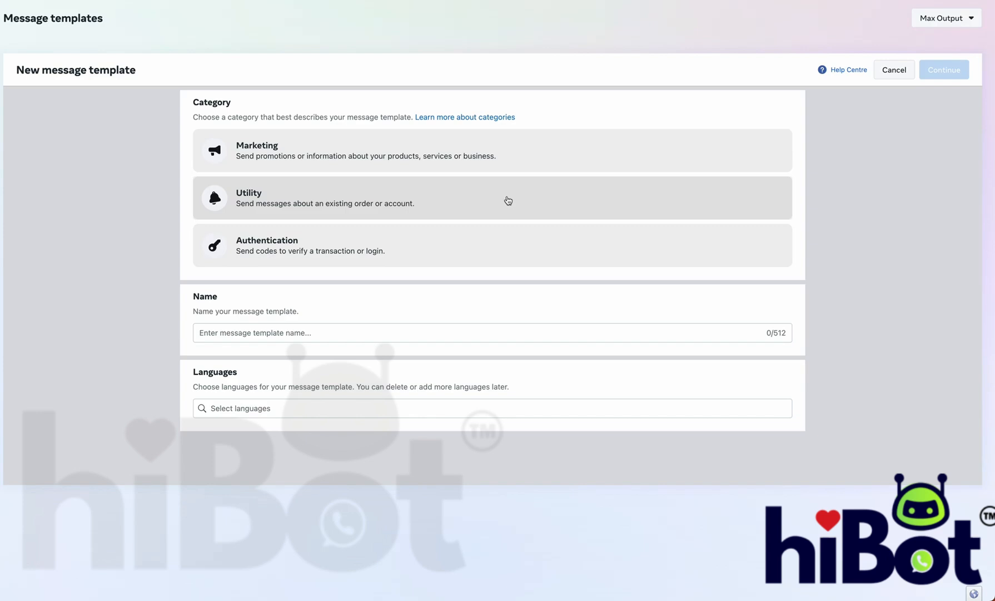
Step: Create a Marketing Form template named flow_test_123 in English and continue to the editor
{"action": "left_click", "coordinate": [492, 175]}
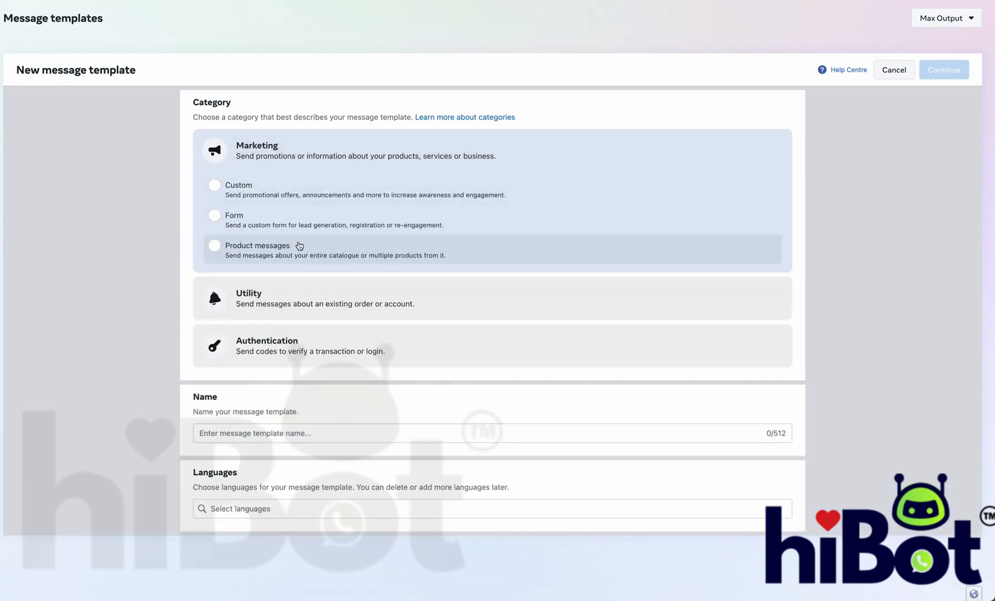
{"action": "left_click", "coordinate": [253, 219]}
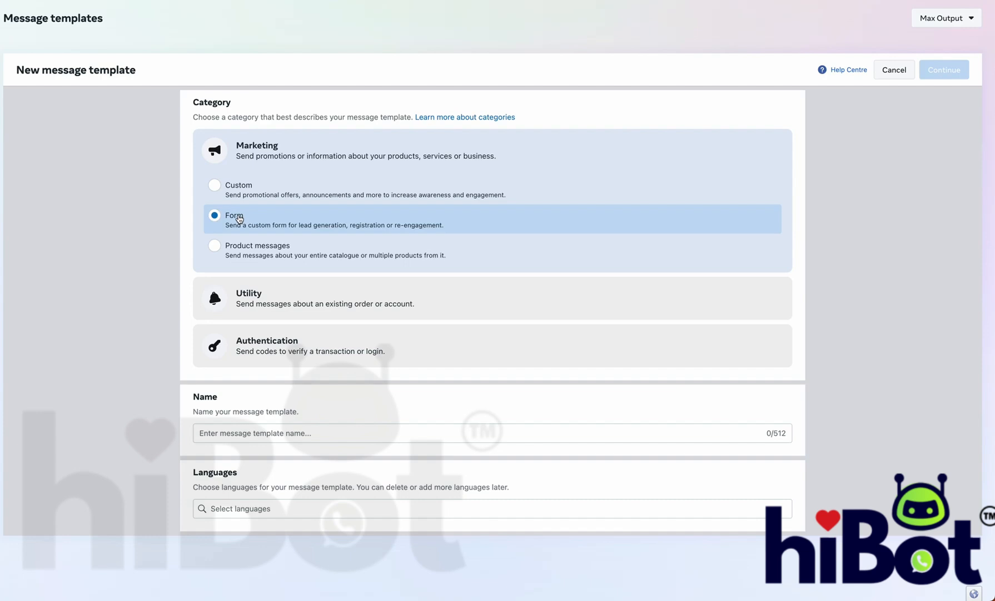
{"action": "left_click", "coordinate": [254, 433]}
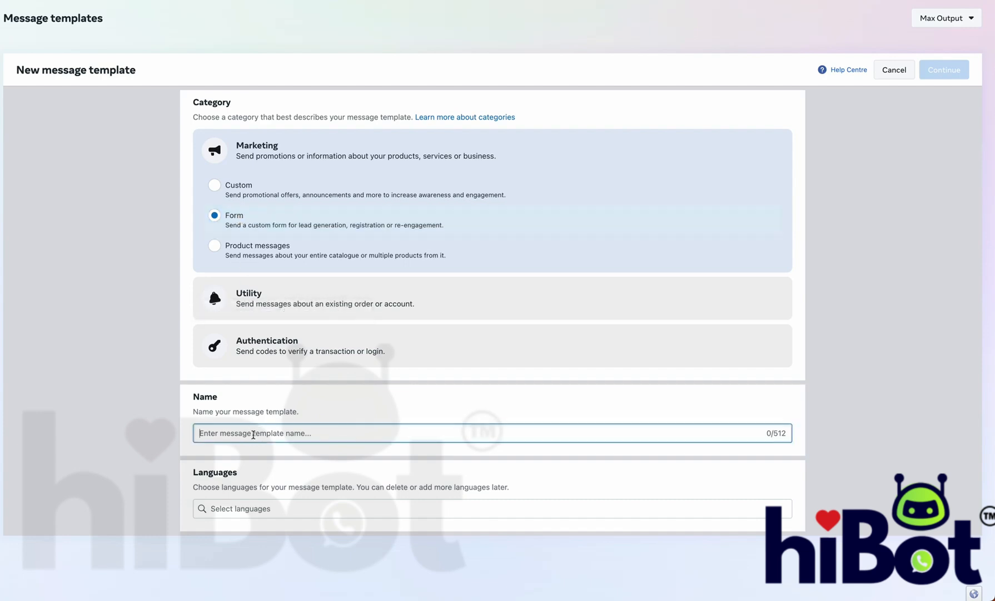
{"action": "type", "text": "flow_test_123"}
{"action": "left_click", "coordinate": [257, 506]}
{"action": "type", "text": "eng"}
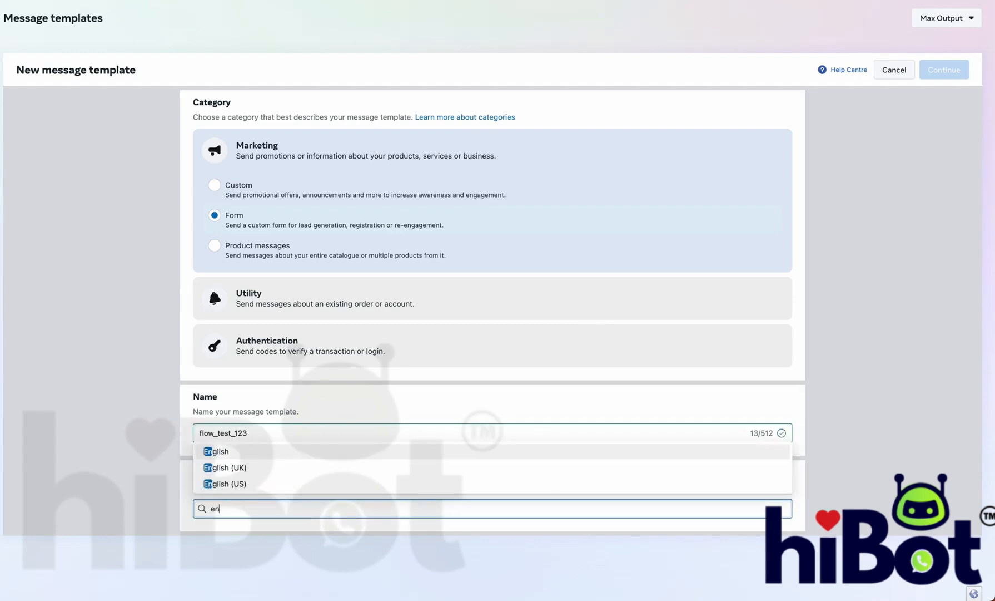
{"action": "left_click", "coordinate": [277, 452]}
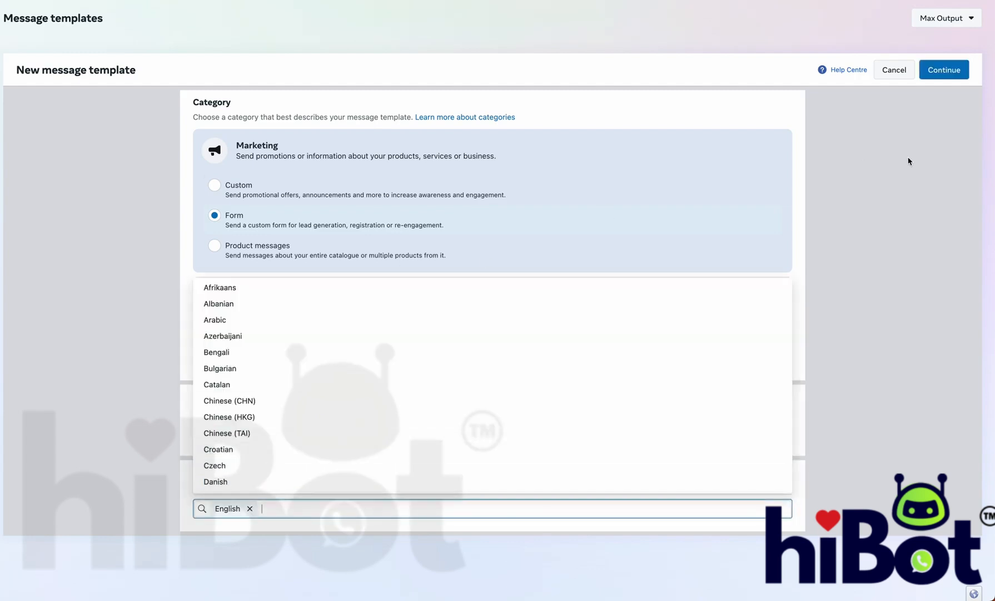
{"action": "left_click", "coordinate": [950, 75]}
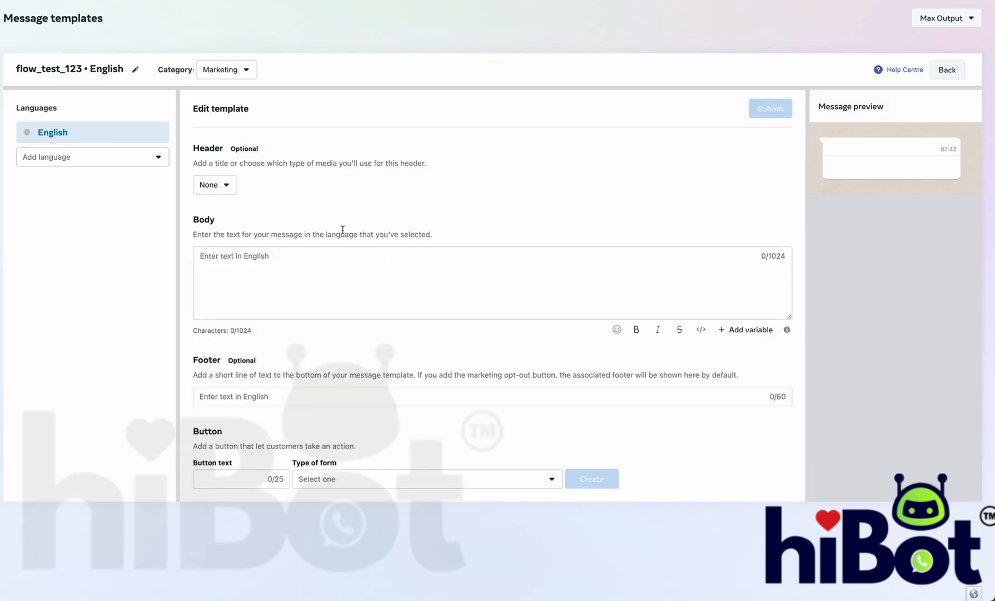
Step: Write the body text "Hello {{1}}, thanks for your order"
{"action": "left_click", "coordinate": [245, 268]}
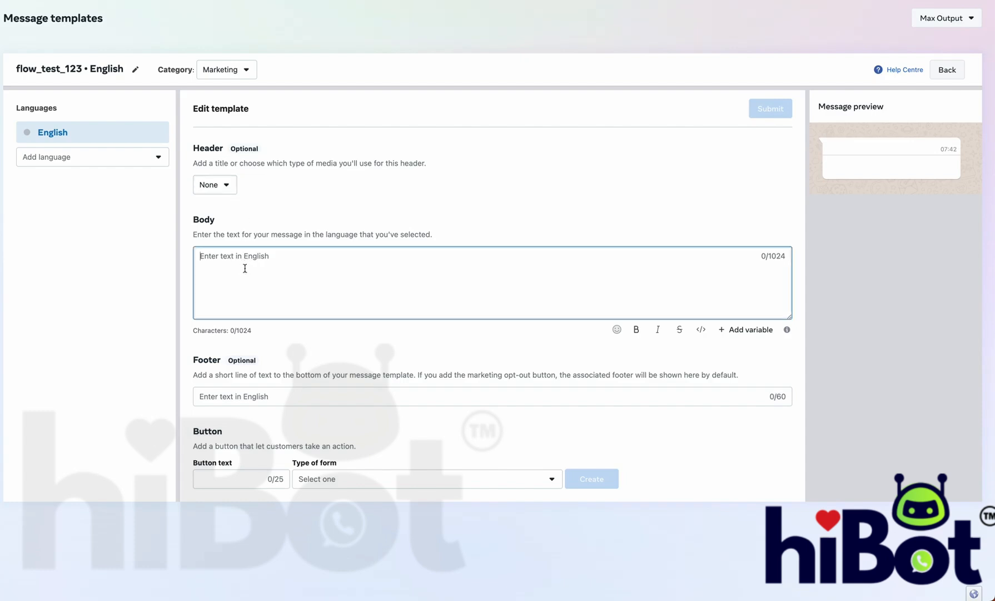
{"action": "type", "text": "Hello {{1}},"}
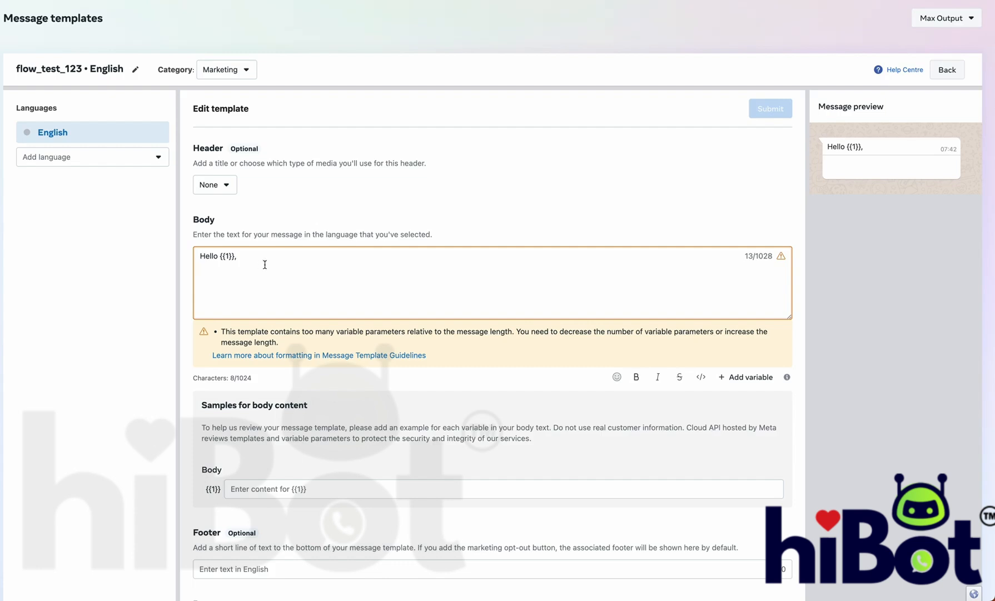
{"action": "type", "text": "thanks for "}
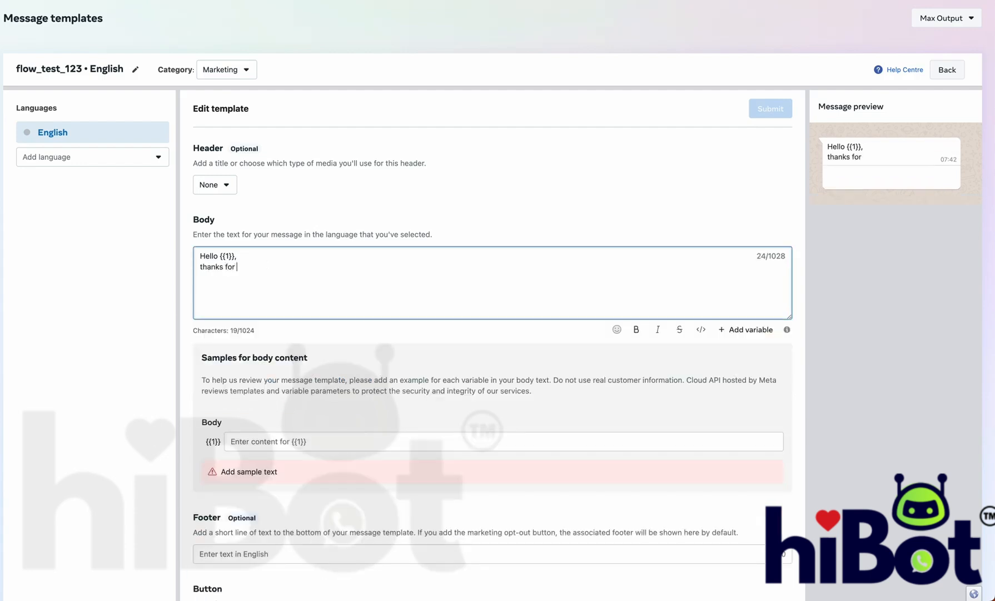
{"action": "type", "text": "your order"}
Step: Enter a sample customer name for the {{1}} variable
{"action": "left_click", "coordinate": [278, 442]}
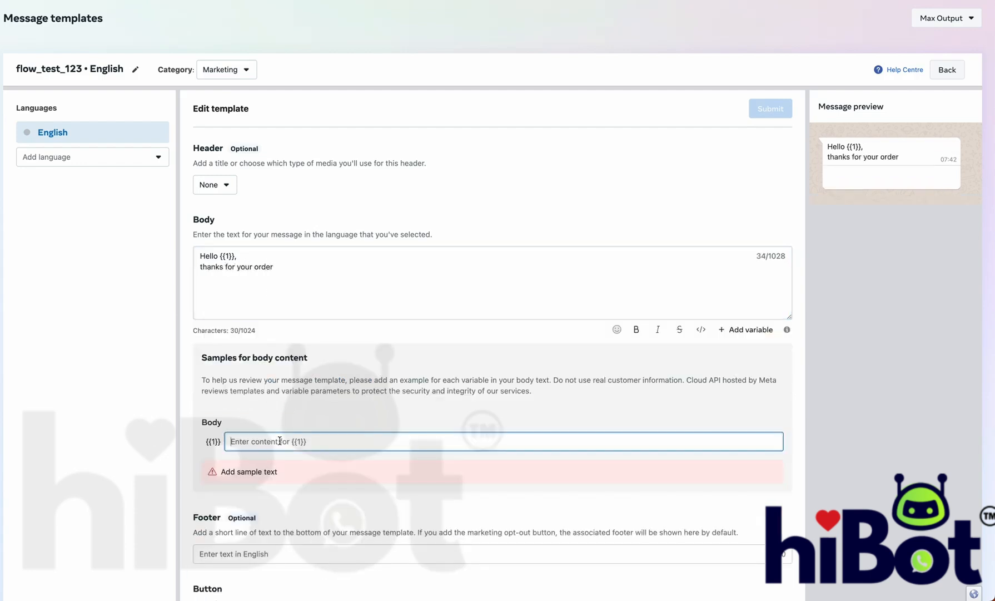
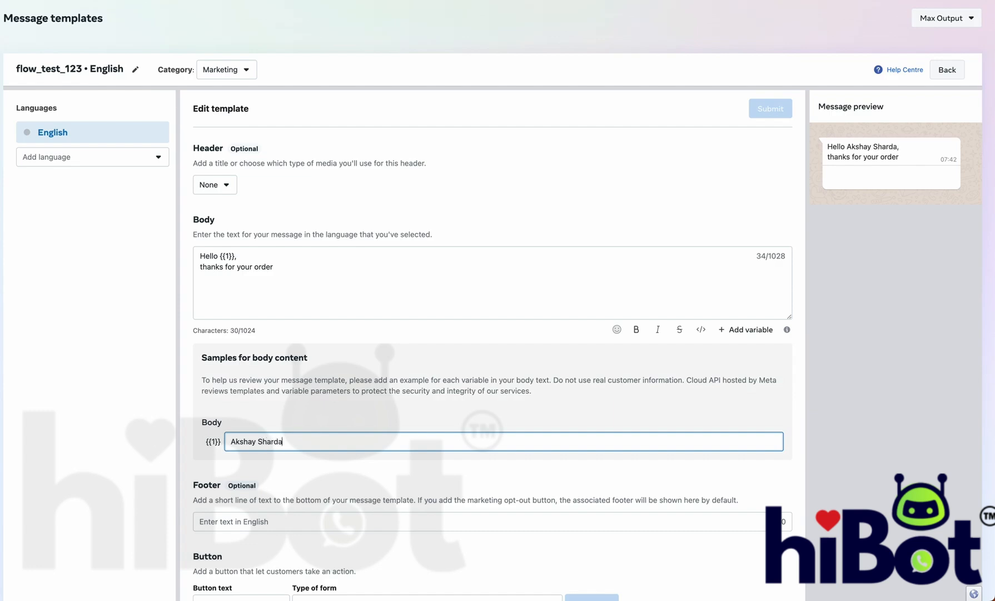
{"action": "scroll", "coordinate": [293, 550], "scroll_direction": "down", "scroll_amount": 1}
Step: Label the button Submit, set its form type to Register for an event, and create the form
{"action": "left_click", "coordinate": [231, 571]}
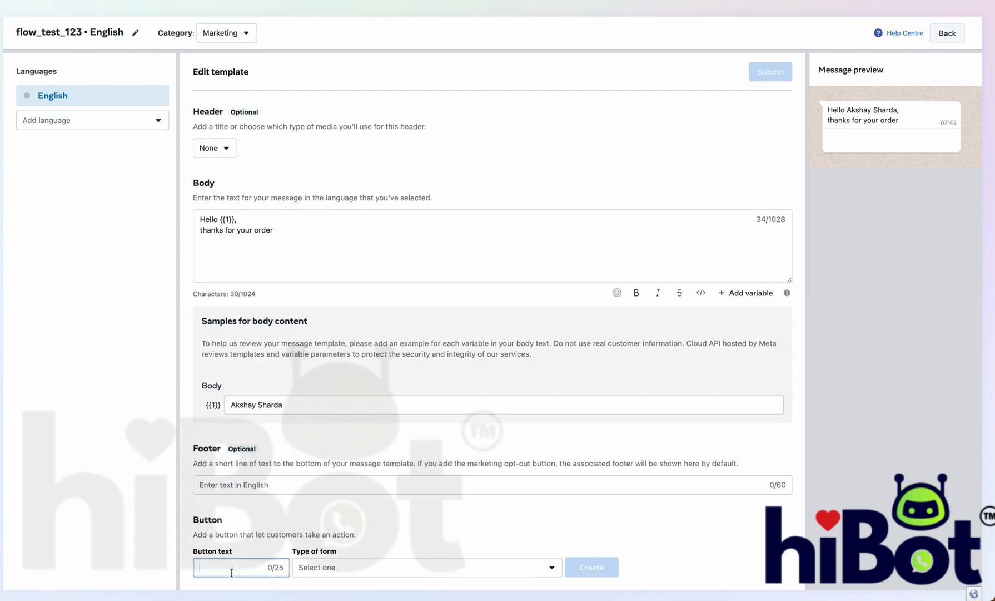
{"action": "type", "text": "Submit"}
{"action": "left_click", "coordinate": [315, 567]}
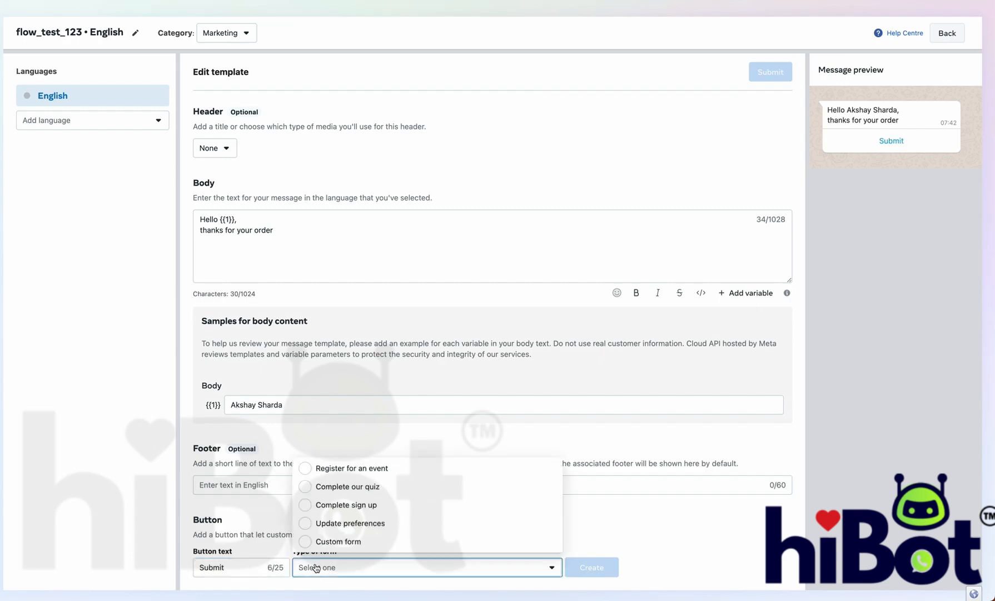
{"action": "left_click", "coordinate": [362, 471]}
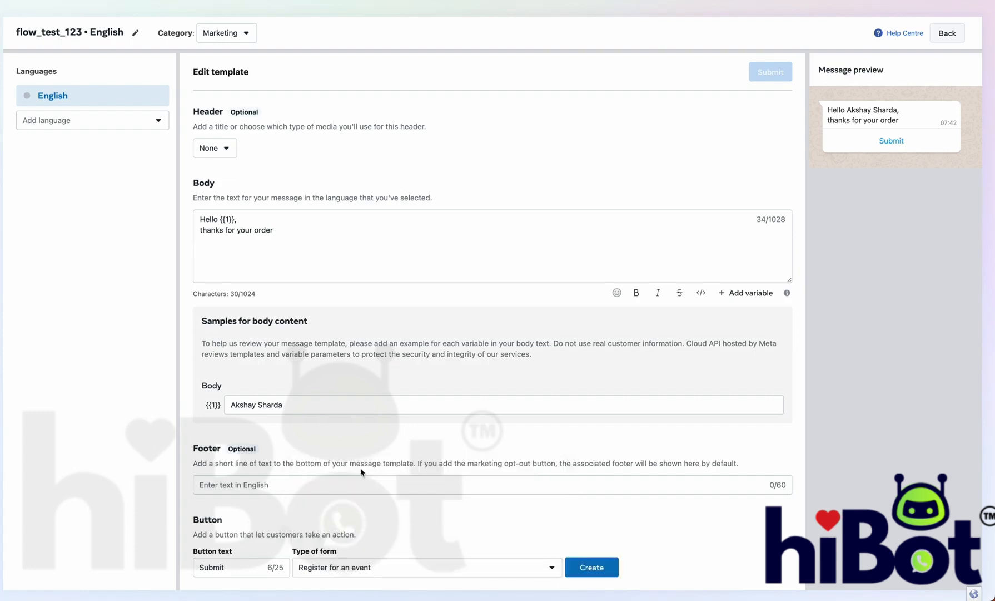
{"action": "left_click", "coordinate": [606, 575]}
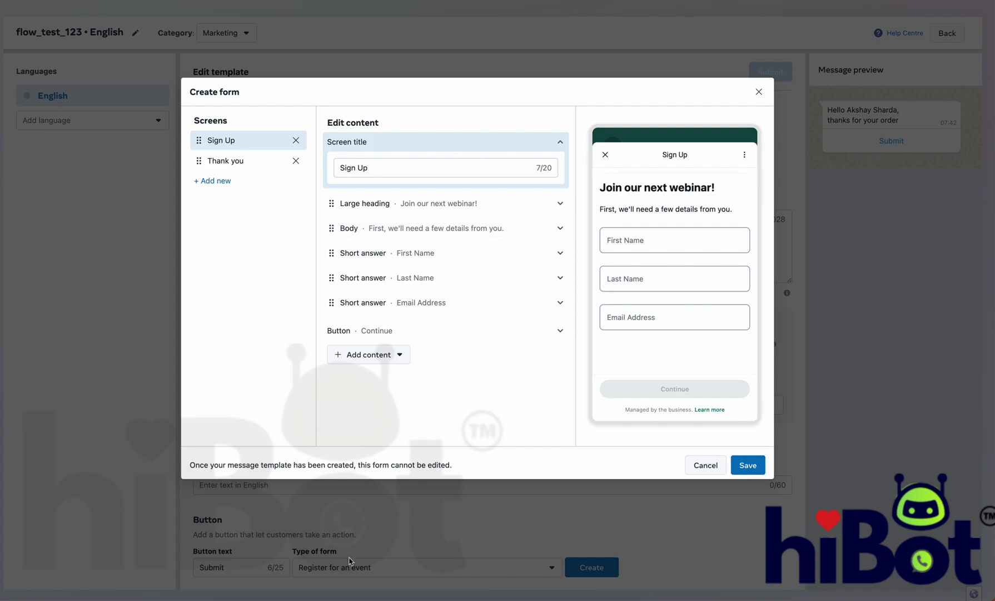
Step: Inspect the Sign Up and Thank you screens of the prefilled form
{"action": "left_click", "coordinate": [423, 210]}
{"action": "left_click", "coordinate": [413, 208]}
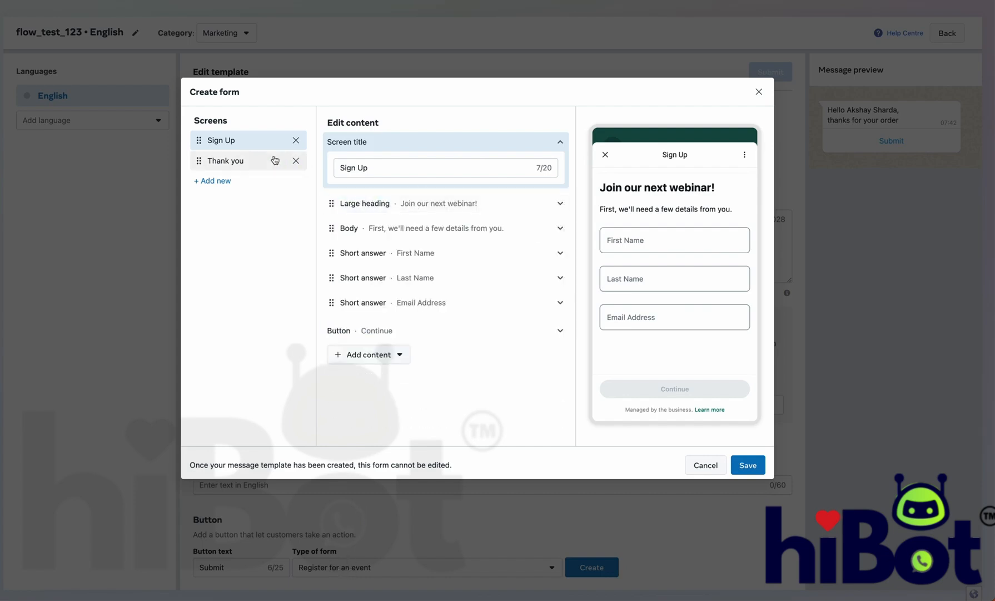
{"action": "left_click", "coordinate": [257, 162]}
{"action": "left_click", "coordinate": [249, 145]}
{"action": "left_click", "coordinate": [249, 160]}
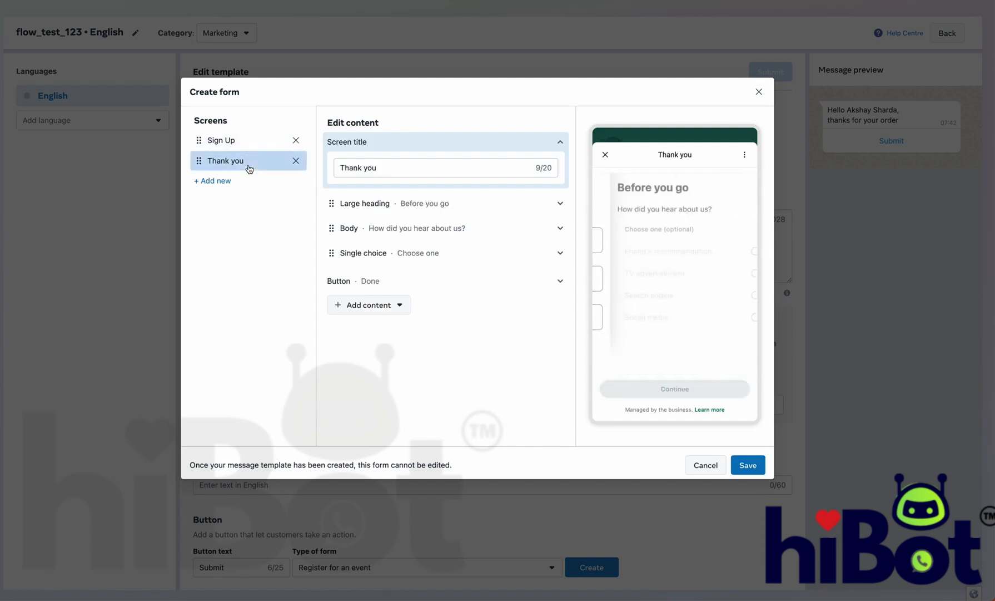
{"action": "left_click", "coordinate": [249, 144]}
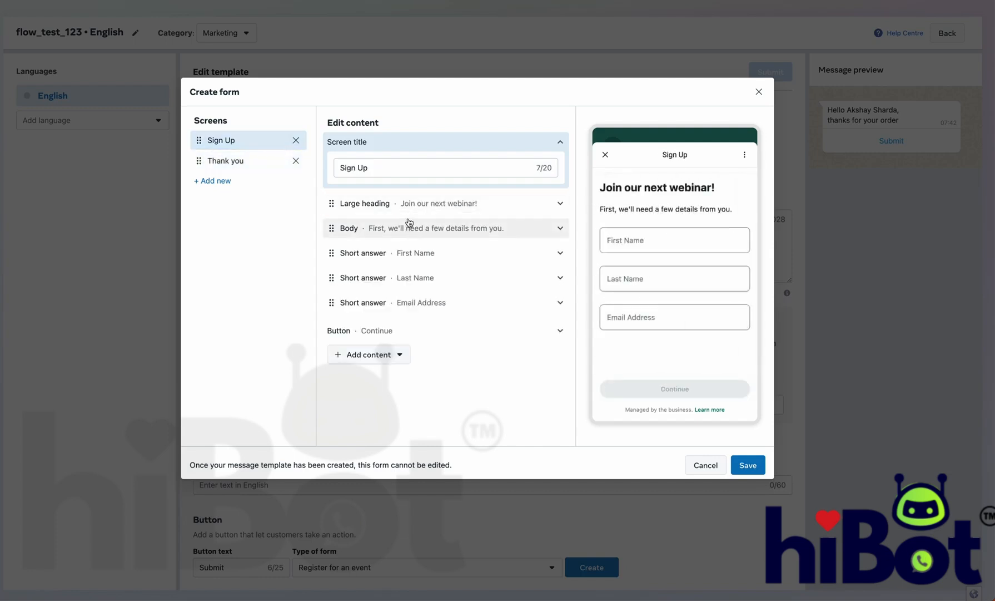
Step: Delete the Sign Up screen so only the Thank you screen remains
{"action": "left_click", "coordinate": [296, 140]}
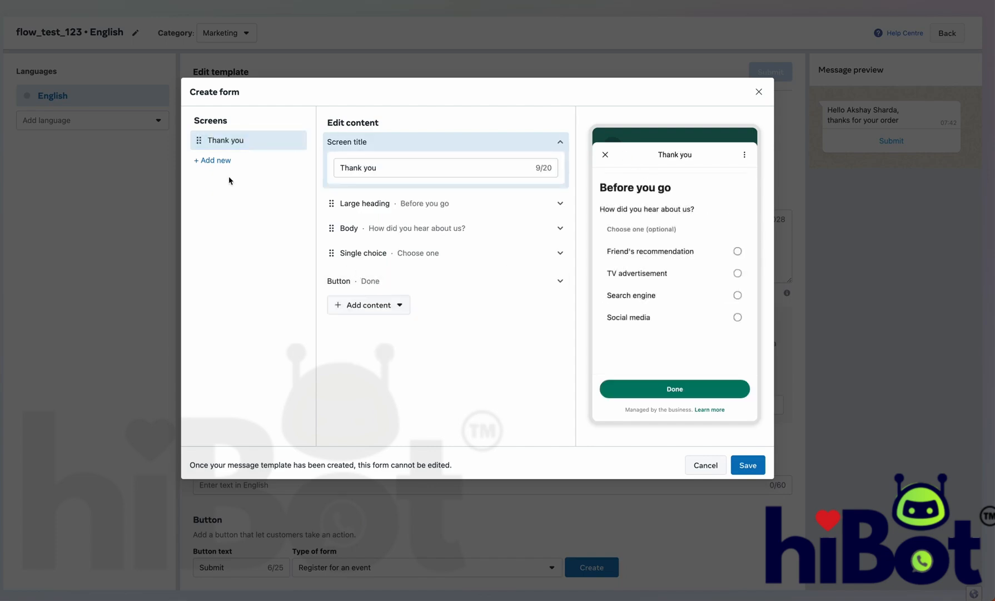
{"action": "left_click", "coordinate": [219, 159]}
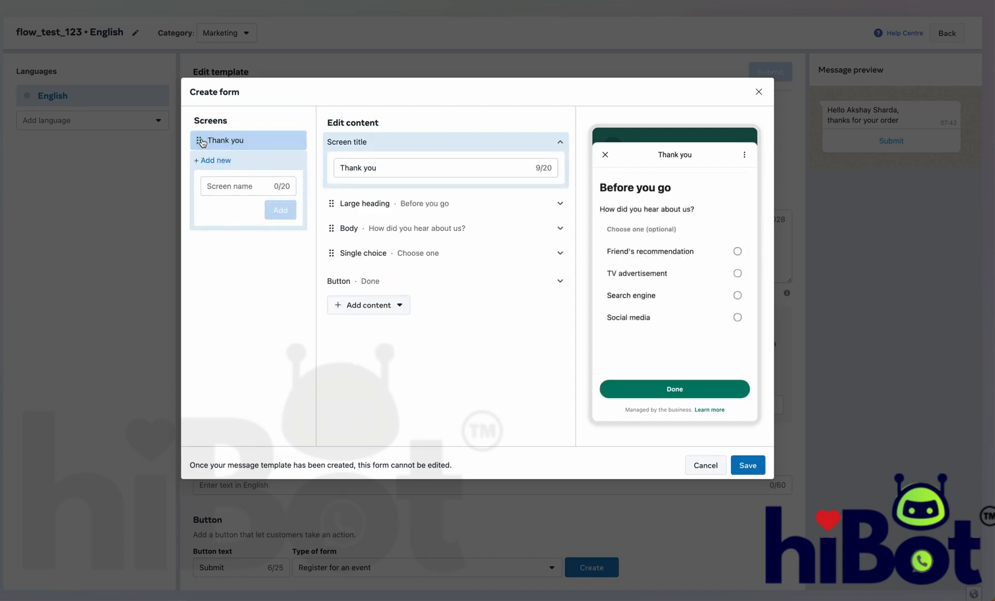
{"action": "left_click", "coordinate": [225, 142]}
Step: Rename the screen to Question 1 and set its large heading to "Welcome To Our Quiz"
{"action": "triple_click", "coordinate": [375, 170]}
{"action": "type", "text": "Ques"}
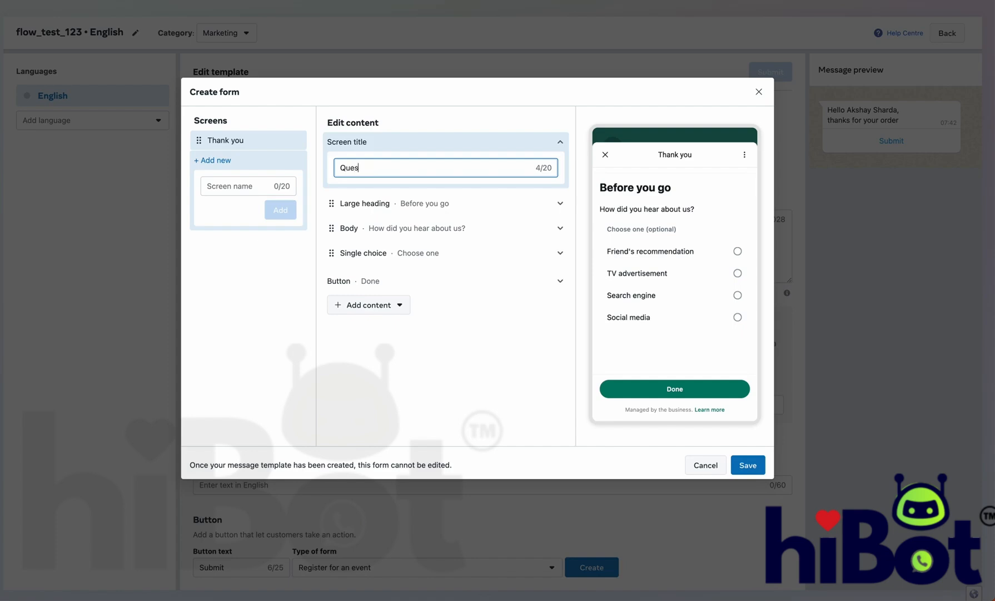
{"action": "type", "text": "tion 1"}
{"action": "left_click", "coordinate": [406, 203]}
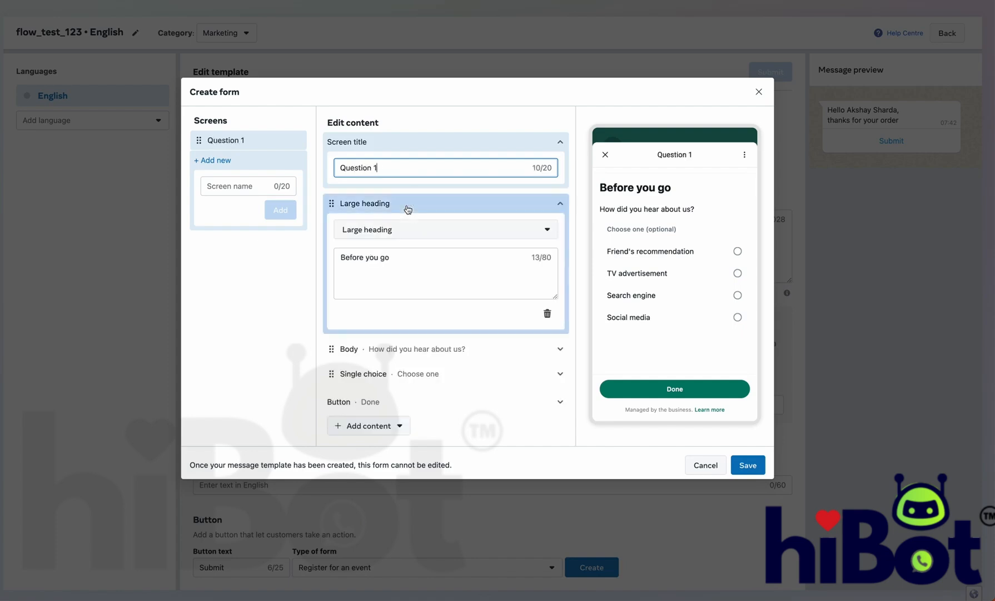
{"action": "triple_click", "coordinate": [392, 259]}
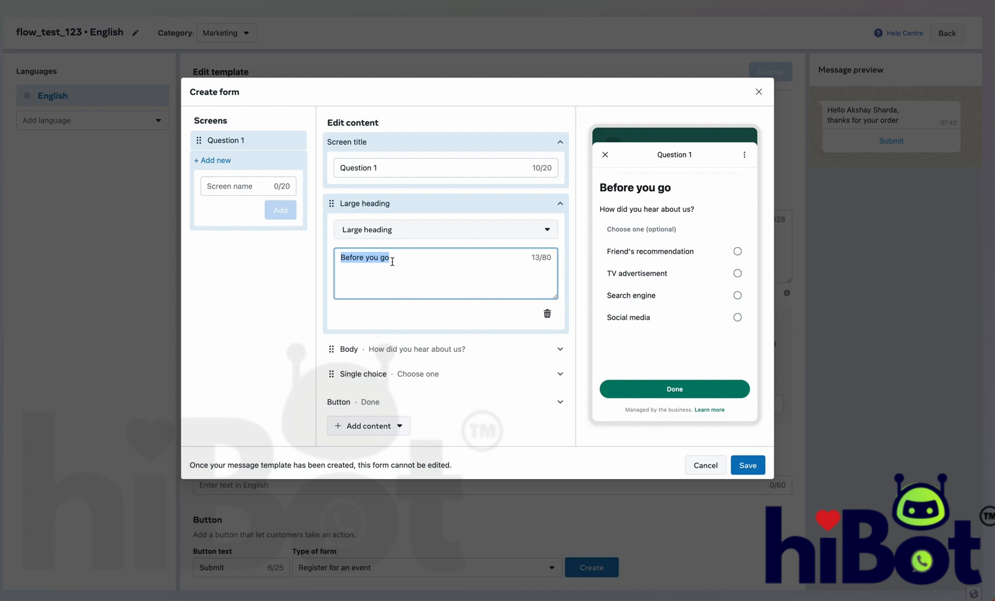
{"action": "type", "text": "Welcome "}
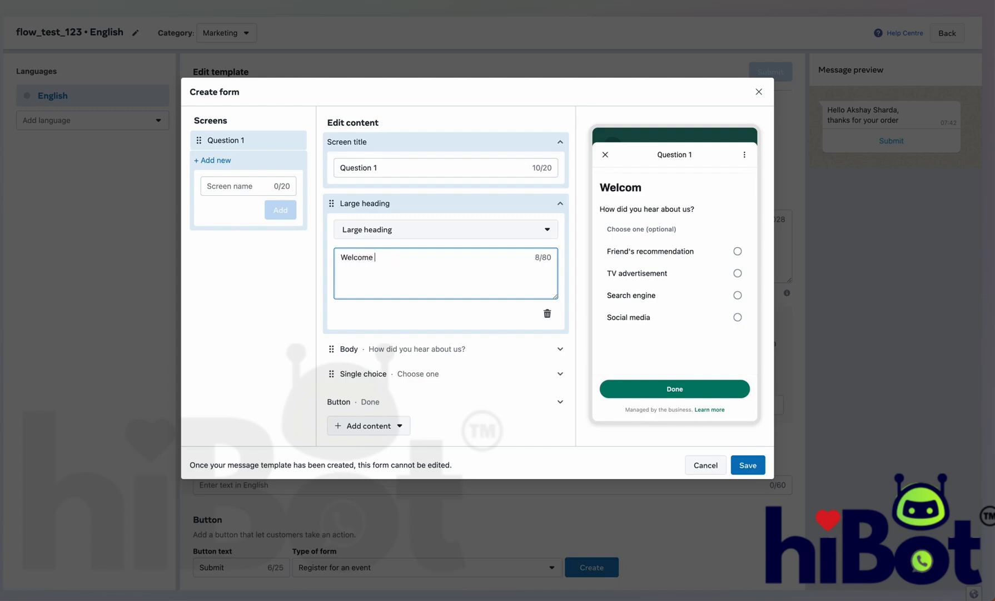
{"action": "type", "text": "To Our Quiz"}
Step: Remove the Body block and the default Single choice block from Question 1
{"action": "left_click", "coordinate": [432, 349]}
{"action": "scroll", "coordinate": [431, 356], "scroll_direction": "down", "scroll_amount": 3}
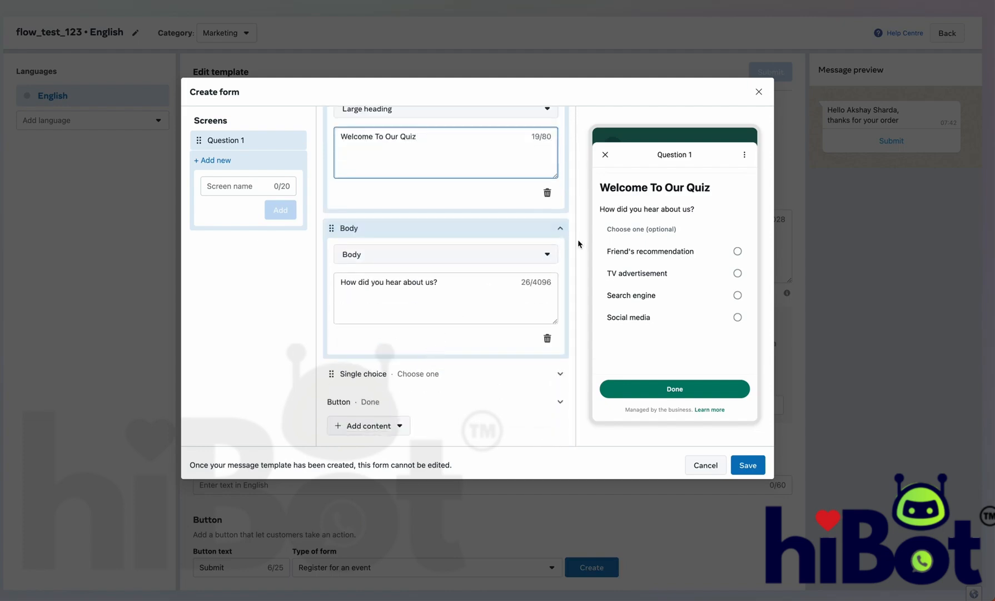
{"action": "left_click", "coordinate": [547, 338]}
{"action": "left_click", "coordinate": [527, 353]}
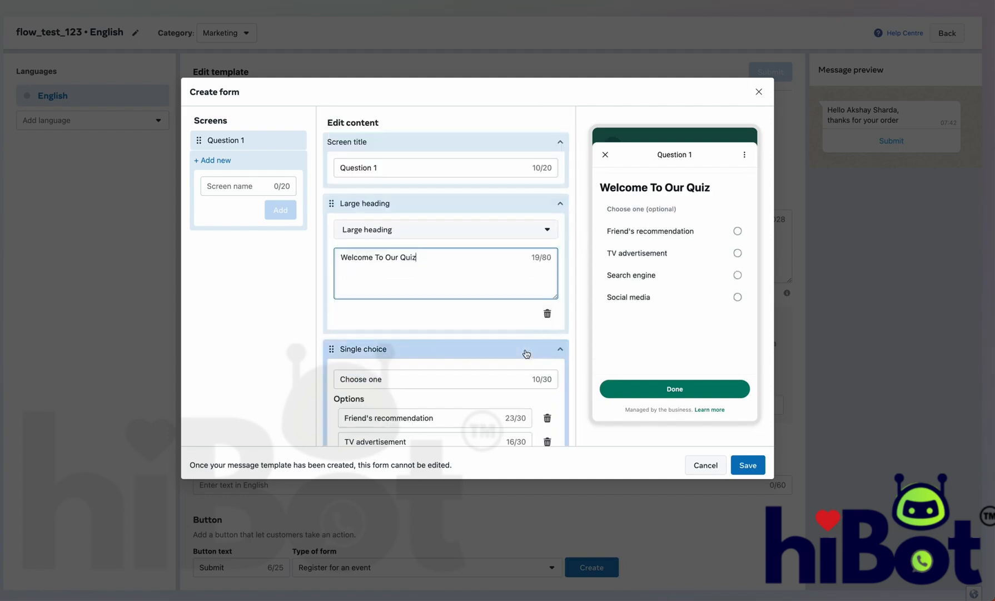
{"action": "scroll", "coordinate": [534, 378], "scroll_direction": "down", "scroll_amount": 3}
{"action": "left_click", "coordinate": [549, 368]}
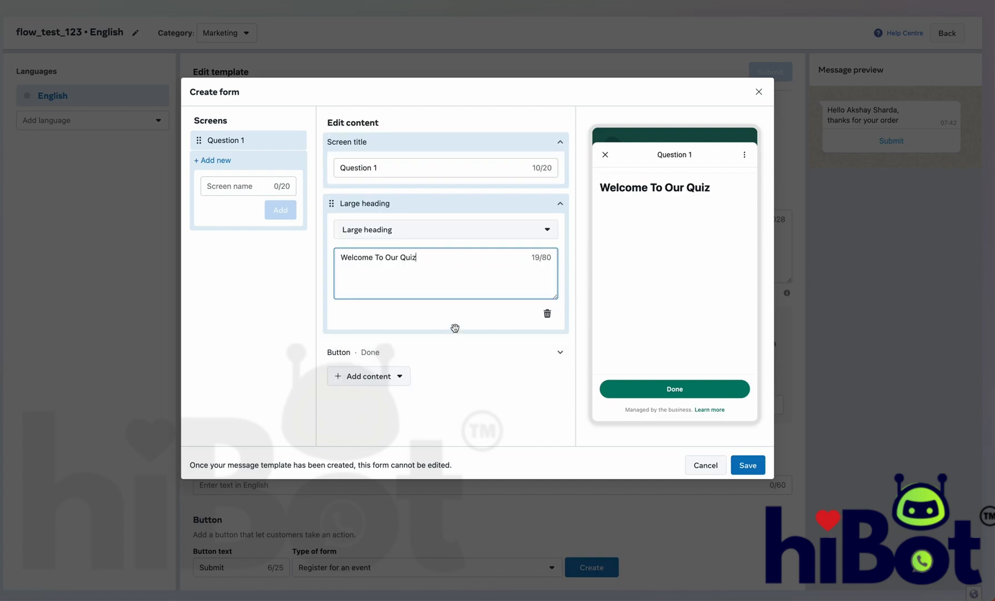
Step: Change the screen's button text from Done to Next Question and collapse the sections
{"action": "left_click", "coordinate": [456, 350]}
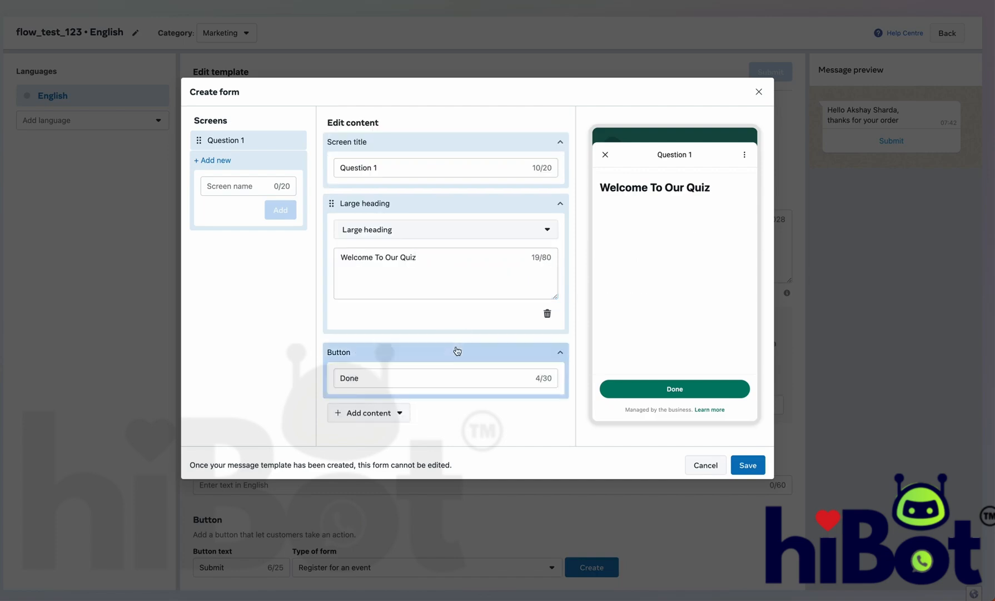
{"action": "left_click", "coordinate": [560, 358]}
{"action": "left_click", "coordinate": [559, 352]}
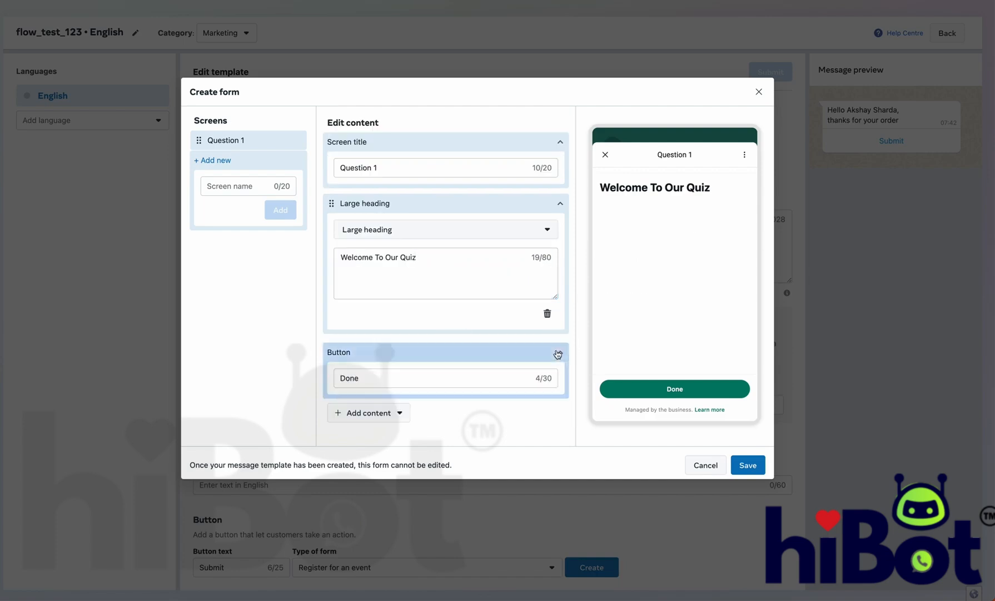
{"action": "double_click", "coordinate": [390, 378]}
{"action": "type", "text": "Ne"}
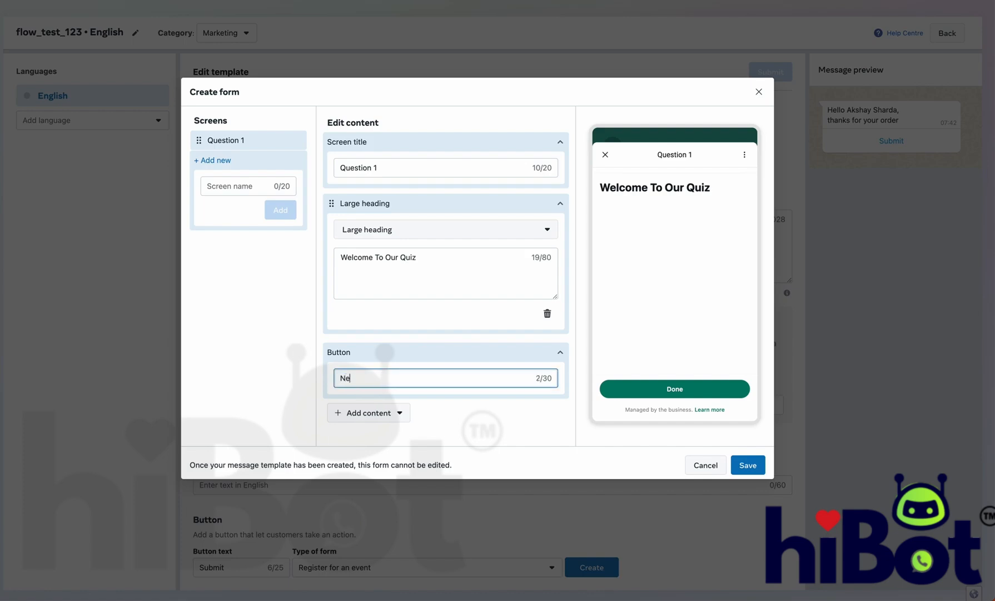
{"action": "type", "text": "xt Question"}
{"action": "left_click", "coordinate": [560, 203]}
{"action": "left_click", "coordinate": [560, 141]}
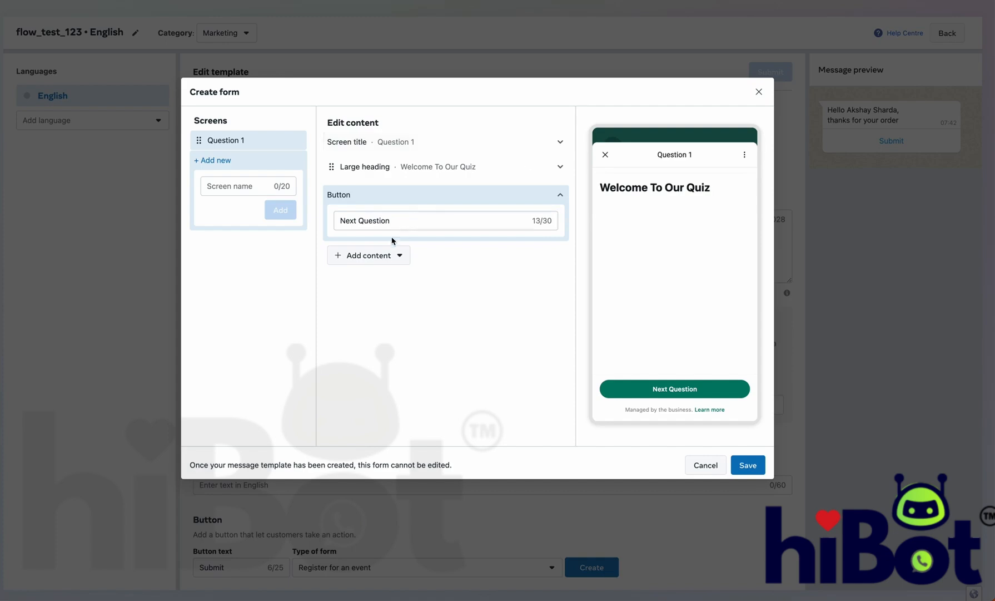
{"action": "left_click", "coordinate": [384, 254]}
Step: Add a single-choice question labelled "What is your gender ?" to Question 1
{"action": "mouse_move", "coordinate": [387, 328]}
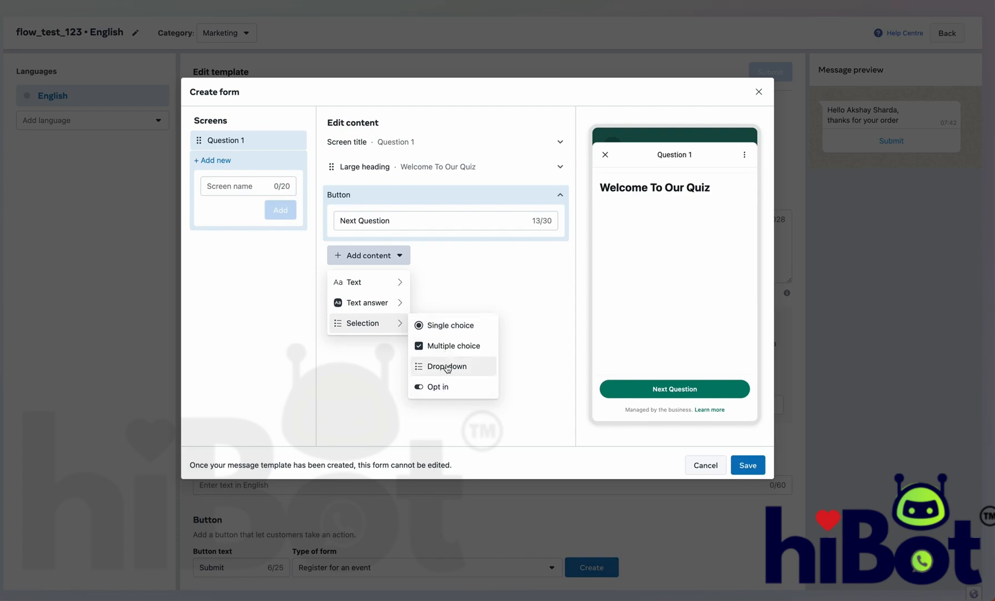
{"action": "left_click", "coordinate": [447, 327]}
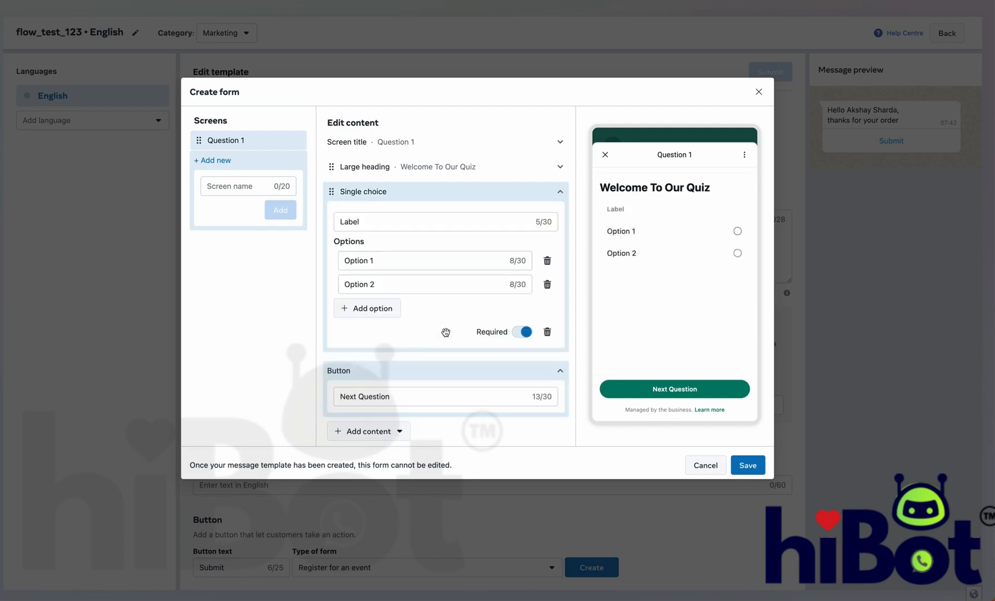
{"action": "double_click", "coordinate": [418, 225]}
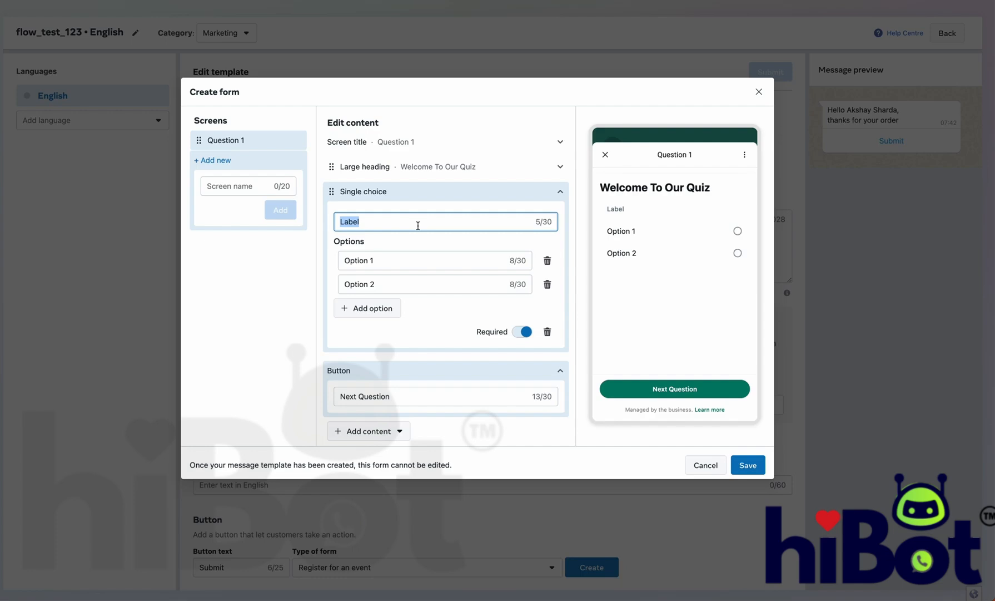
{"action": "type", "text": "What is your gender ?"}
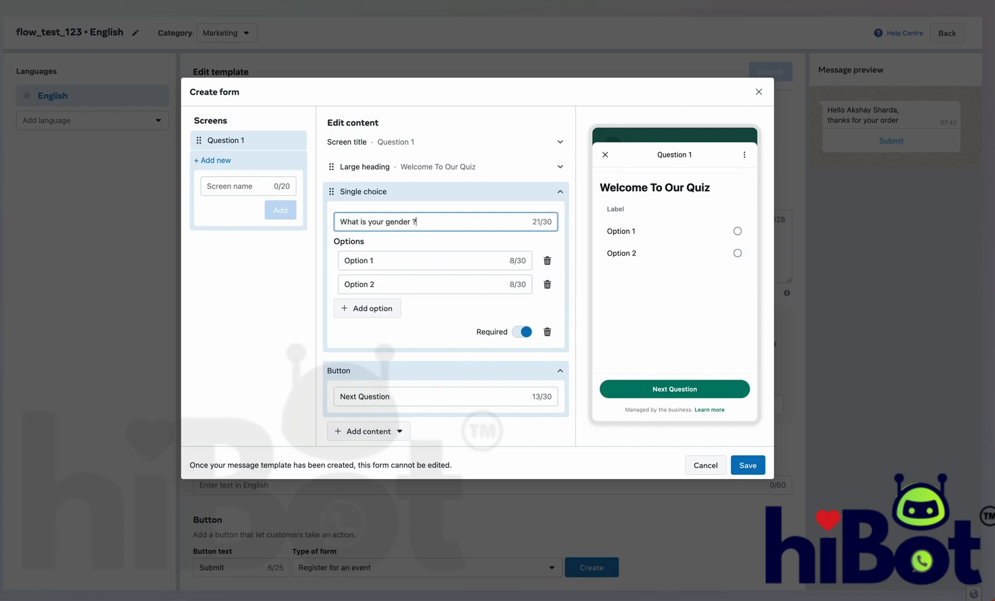
Step: Set the gender options to Male, Female and a third option Other
{"action": "double_click", "coordinate": [426, 260]}
{"action": "type", "text": "Male"}
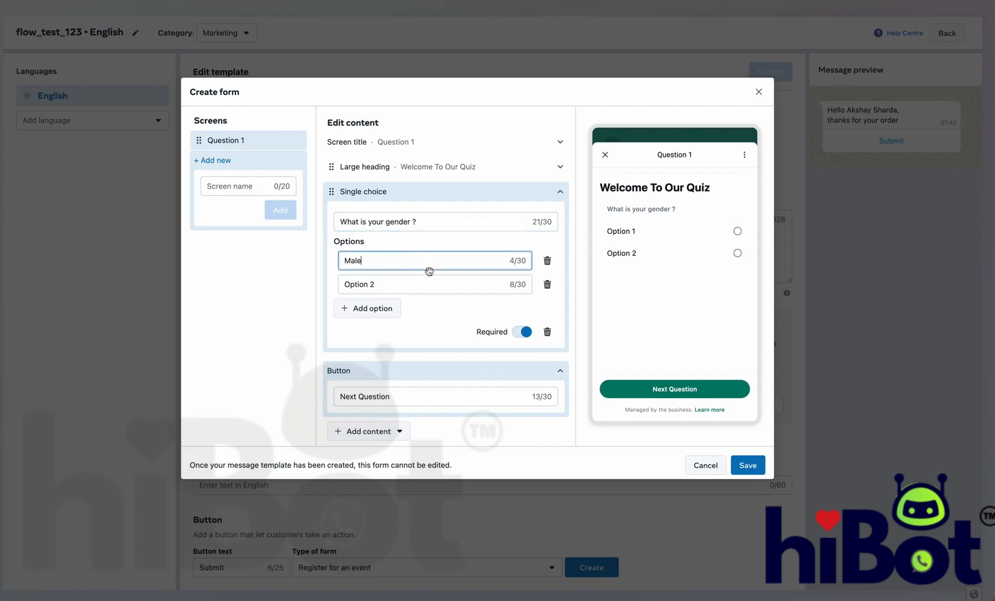
{"action": "double_click", "coordinate": [429, 285]}
{"action": "type", "text": "Female"}
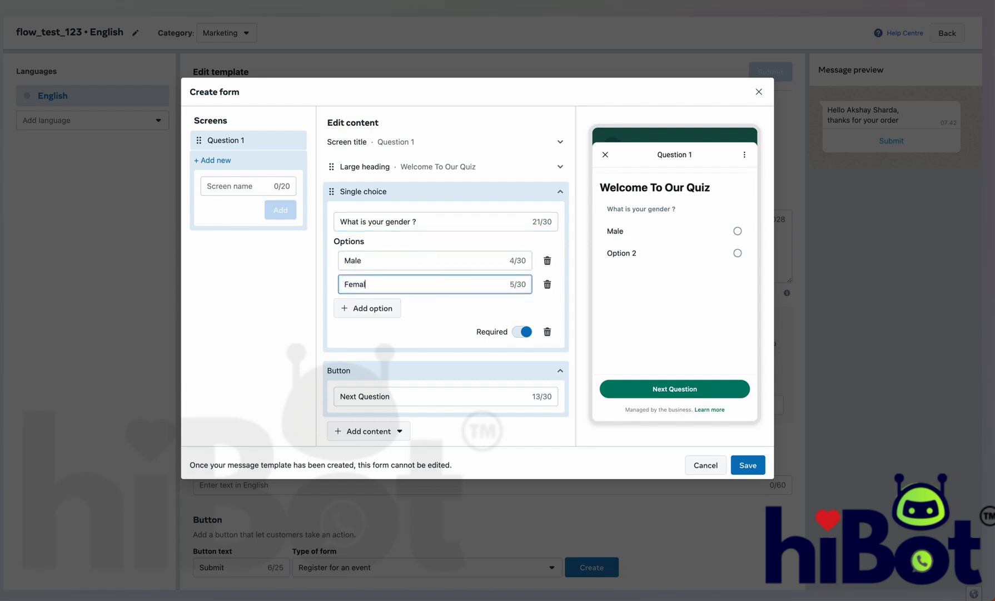
{"action": "left_click", "coordinate": [395, 313]}
{"action": "left_click", "coordinate": [393, 312]}
{"action": "double_click", "coordinate": [394, 312]}
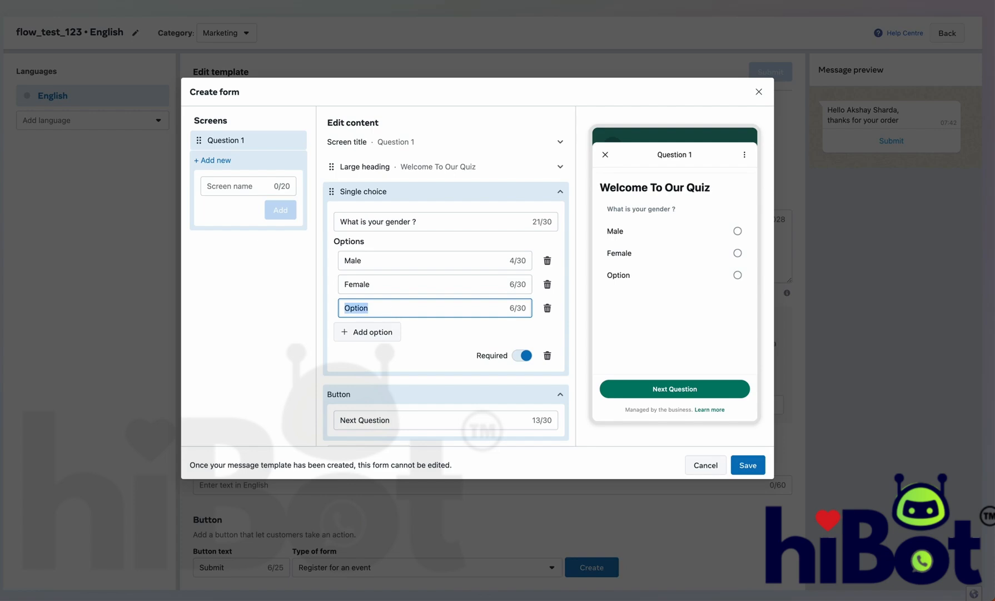
{"action": "type", "text": "Other"}
{"action": "scroll", "coordinate": [503, 327], "scroll_direction": "down", "scroll_amount": 1}
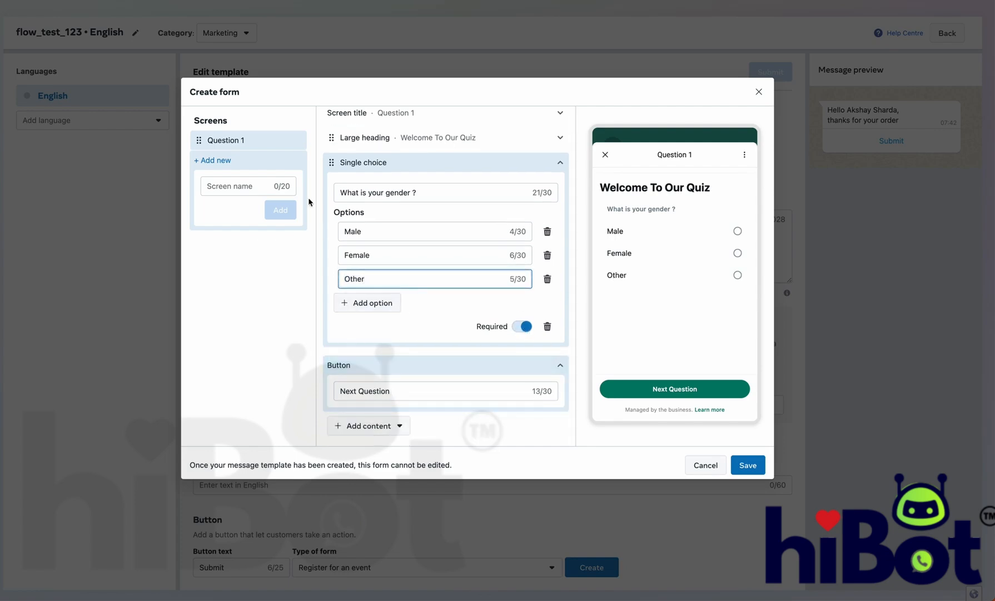
Step: Add a Question 2 screen and change its Continue button to Next Question
{"action": "left_click", "coordinate": [262, 186]}
{"action": "type", "text": "Question 2"}
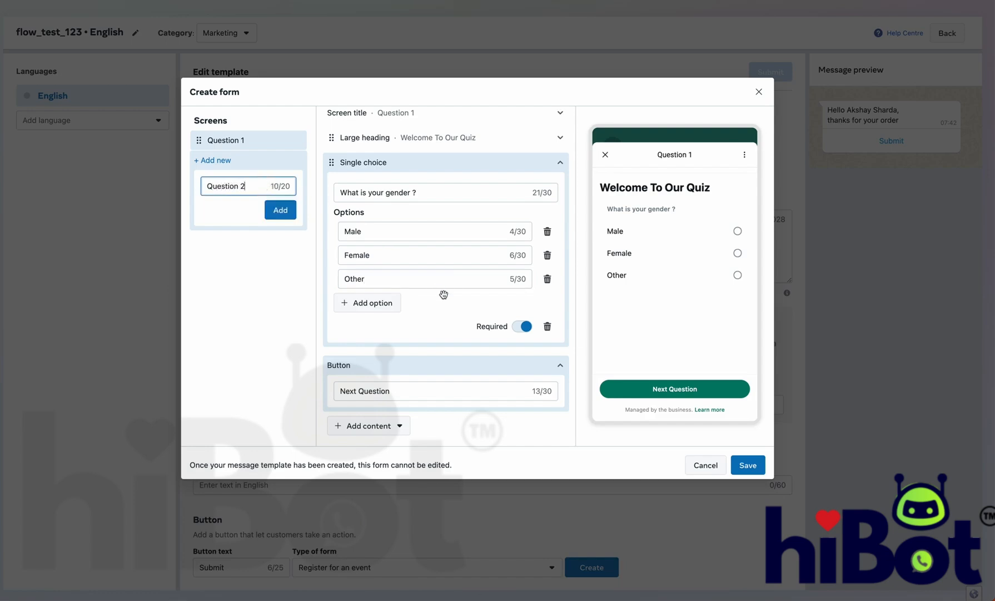
{"action": "left_click", "coordinate": [286, 211]}
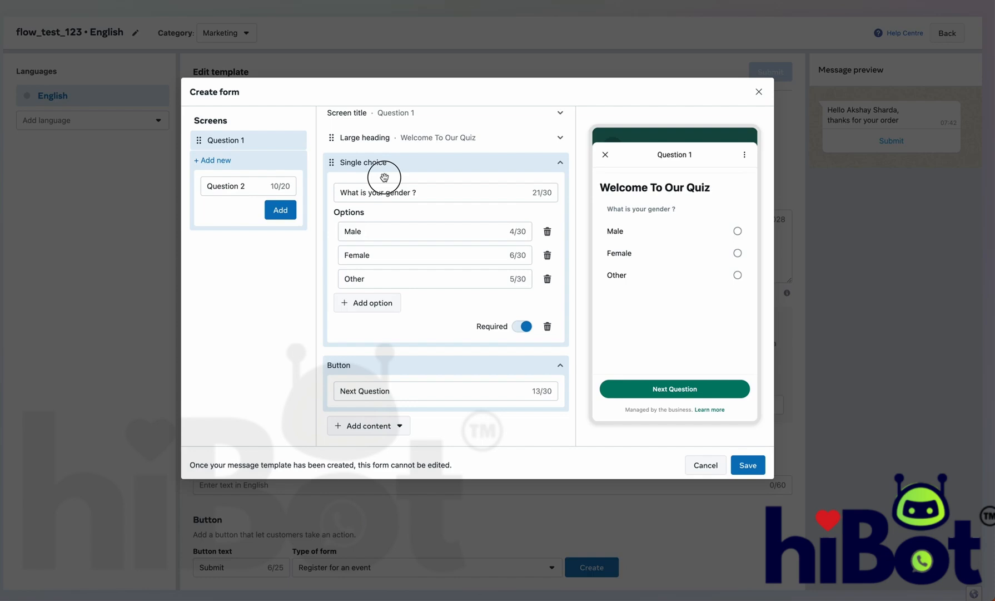
{"action": "left_click", "coordinate": [281, 210]}
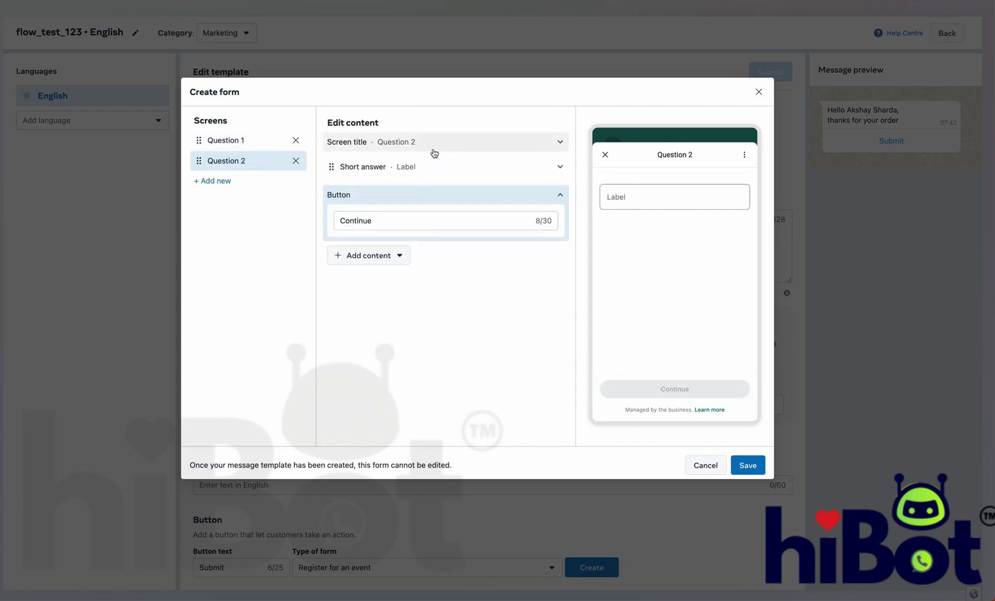
{"action": "double_click", "coordinate": [486, 224]}
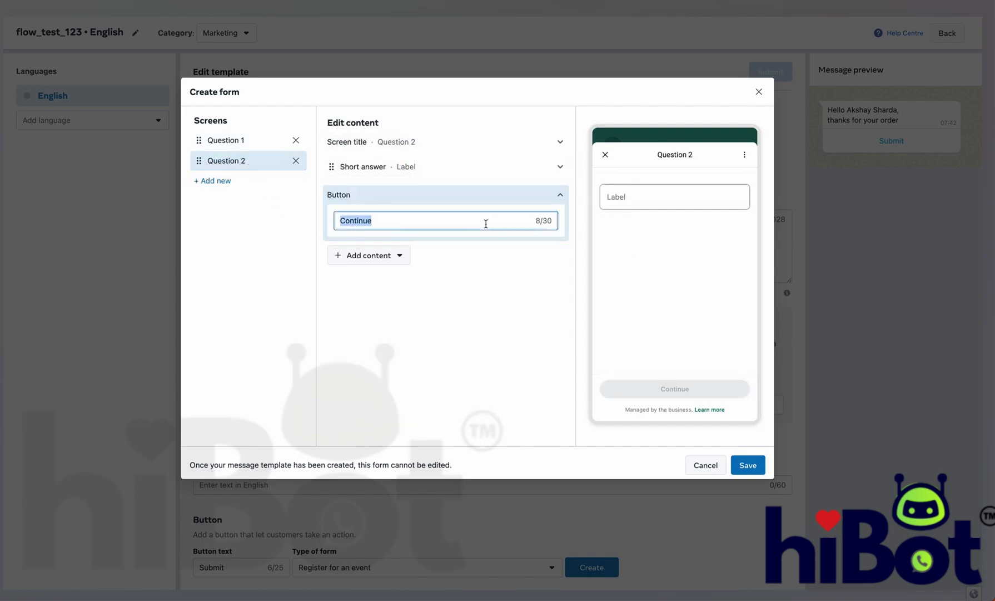
{"action": "type", "text": "Next Question"}
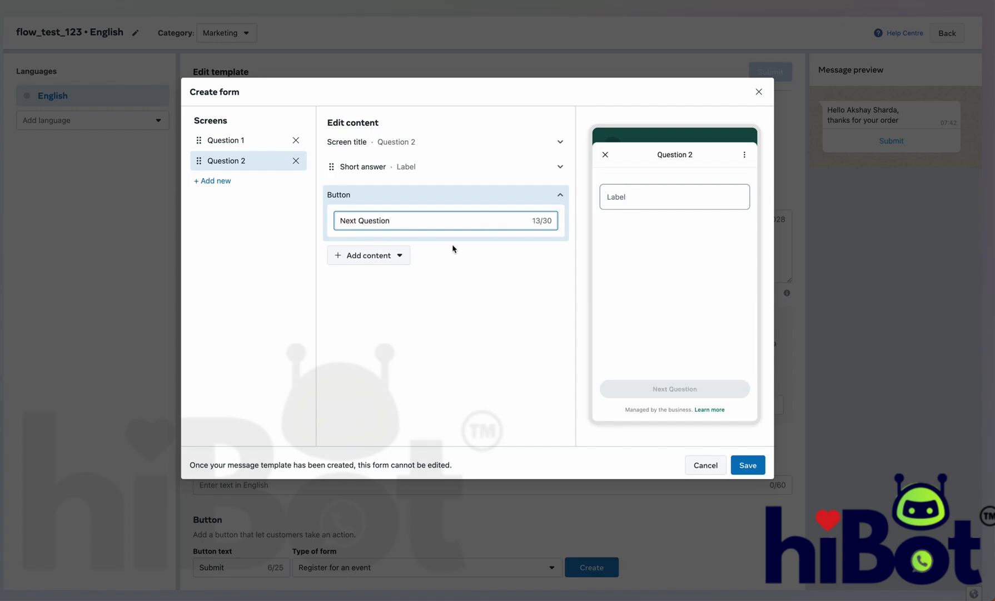
{"action": "left_click", "coordinate": [402, 256]}
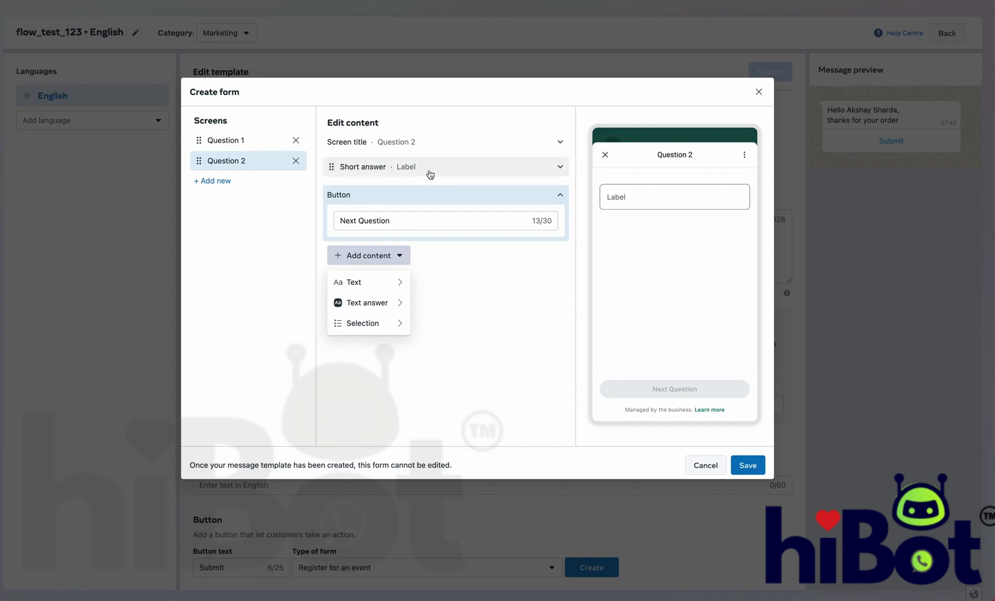
Step: Replace the default short answer with a small heading "What is your age ?"
{"action": "left_click", "coordinate": [469, 167]}
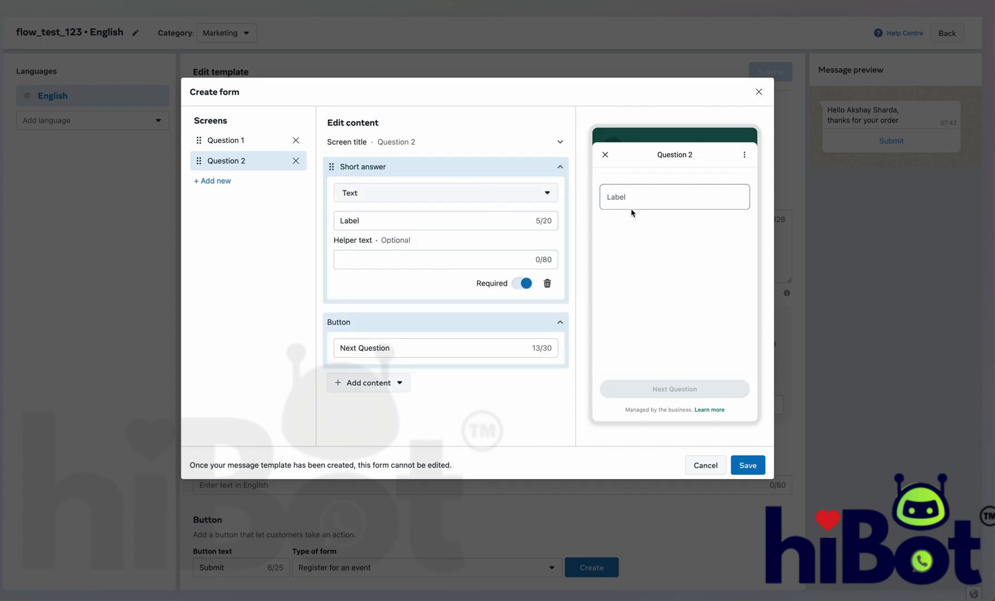
{"action": "left_click", "coordinate": [547, 283]}
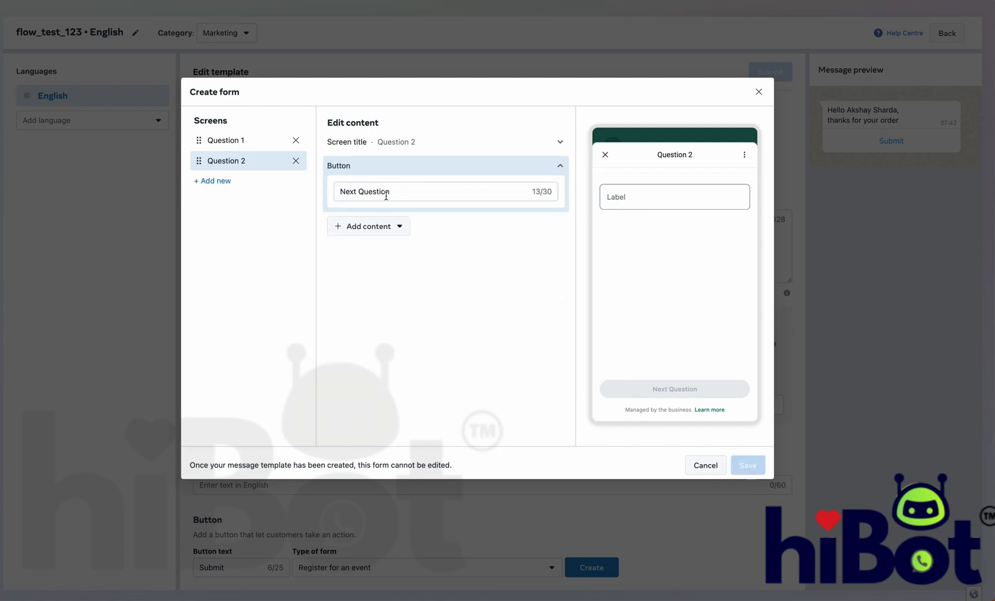
{"action": "left_click", "coordinate": [387, 232]}
{"action": "mouse_move", "coordinate": [384, 256]}
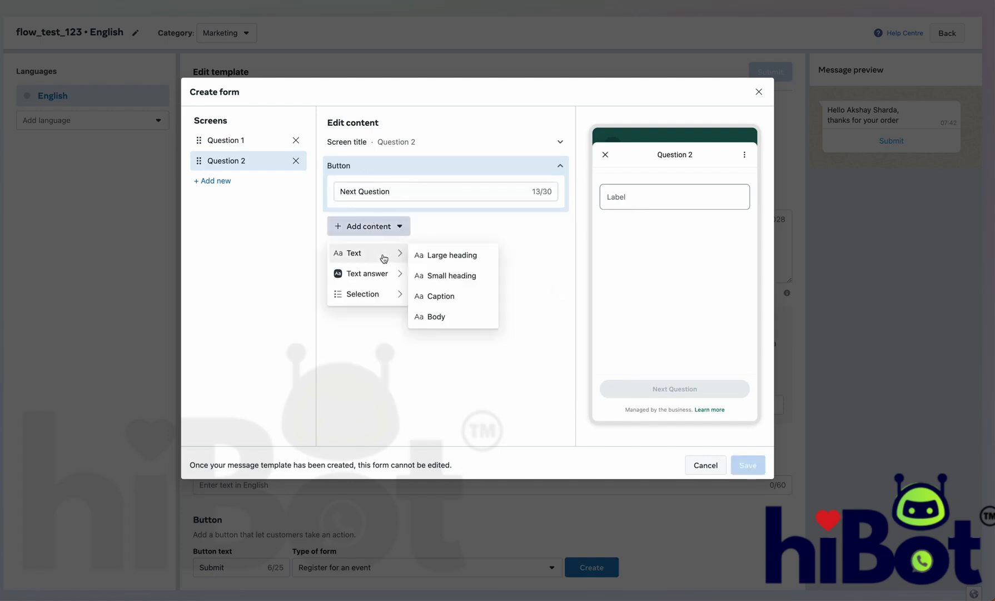
{"action": "left_click", "coordinate": [429, 275]}
{"action": "left_click", "coordinate": [402, 222]}
{"action": "key", "text": "ctrl+a"}
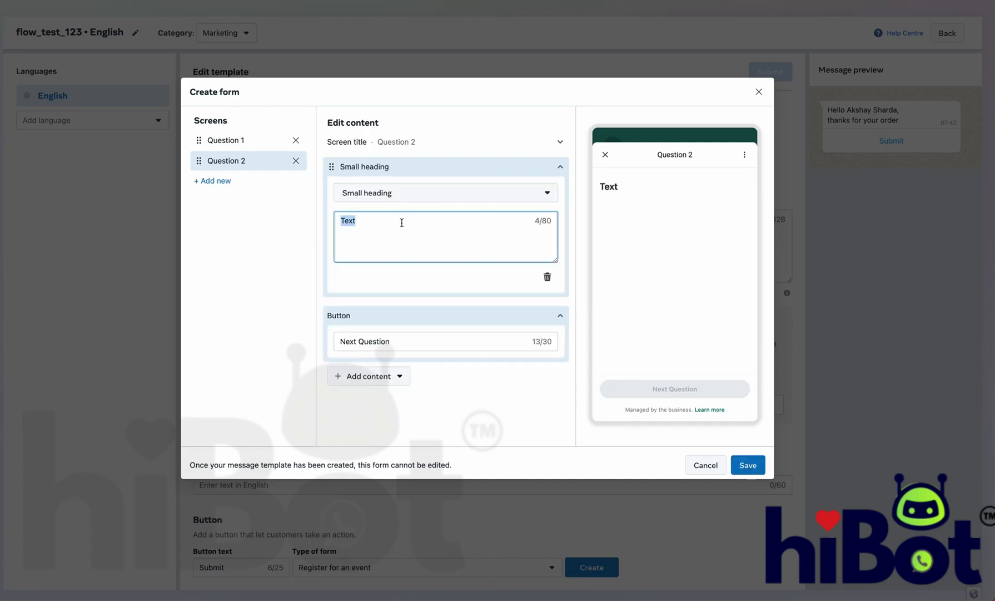
{"action": "type", "text": "What is your "}
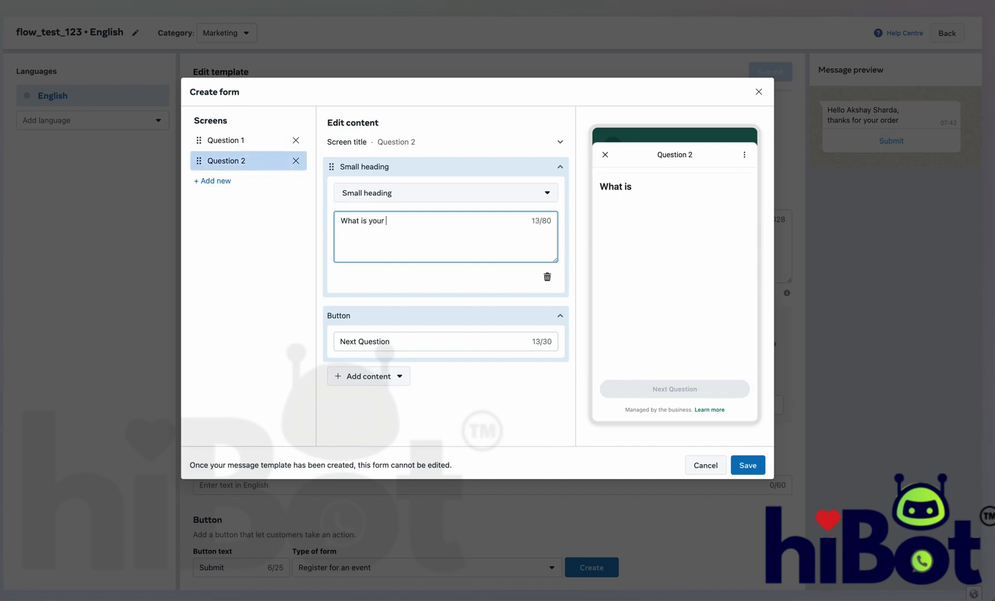
{"action": "type", "text": "age ?"}
Step: Swap the small heading for a single-choice question labelled "What is your age ?"
{"action": "left_click", "coordinate": [384, 377]}
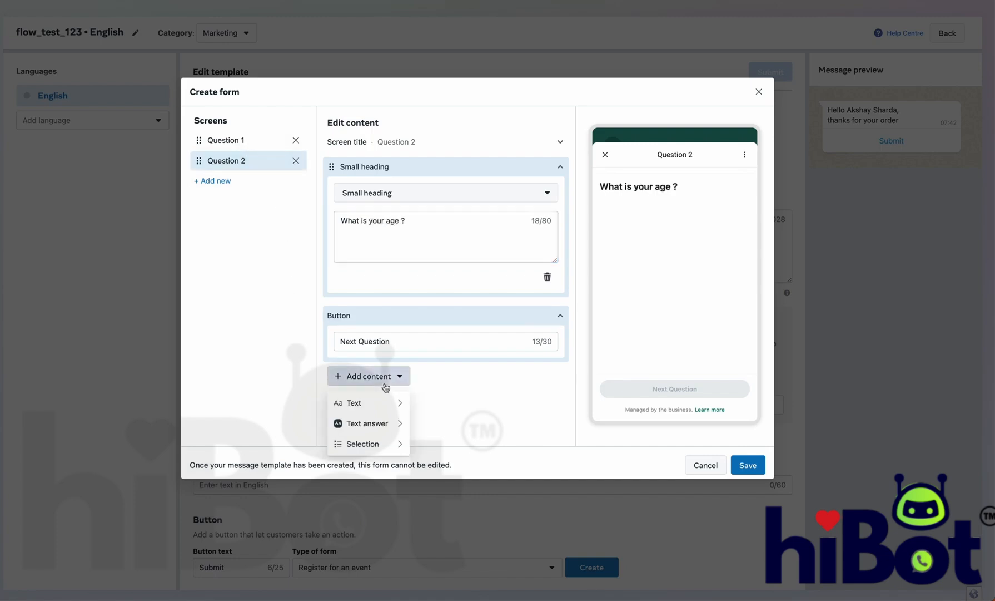
{"action": "mouse_move", "coordinate": [395, 445]}
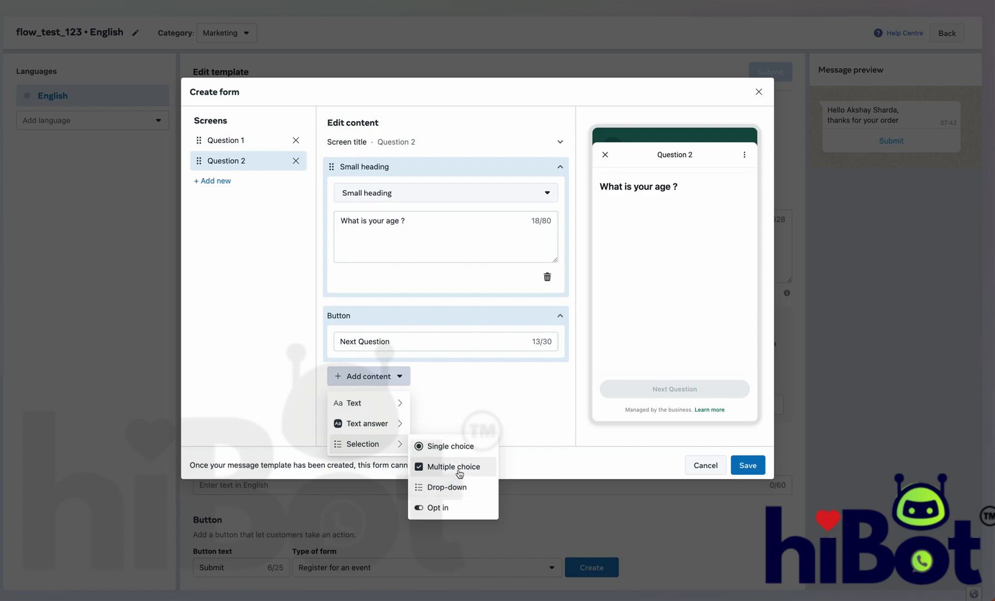
{"action": "left_click", "coordinate": [457, 446]}
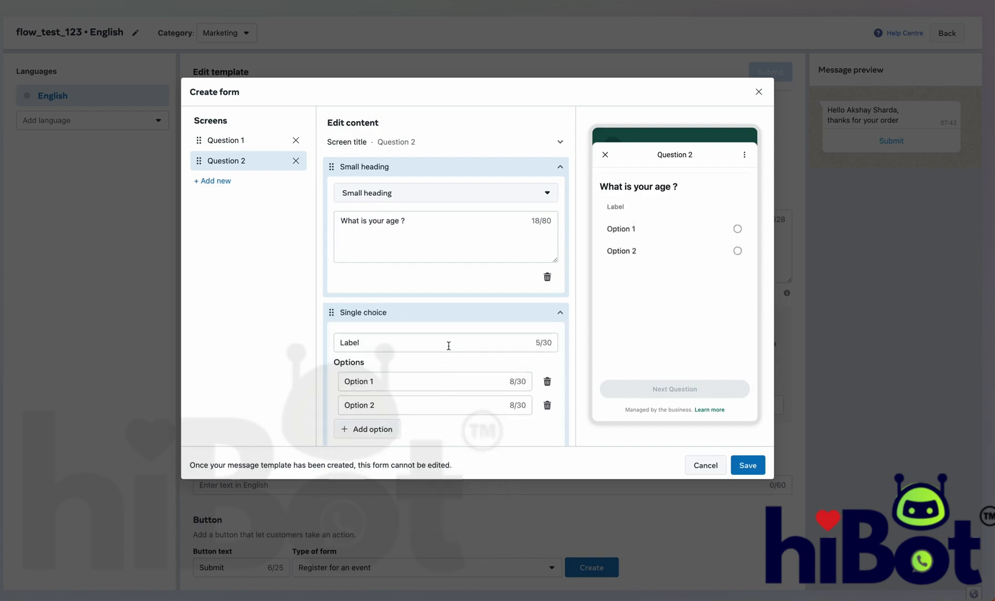
{"action": "triple_click", "coordinate": [415, 220]}
{"action": "key", "text": "ctrl+c"}
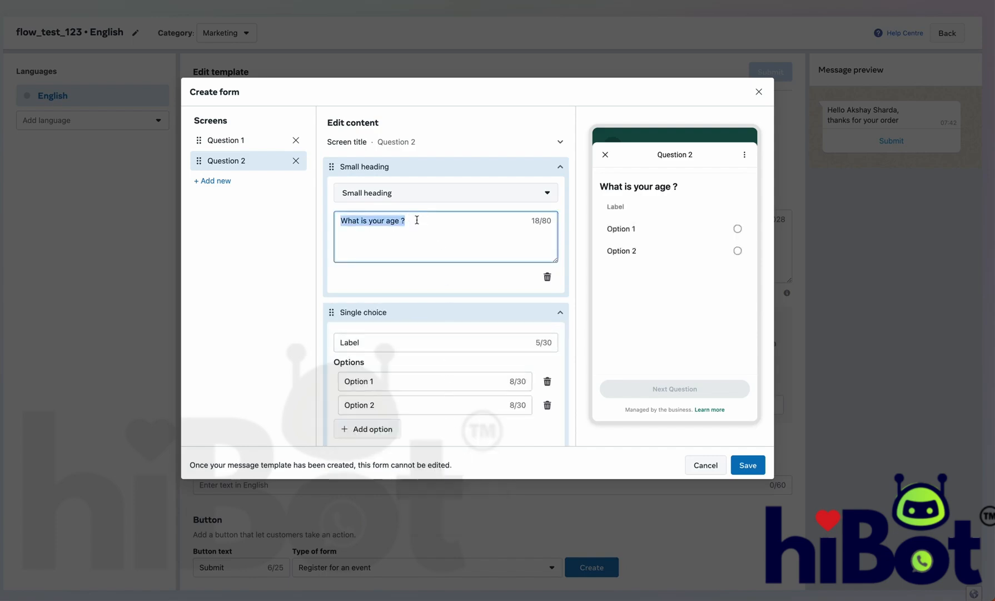
{"action": "left_click", "coordinate": [547, 277]}
{"action": "double_click", "coordinate": [432, 195]}
{"action": "key", "text": "ctrl+v"}
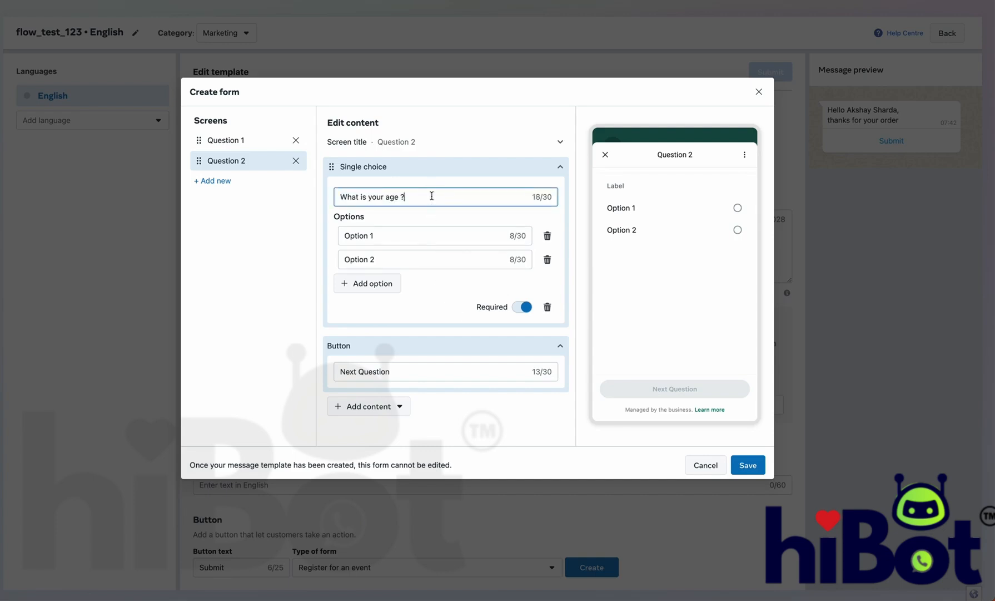
Step: Set the age options to Below 18 Years, 18 - 30 Years and Above 30 Years
{"action": "left_click", "coordinate": [436, 235]}
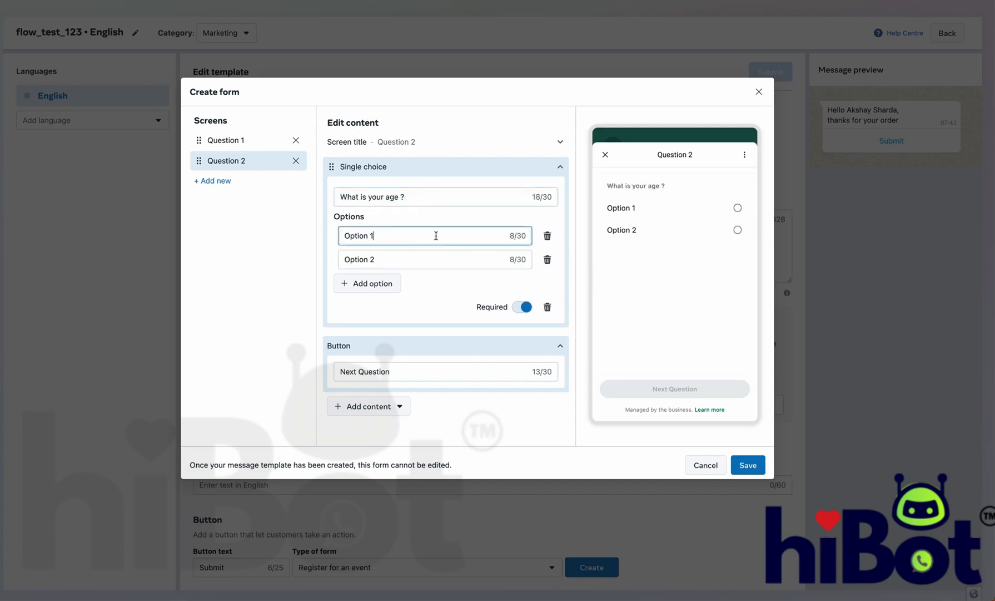
{"action": "left_click", "coordinate": [390, 237]}
{"action": "triple_click", "coordinate": [390, 237]}
{"action": "type", "text": "Below 18 Years"}
{"action": "left_click", "coordinate": [388, 264]}
{"action": "triple_click", "coordinate": [389, 263]}
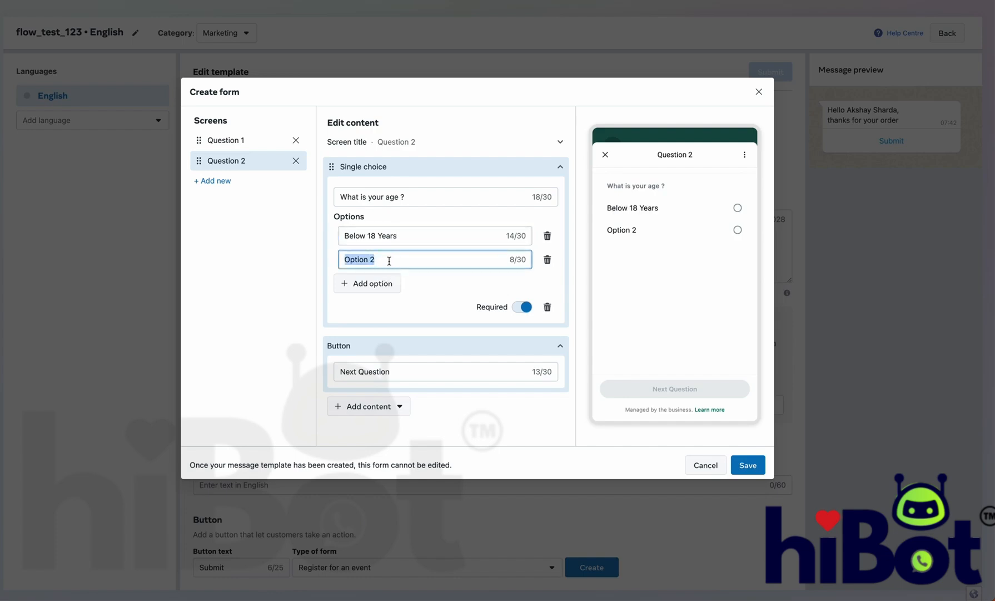
{"action": "type", "text": "18 - 30 Yea"}
{"action": "type", "text": "rs"}
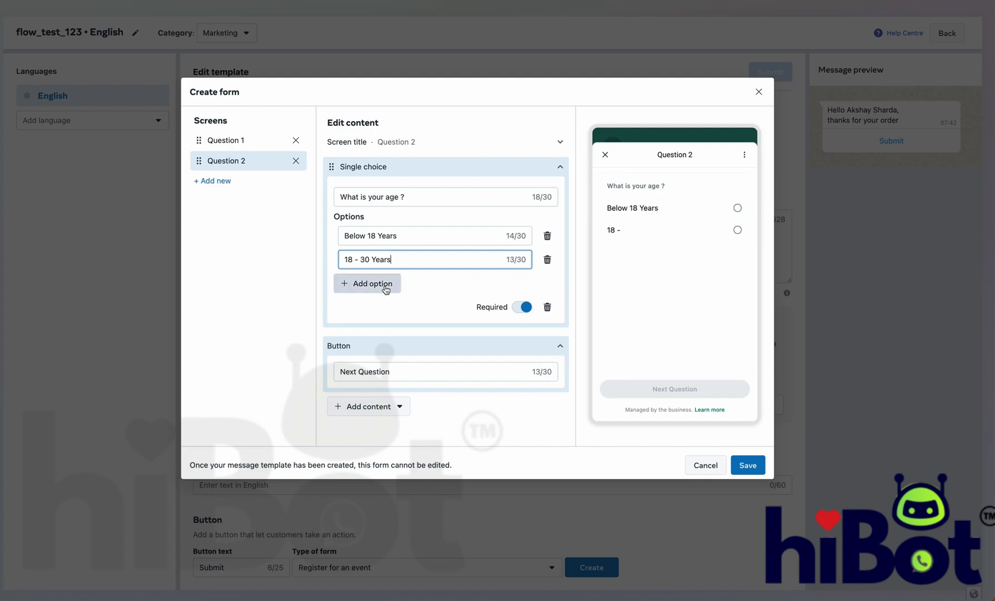
{"action": "left_click", "coordinate": [385, 284]}
{"action": "double_click", "coordinate": [385, 286]}
{"action": "type", "text": "Above 30 Years"}
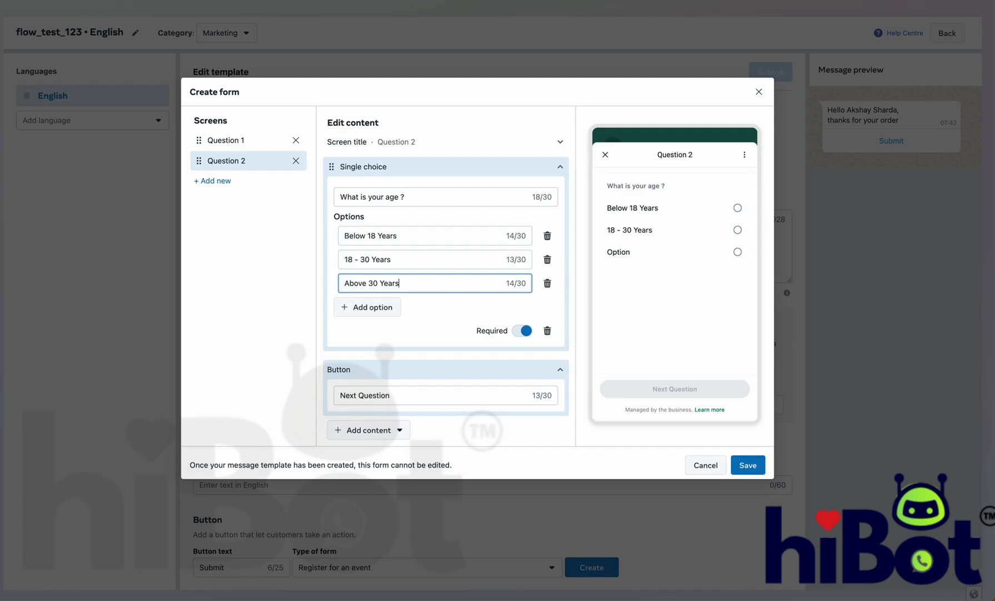
{"action": "scroll", "coordinate": [384, 285], "scroll_direction": "down", "scroll_amount": 1}
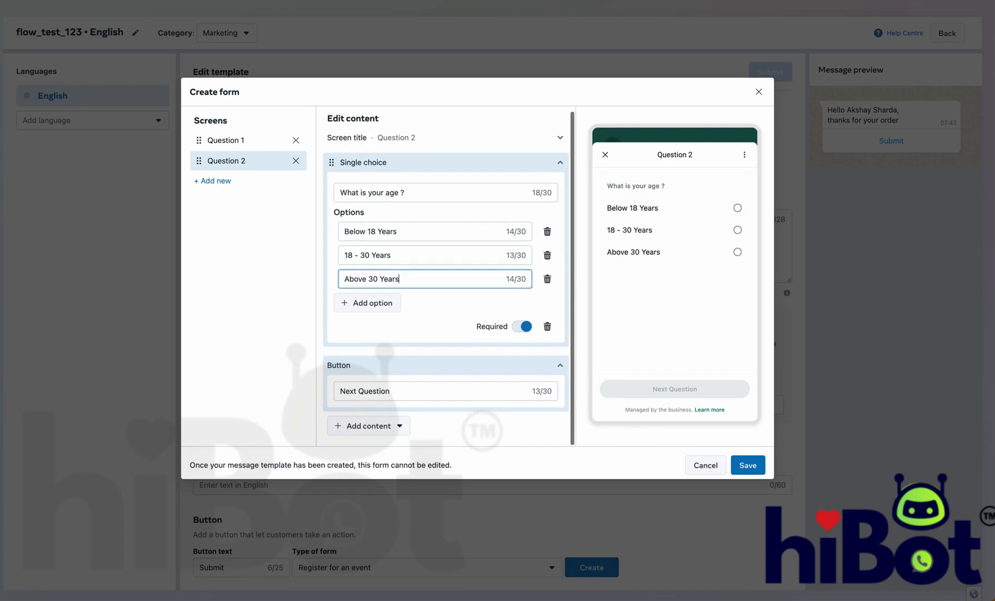
Step: Add a Question 3 screen without the short answer, with its button renamed Submit
{"action": "left_click", "coordinate": [271, 186]}
{"action": "left_click", "coordinate": [256, 209]}
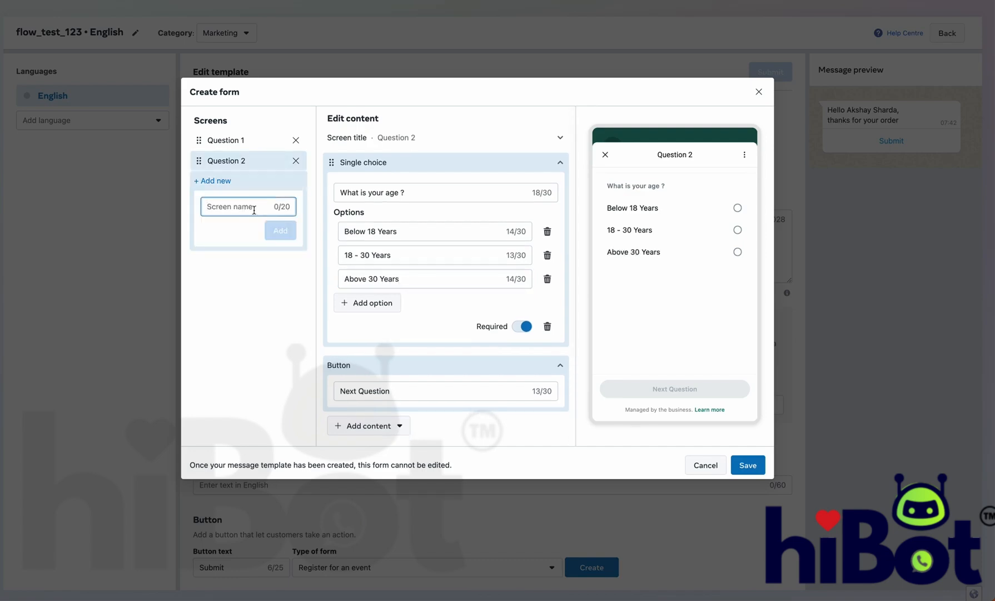
{"action": "type", "text": "Question 3"}
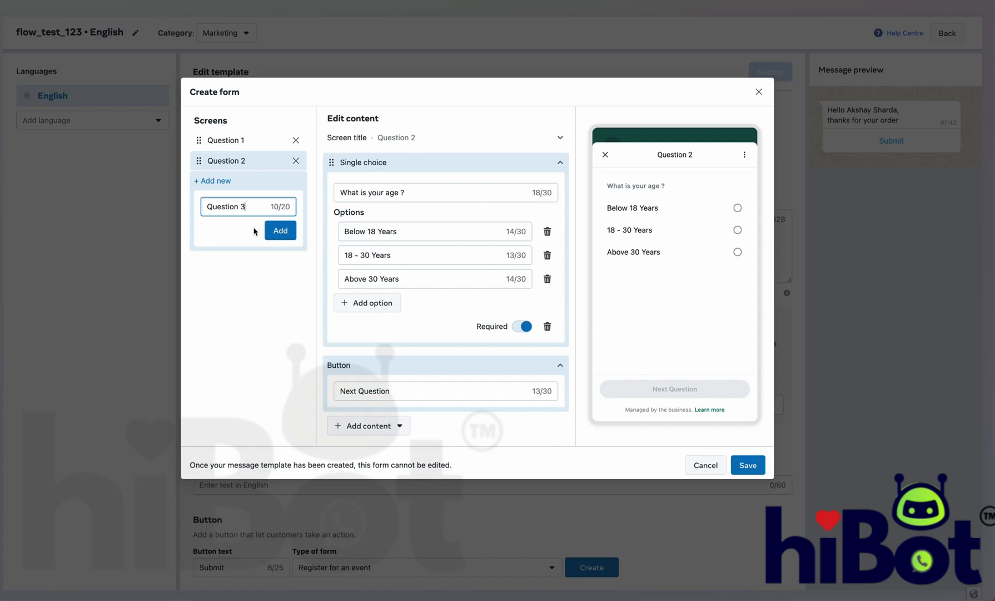
{"action": "left_click", "coordinate": [277, 230]}
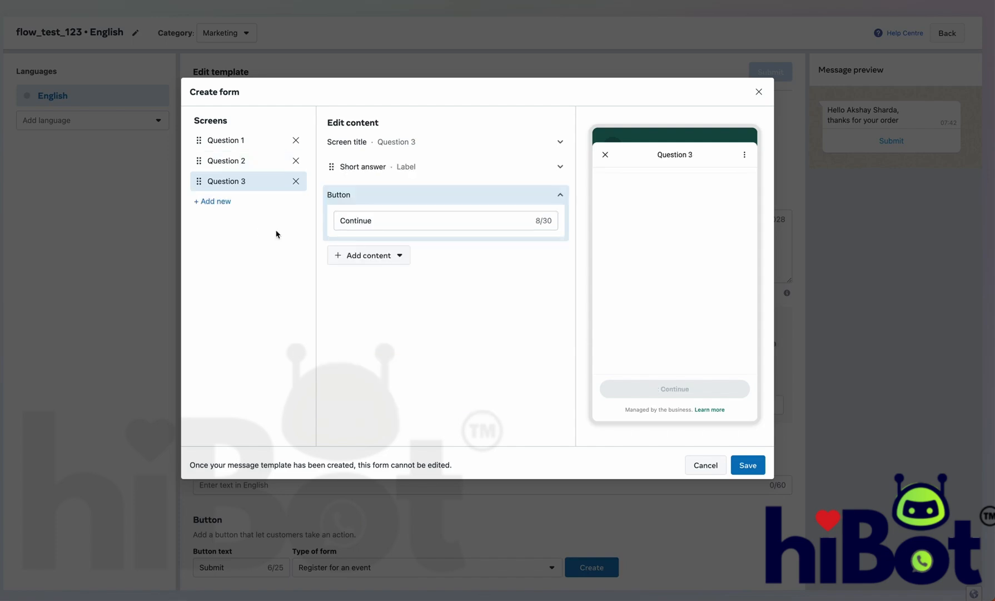
{"action": "left_click", "coordinate": [403, 173]}
{"action": "left_click", "coordinate": [548, 285]}
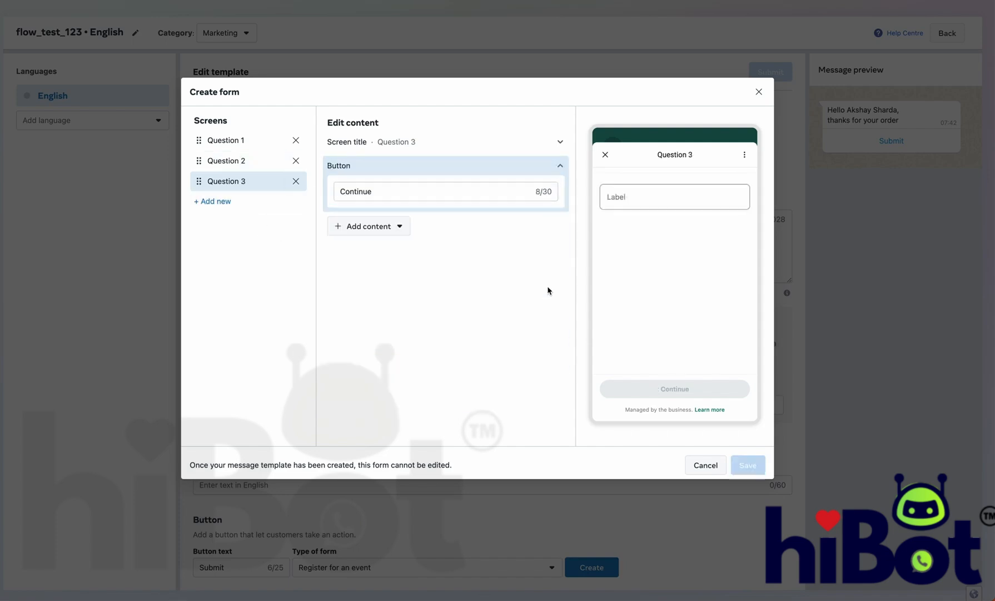
{"action": "double_click", "coordinate": [393, 197]}
{"action": "type", "text": "Submit"}
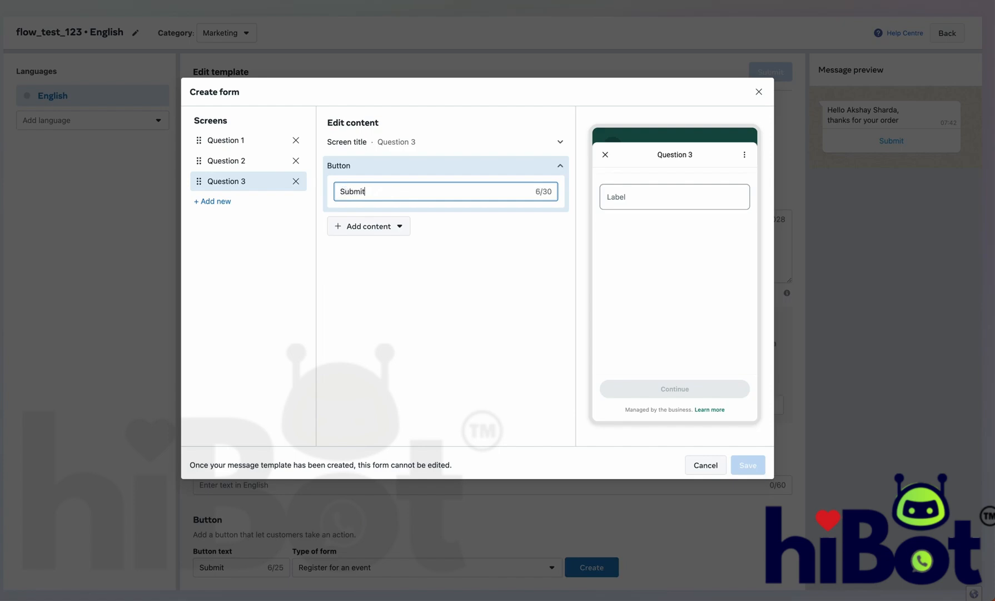
Step: Add a single-choice question labelled "How would you like to rate us?" to Question 3
{"action": "left_click", "coordinate": [399, 226]}
{"action": "mouse_move", "coordinate": [385, 300]}
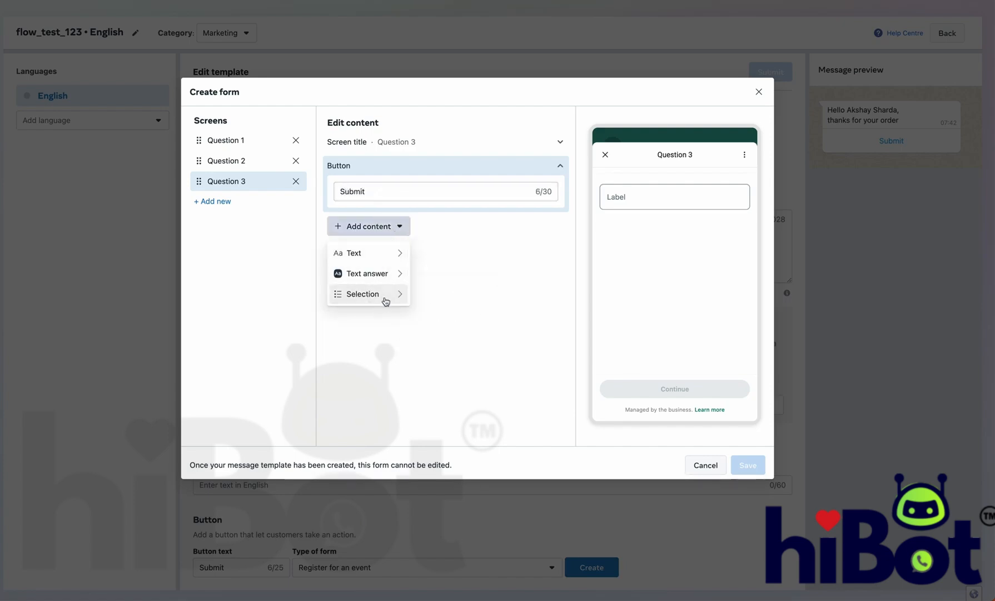
{"action": "left_click", "coordinate": [451, 297]}
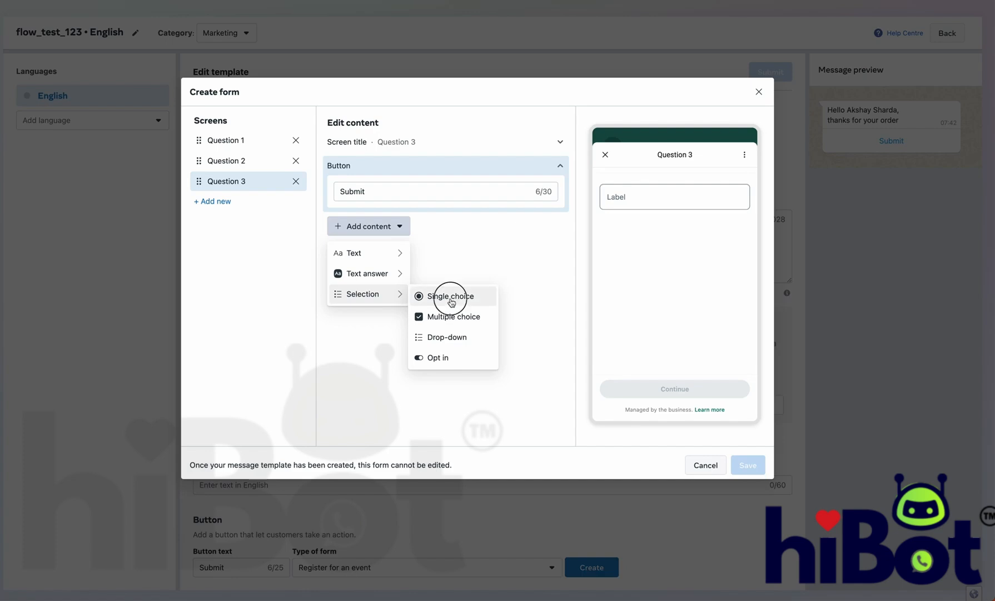
{"action": "double_click", "coordinate": [410, 198]}
{"action": "type", "text": "How "}
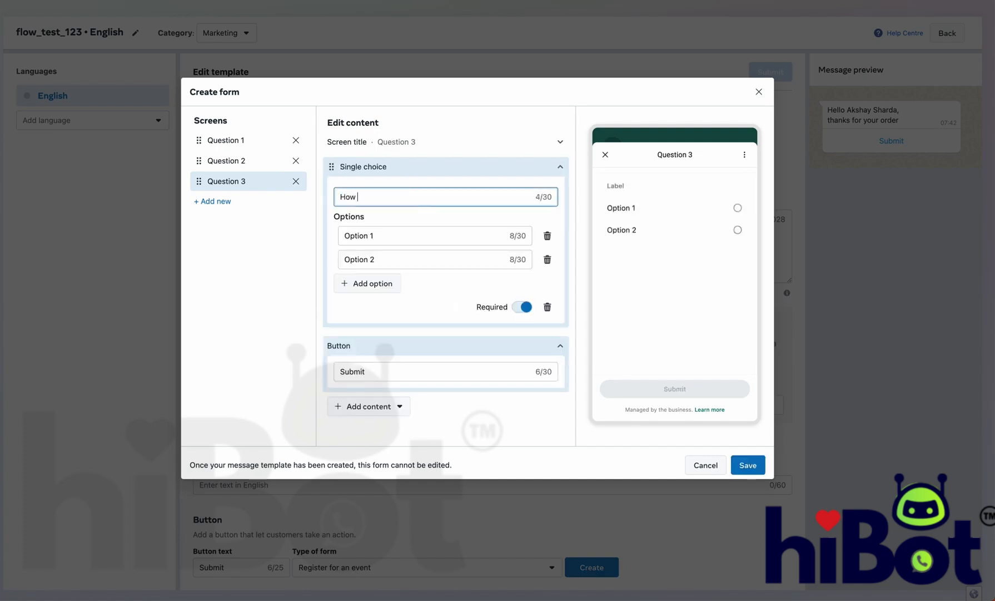
{"action": "type", "text": "would you like to rate us?"}
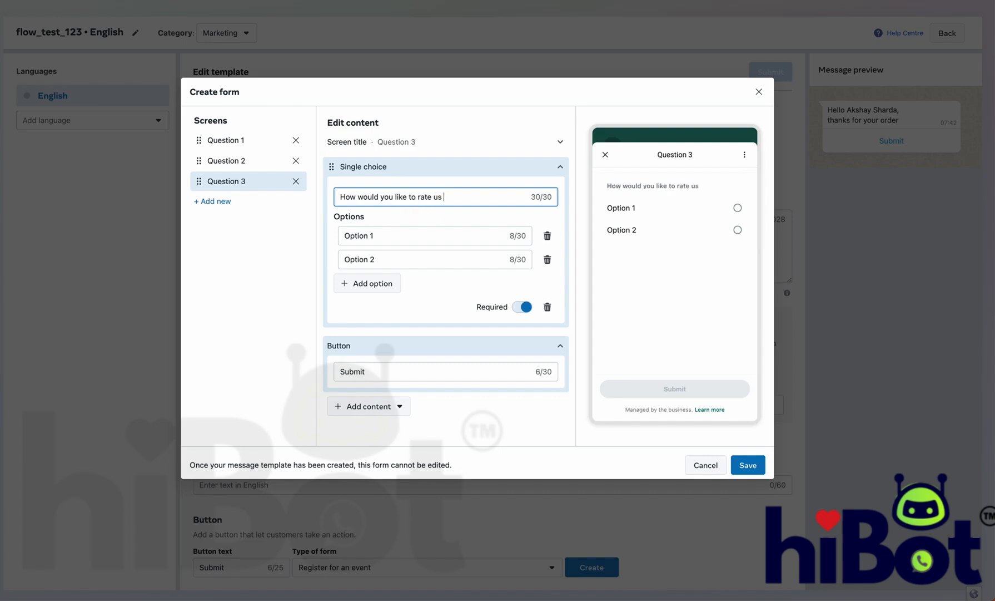
Step: Set the rating options to 5 Star, 4 Star and Average
{"action": "left_click", "coordinate": [439, 236]}
{"action": "key", "text": "ctrl+a"}
{"action": "type", "text": "5"}
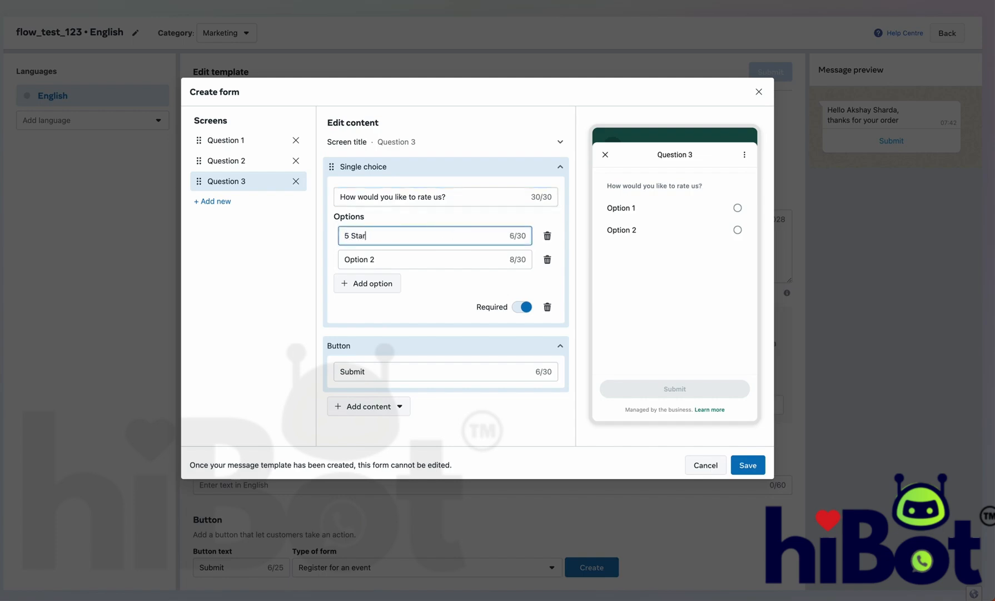
{"action": "left_click", "coordinate": [452, 257]}
{"action": "key", "text": "ctrl+a"}
{"action": "type", "text": "4 "}
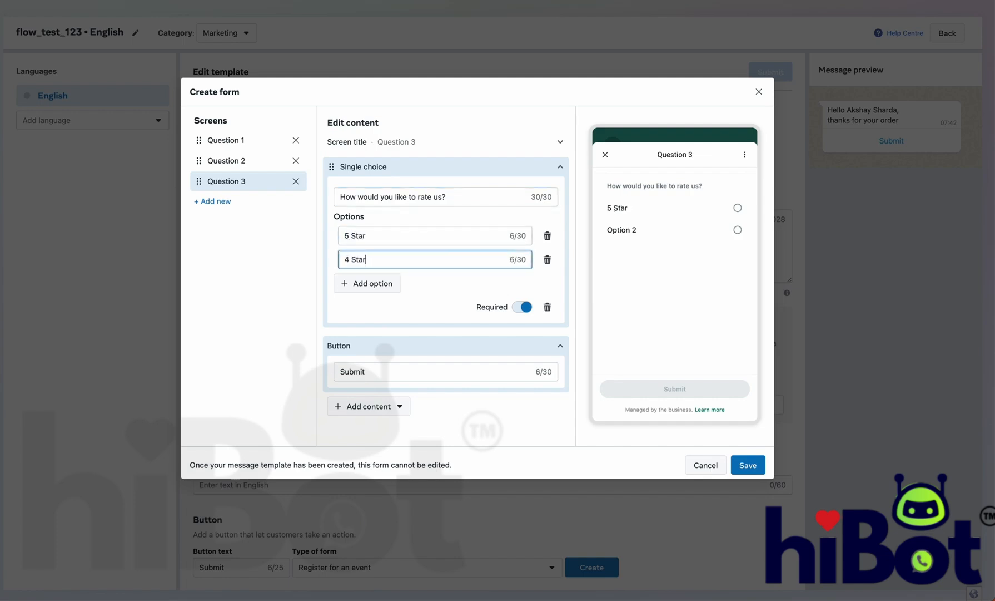
{"action": "type", "text": "Star"}
{"action": "left_click", "coordinate": [386, 283]}
{"action": "left_click", "coordinate": [387, 282]}
{"action": "key", "text": "ctrl+a"}
{"action": "type", "text": "A"}
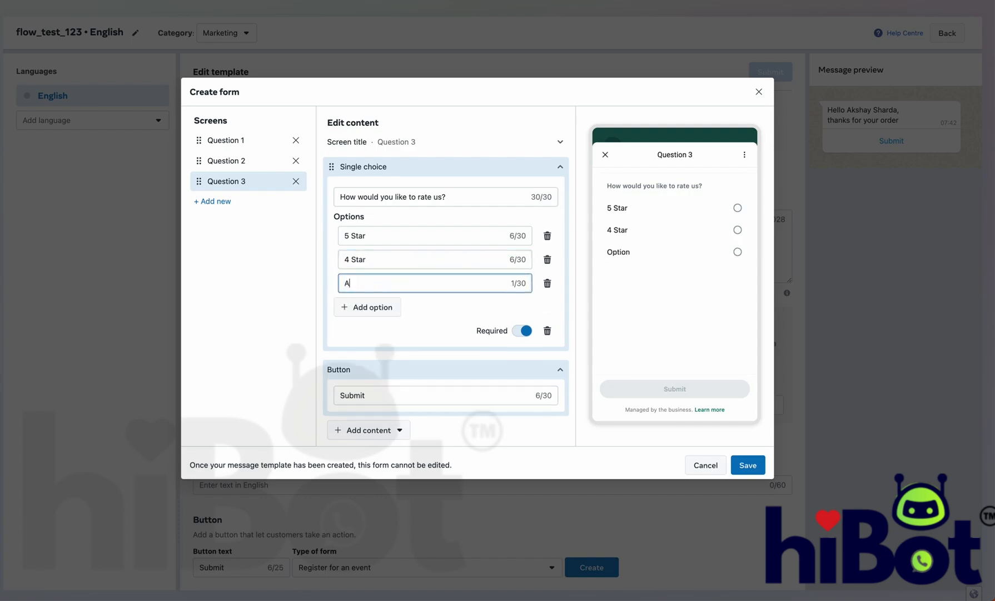
{"action": "scroll", "coordinate": [386, 283], "scroll_direction": "down", "scroll_amount": 1}
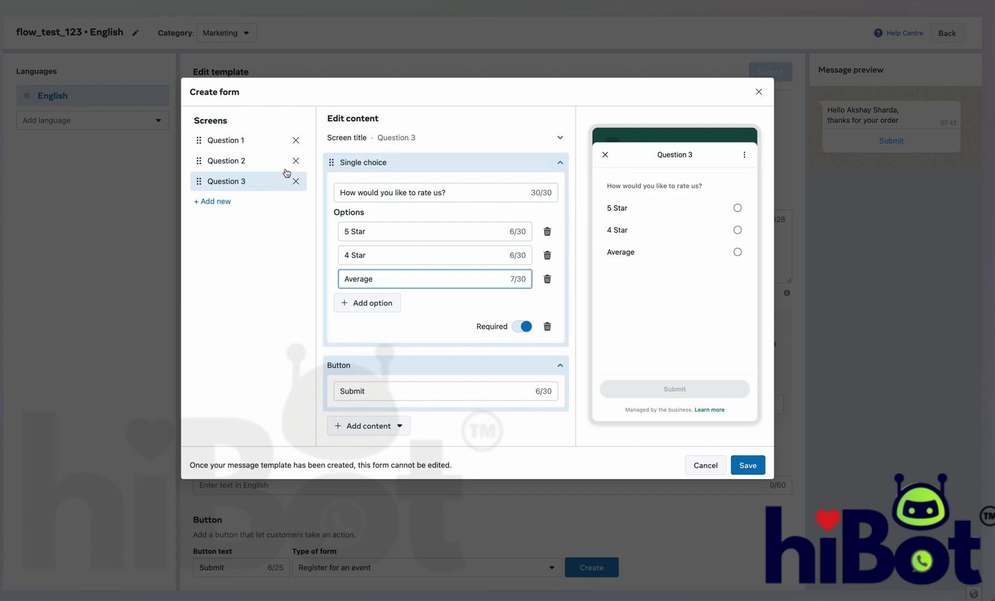
{"action": "left_click", "coordinate": [251, 144]}
Step: Test the gender, age and rating choices in the preview on all three screens, then save the form
{"action": "left_click", "coordinate": [732, 257]}
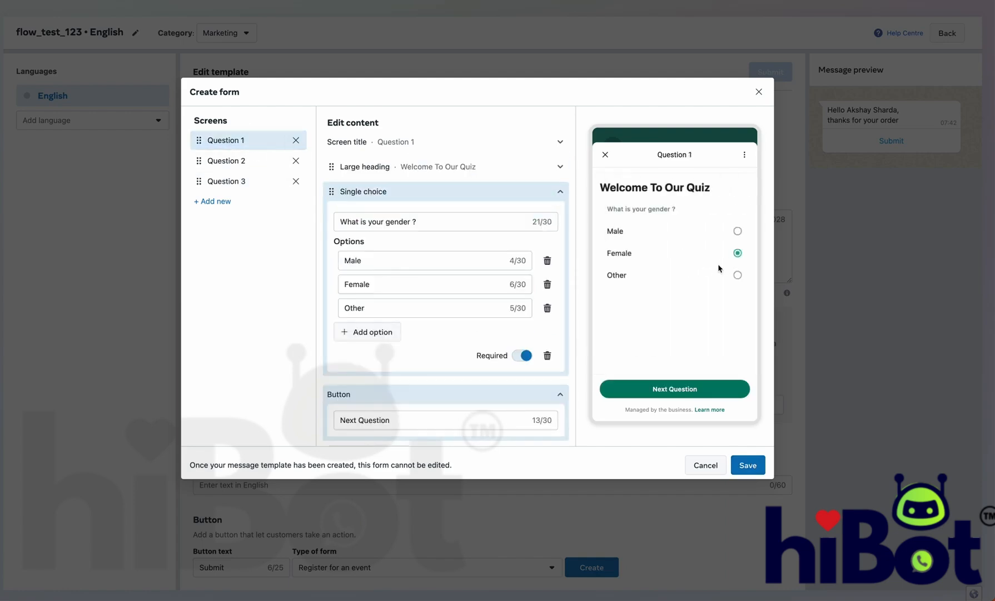
{"action": "left_click", "coordinate": [701, 277]}
{"action": "left_click", "coordinate": [261, 160]}
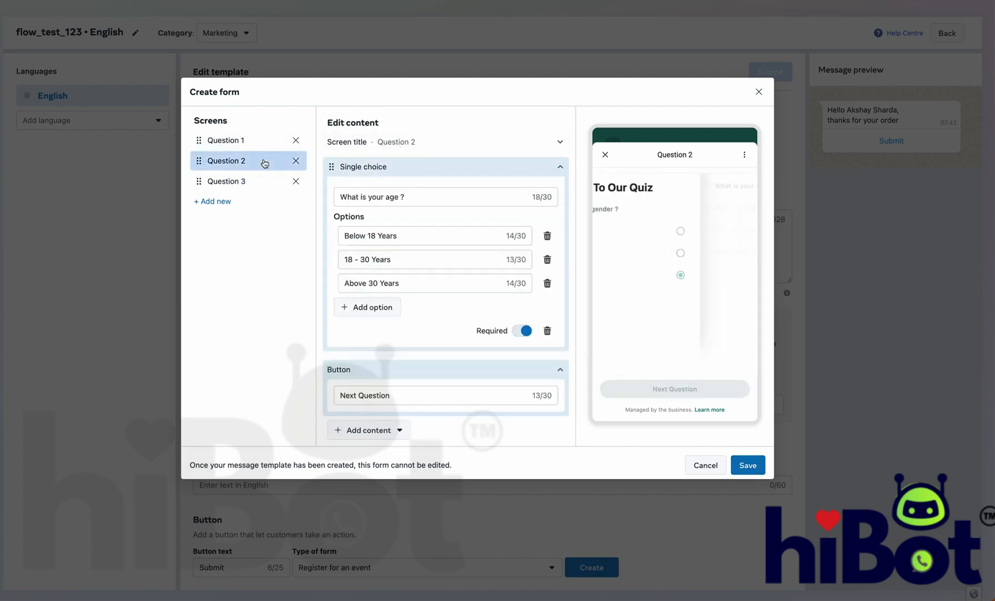
{"action": "left_click", "coordinate": [699, 234]}
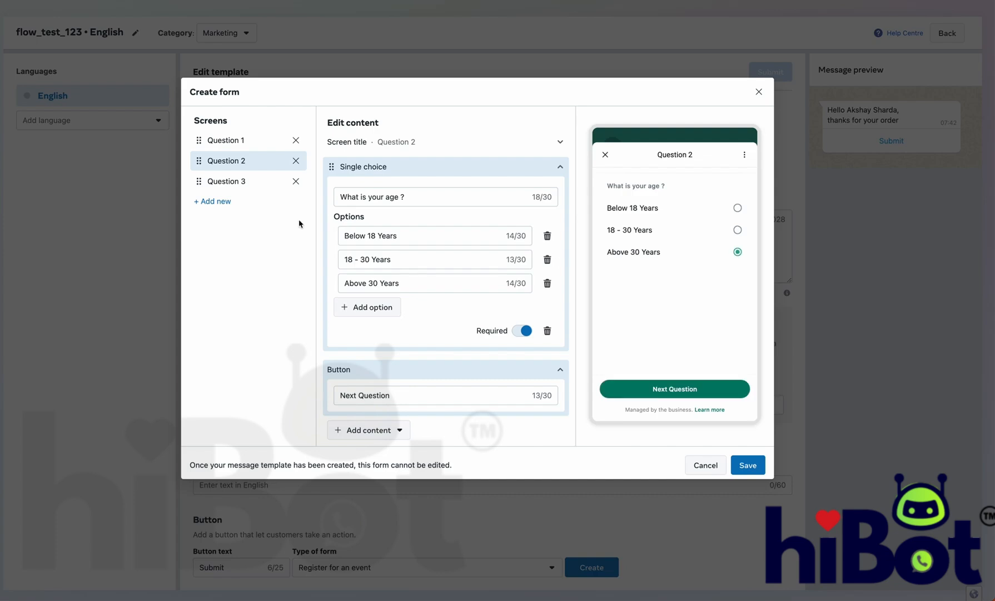
{"action": "left_click", "coordinate": [239, 181]}
{"action": "left_click", "coordinate": [700, 254]}
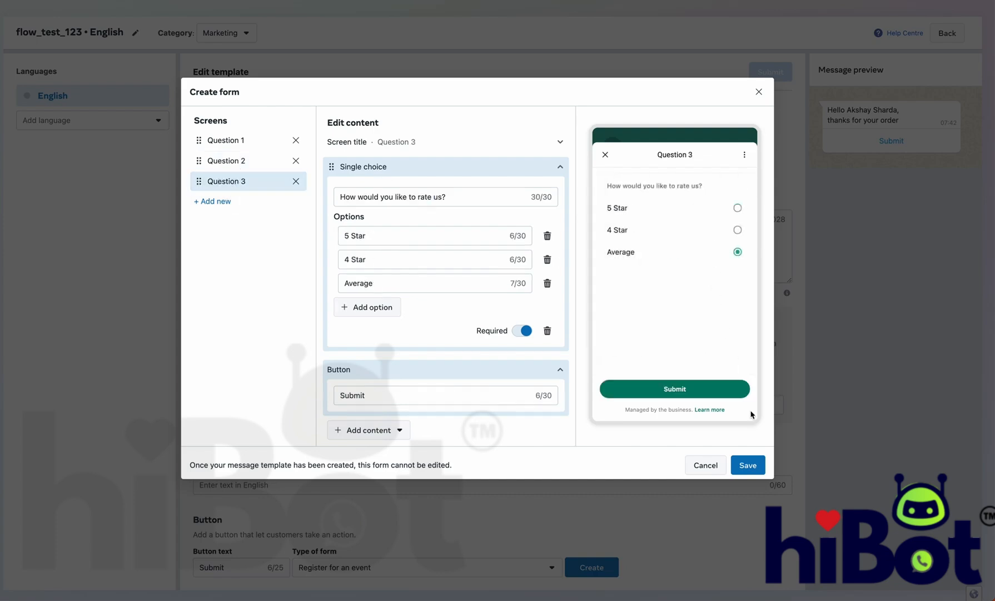
{"action": "left_click", "coordinate": [749, 463]}
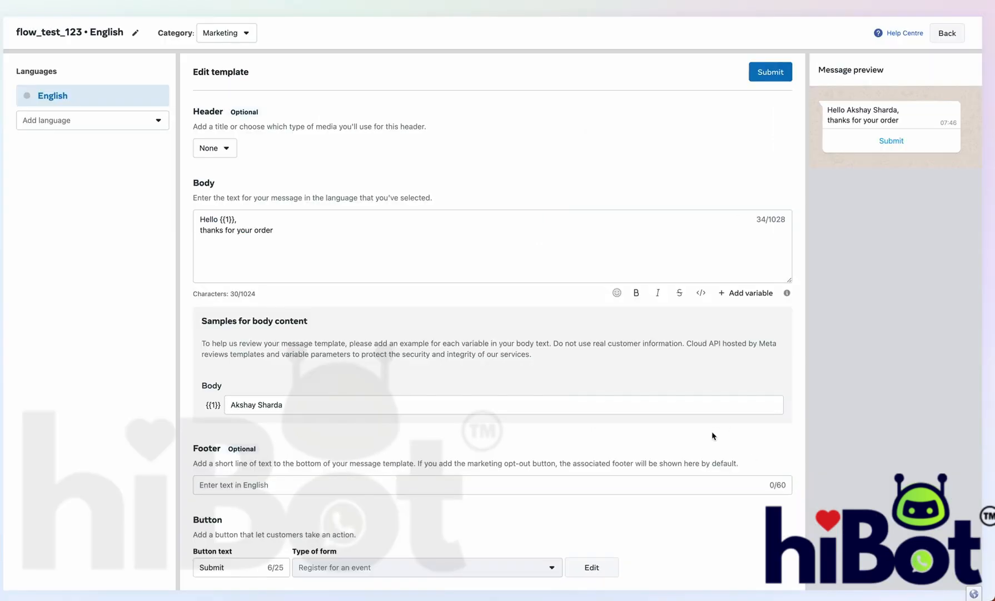
Step: Submit the flow_test_123 template for review, confirming the English version
{"action": "scroll", "coordinate": [713, 436], "scroll_direction": "up", "scroll_amount": 1}
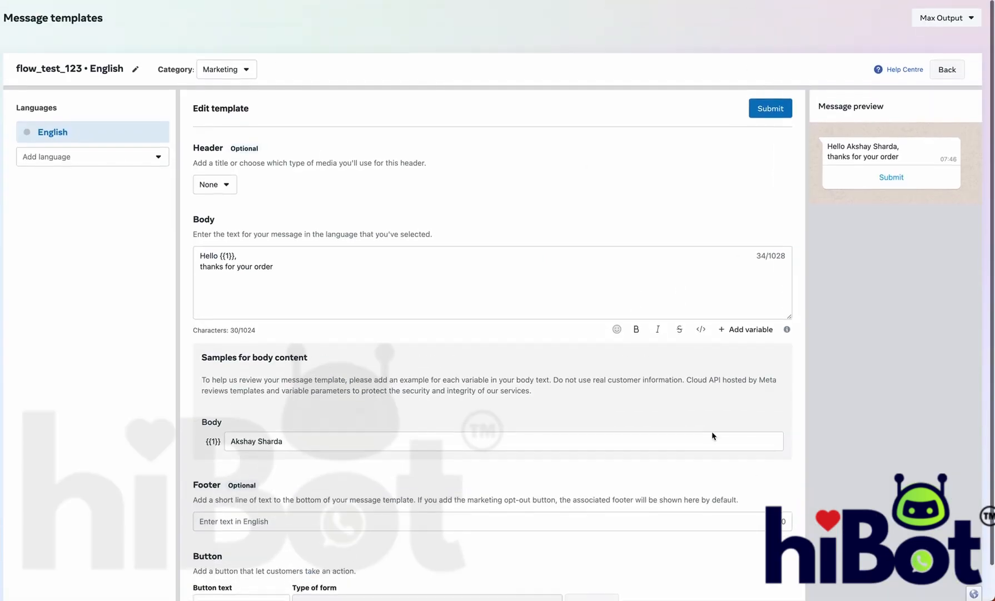
{"action": "left_click", "coordinate": [779, 108]}
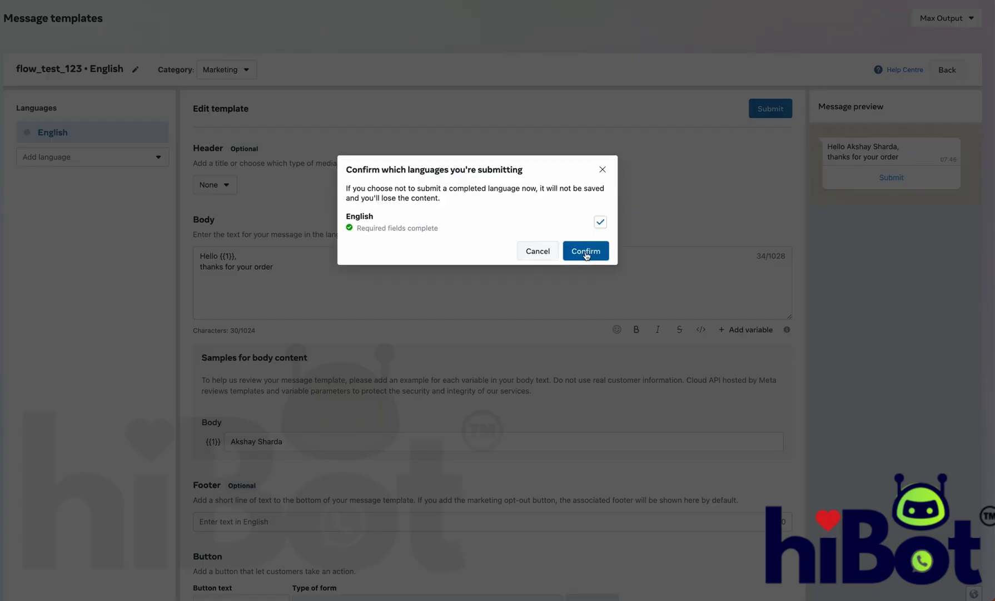
{"action": "left_click", "coordinate": [587, 251]}
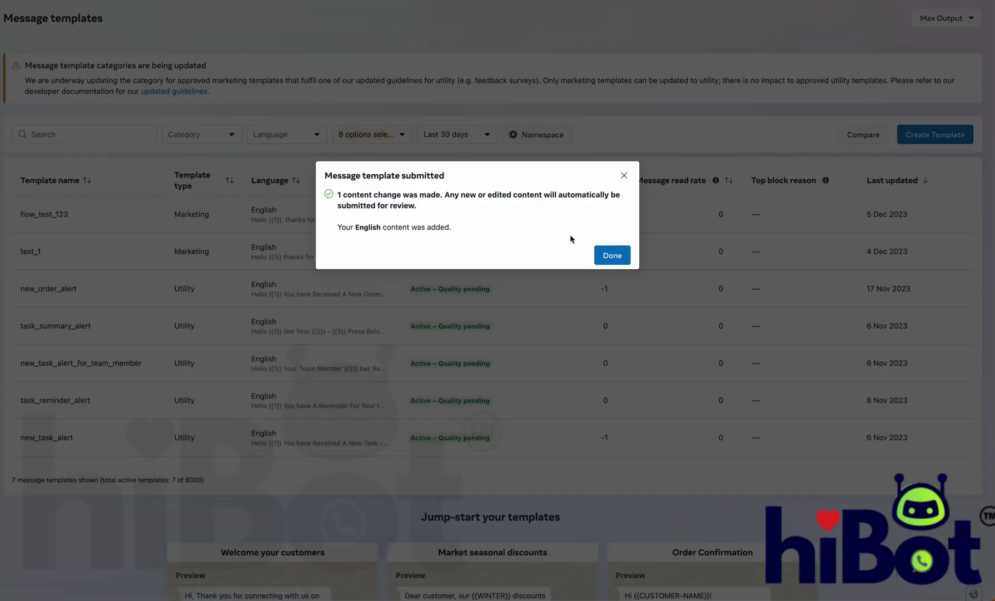
Step: Dismiss the template-submitted notice and go to the Flows list
{"action": "left_click", "coordinate": [612, 255]}
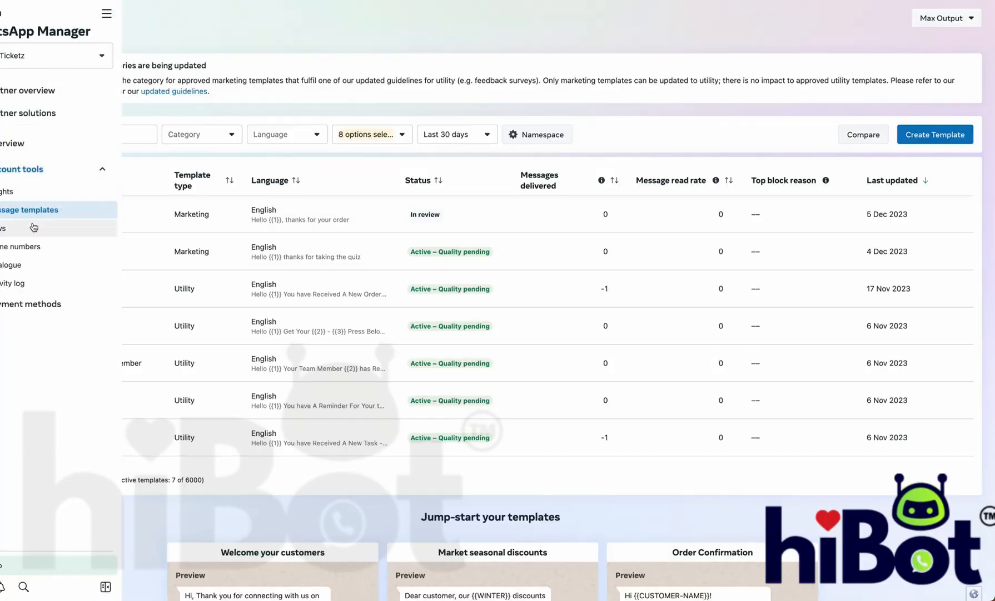
{"action": "left_click", "coordinate": [32, 228]}
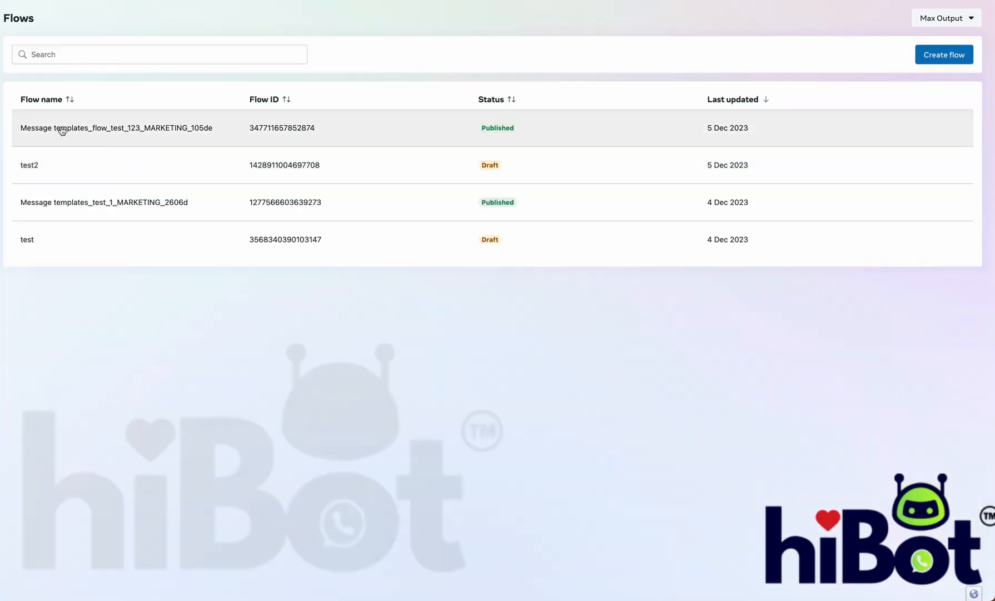
Step: Open the flow_test_123 marketing flow and scroll through its JSON
{"action": "left_click_drag", "start_coordinate": [42, 129], "coordinate": [217, 134]}
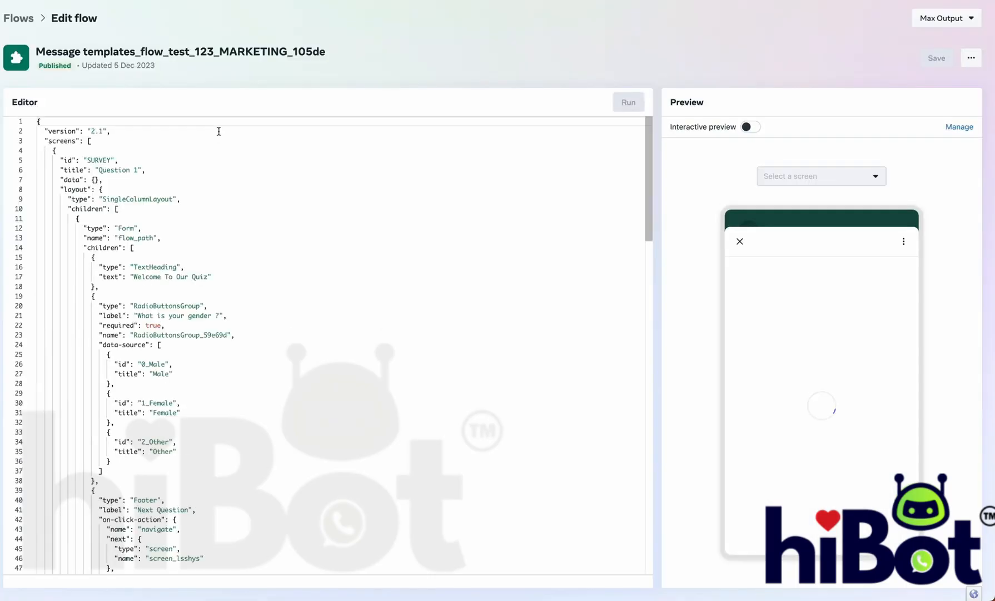
{"action": "scroll", "coordinate": [251, 321], "scroll_direction": "down", "scroll_amount": 20}
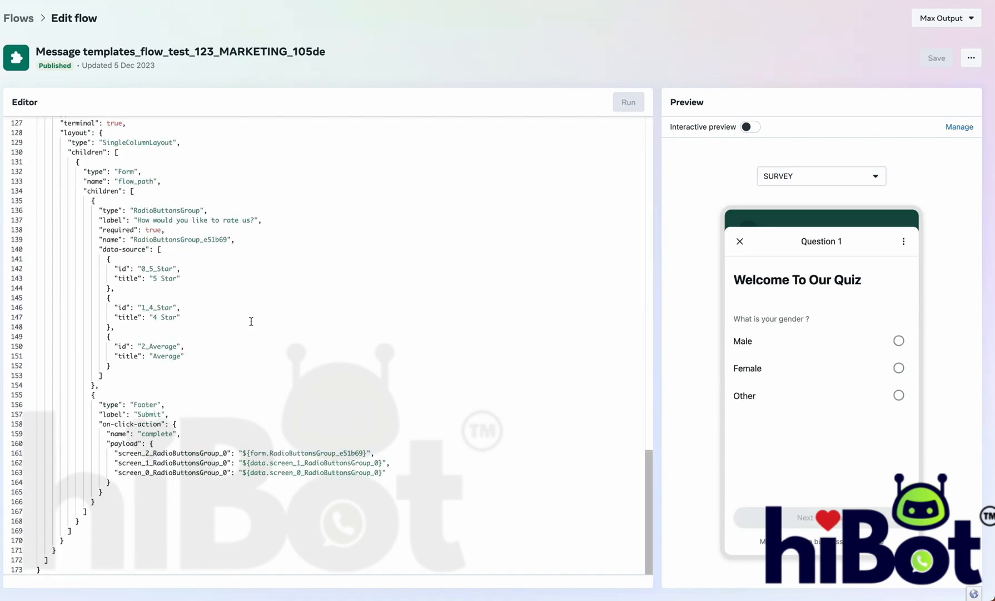
{"action": "scroll", "coordinate": [251, 322], "scroll_direction": "up", "scroll_amount": 20}
{"action": "scroll", "coordinate": [251, 321], "scroll_direction": "down", "scroll_amount": 20}
{"action": "scroll", "coordinate": [251, 319], "scroll_direction": "up", "scroll_amount": 20}
Step: Preview the age and rating question screens, then return to the welcome quiz screen
{"action": "left_click", "coordinate": [811, 176]}
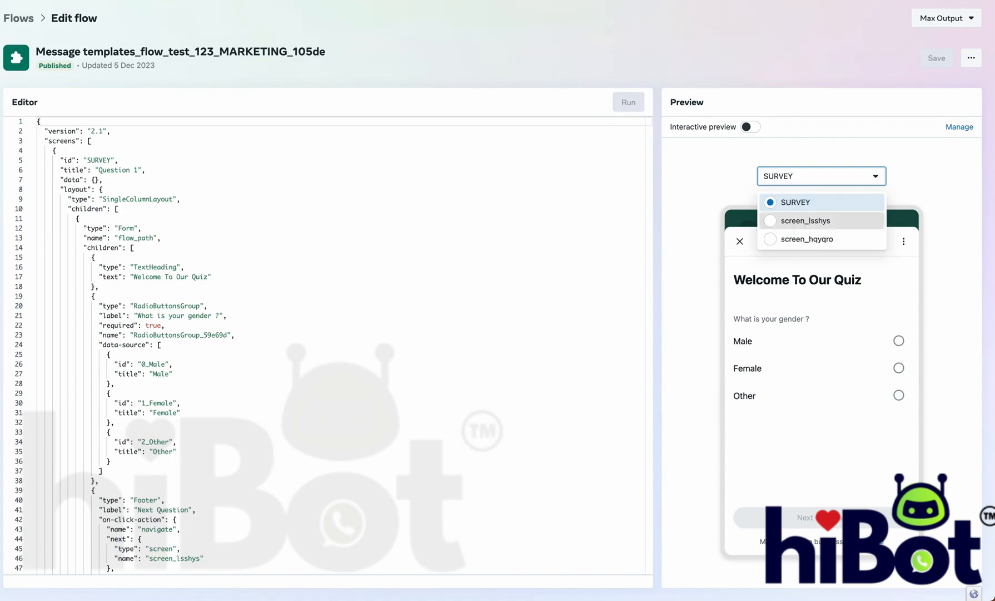
{"action": "left_click", "coordinate": [805, 227]}
{"action": "left_click", "coordinate": [810, 176]}
{"action": "left_click", "coordinate": [807, 239]}
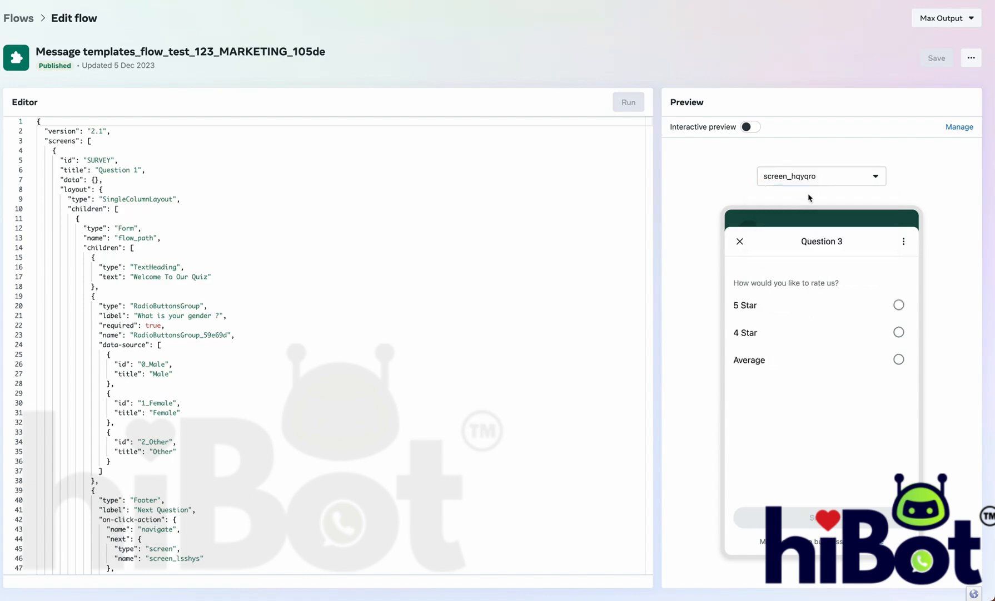
{"action": "left_click", "coordinate": [810, 177]}
{"action": "left_click", "coordinate": [810, 203]}
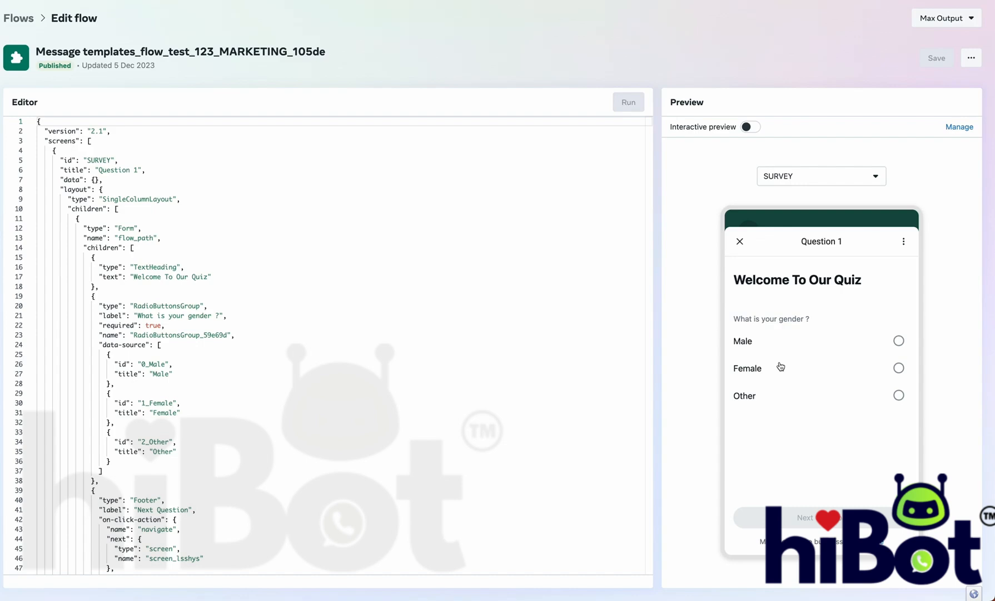
Step: Recheck the rating, age and welcome screens (screen_hqyqro, screen_lsshys, SURVEY) and scan the JSON
{"action": "left_click", "coordinate": [783, 177]}
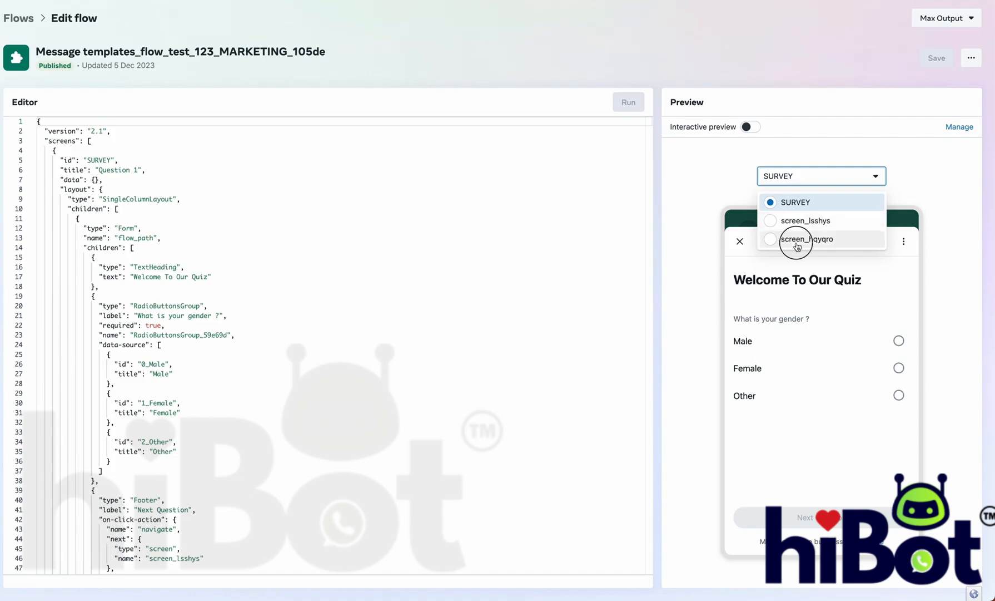
{"action": "left_click", "coordinate": [797, 240]}
{"action": "left_click", "coordinate": [805, 183]}
{"action": "left_click", "coordinate": [806, 219]}
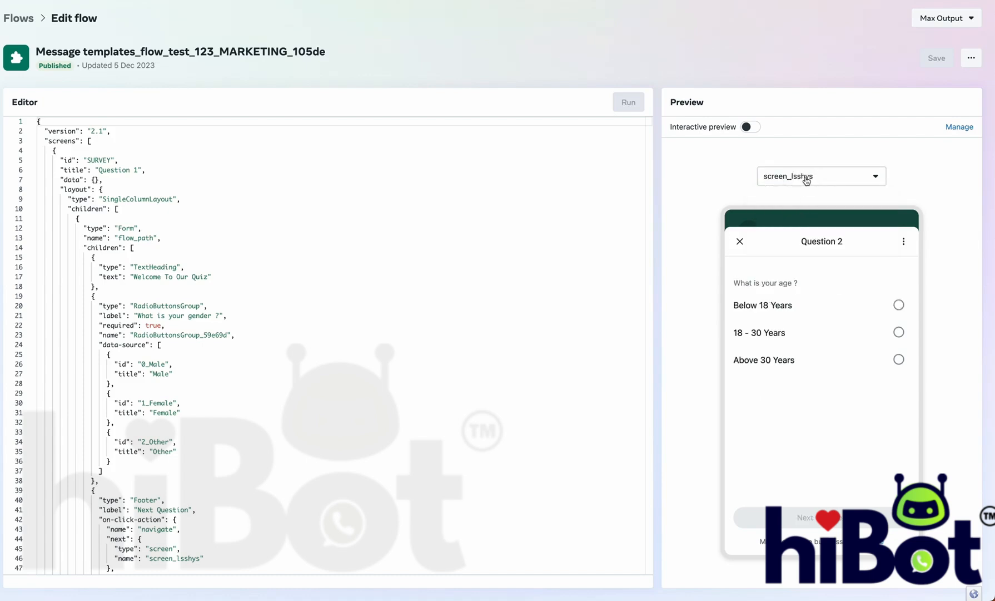
{"action": "left_click", "coordinate": [806, 176]}
{"action": "left_click", "coordinate": [807, 199]}
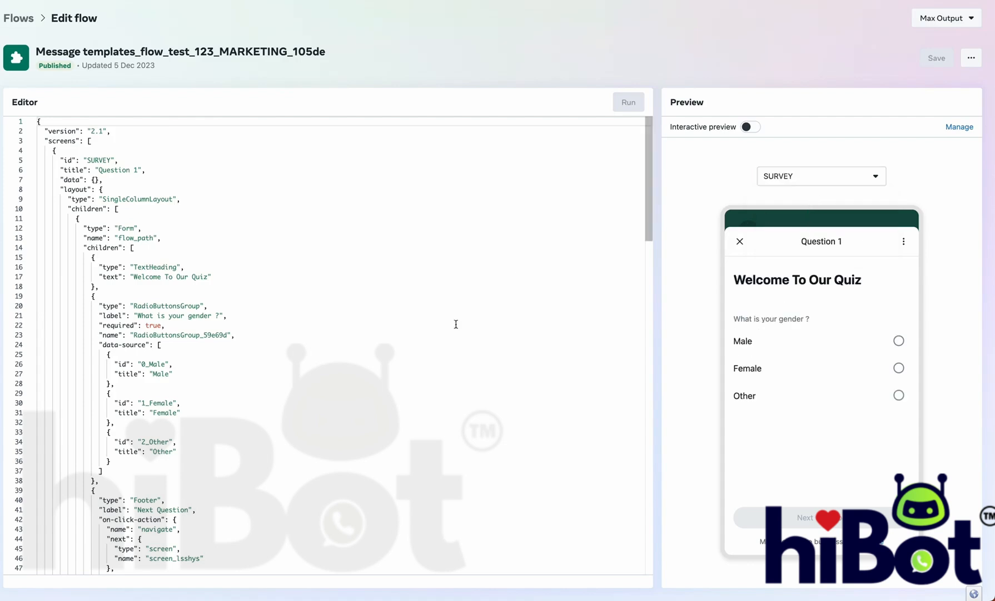
{"action": "scroll", "coordinate": [456, 323], "scroll_direction": "down", "scroll_amount": 20}
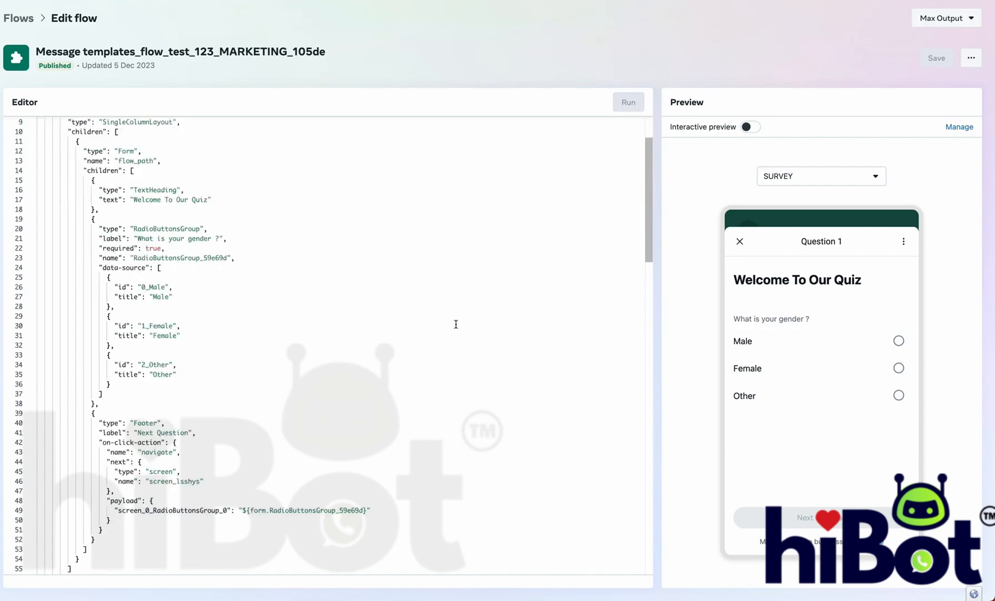
{"action": "scroll", "coordinate": [456, 324], "scroll_direction": "up", "scroll_amount": 20}
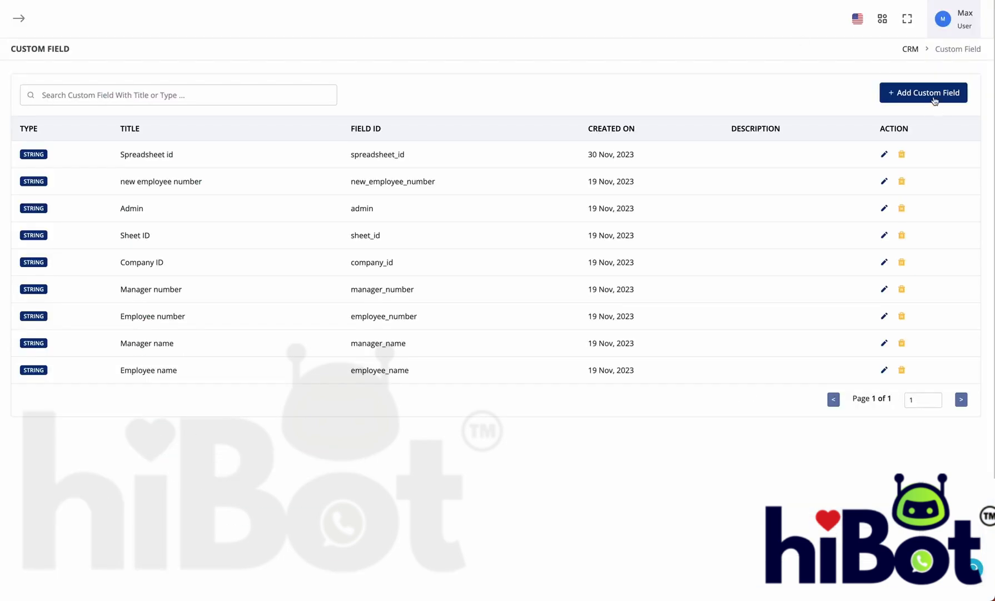
Step: Add a String custom field titled 'flow response' and dismiss the confirmation
{"action": "left_click", "coordinate": [935, 100]}
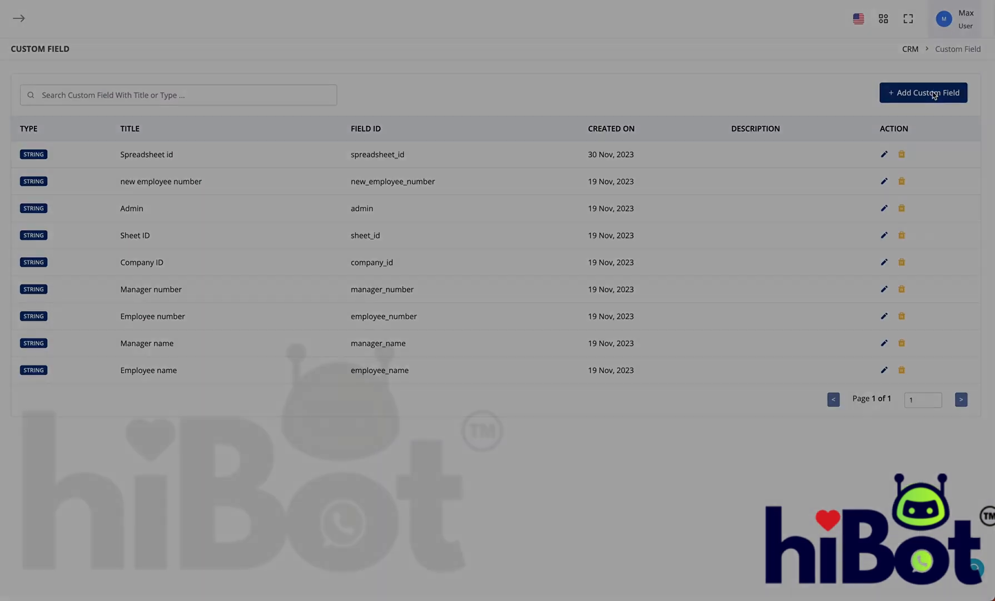
{"action": "left_click", "coordinate": [437, 220]}
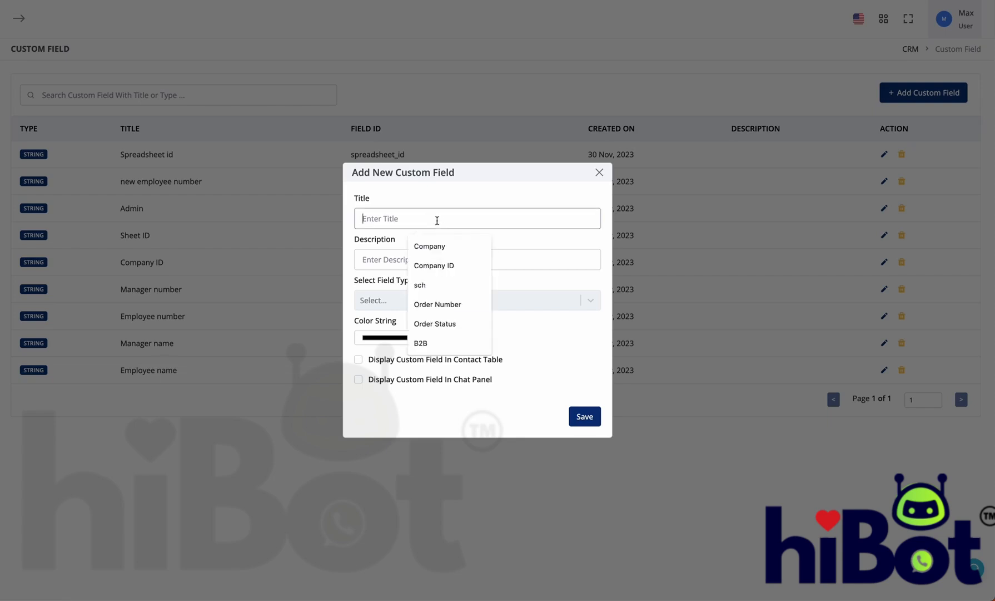
{"action": "type", "text": "flow response"}
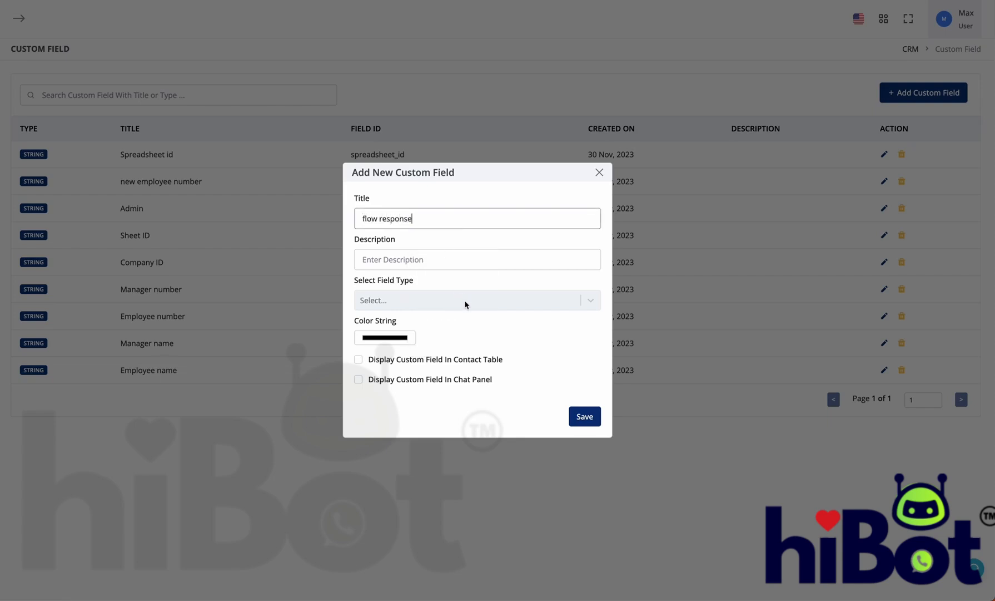
{"action": "left_click", "coordinate": [466, 304]}
{"action": "left_click", "coordinate": [459, 328]}
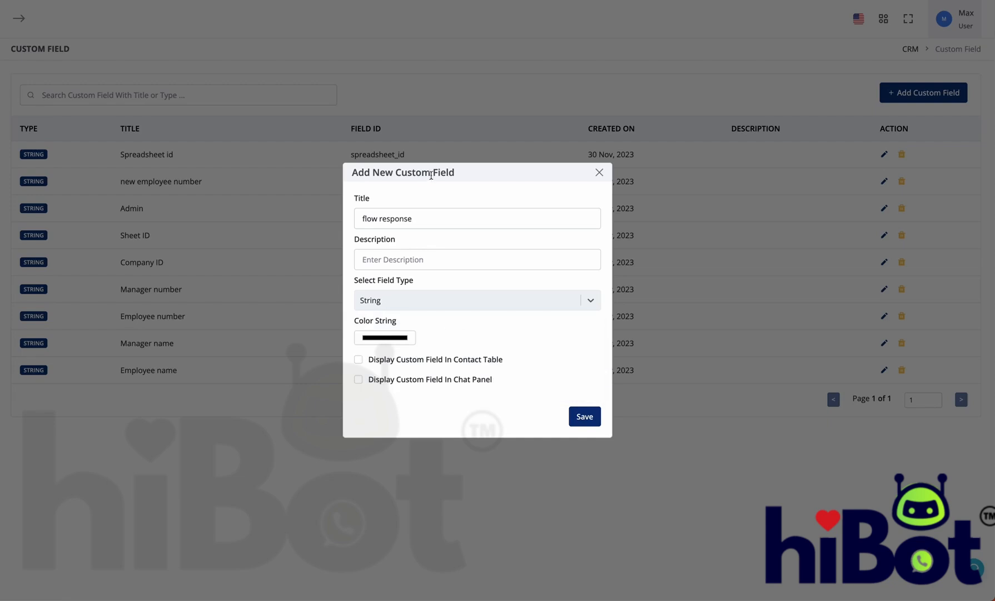
{"action": "left_click", "coordinate": [576, 418]}
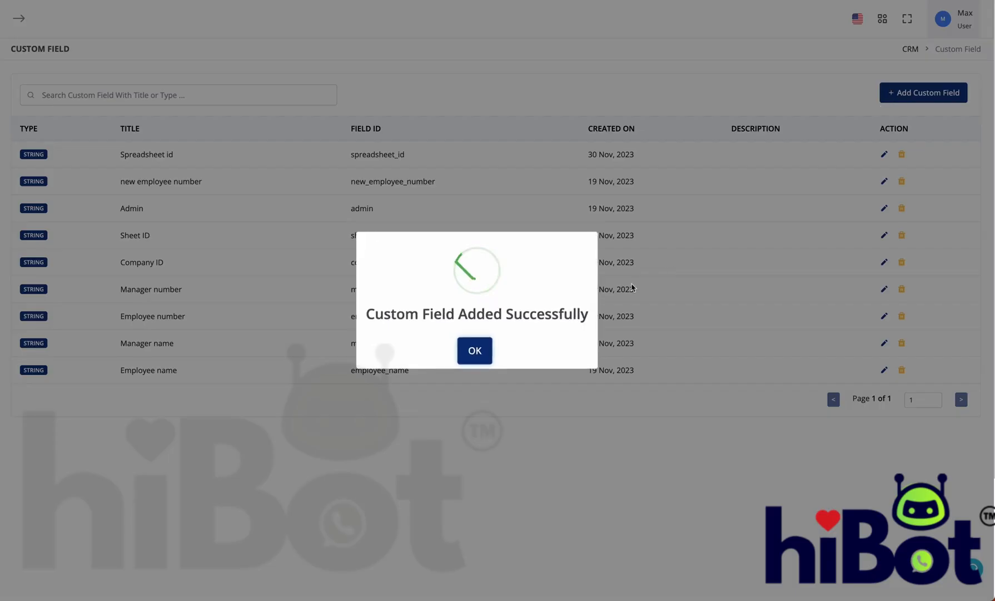
{"action": "left_click", "coordinate": [481, 359]}
Step: Add a second String custom field titled 'q1'
{"action": "left_click", "coordinate": [966, 96]}
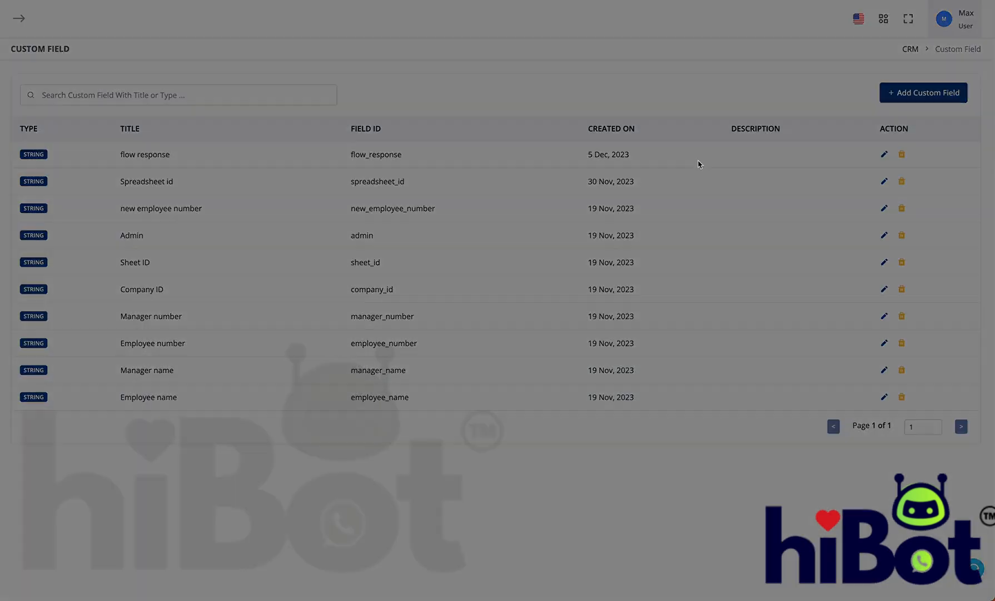
{"action": "left_click", "coordinate": [472, 213]}
{"action": "type", "text": "q1"}
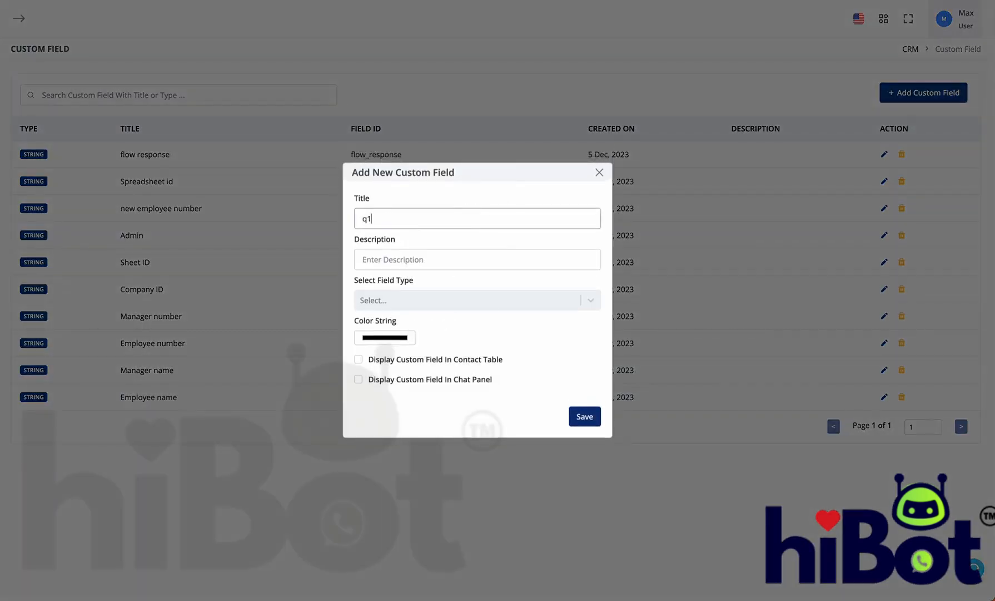
{"action": "left_click", "coordinate": [448, 294]}
{"action": "left_click", "coordinate": [448, 323]}
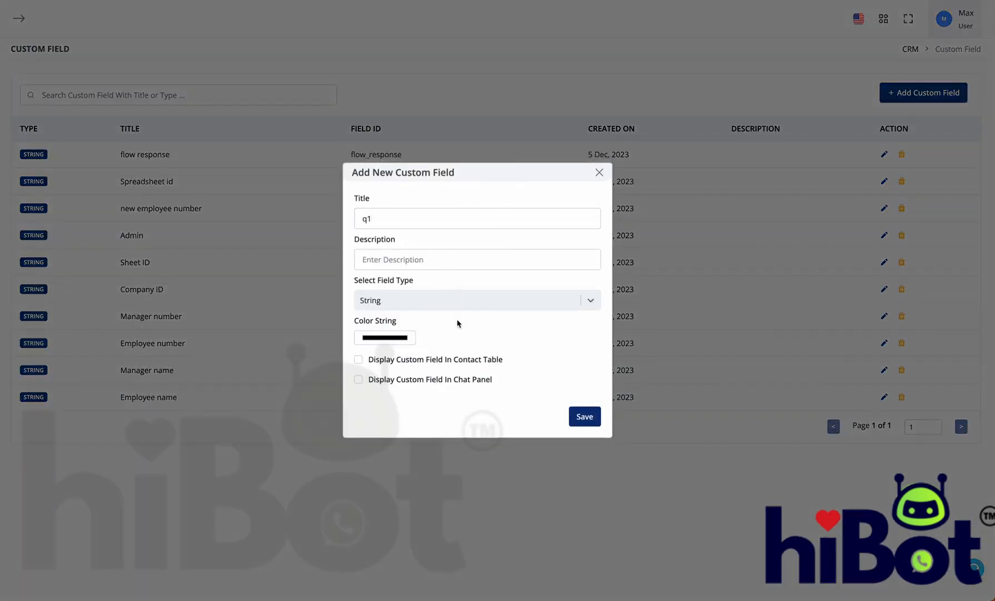
{"action": "left_click", "coordinate": [599, 418]}
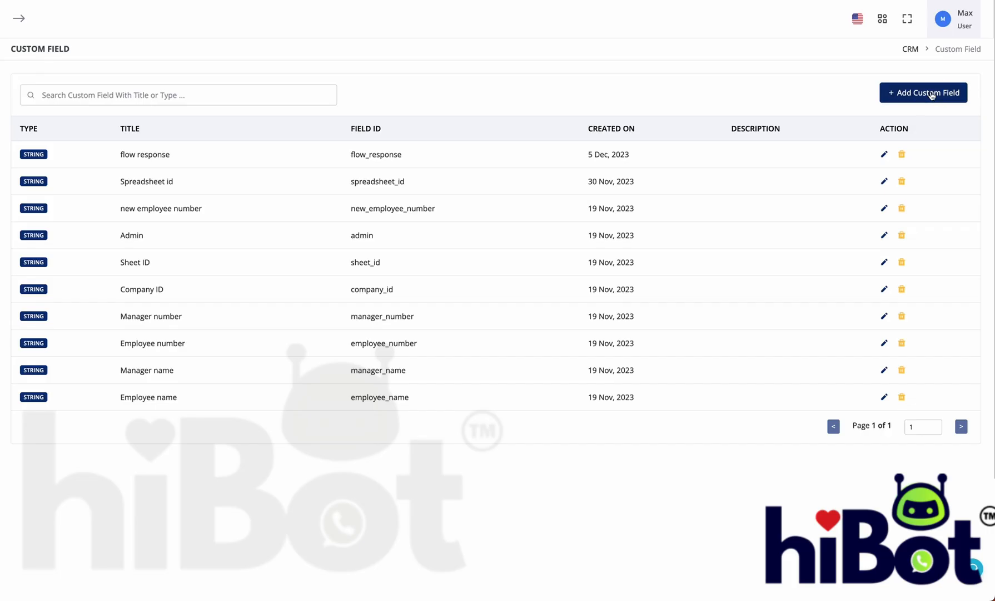
Step: Add a String custom field titled 'q2'
{"action": "left_click", "coordinate": [932, 96]}
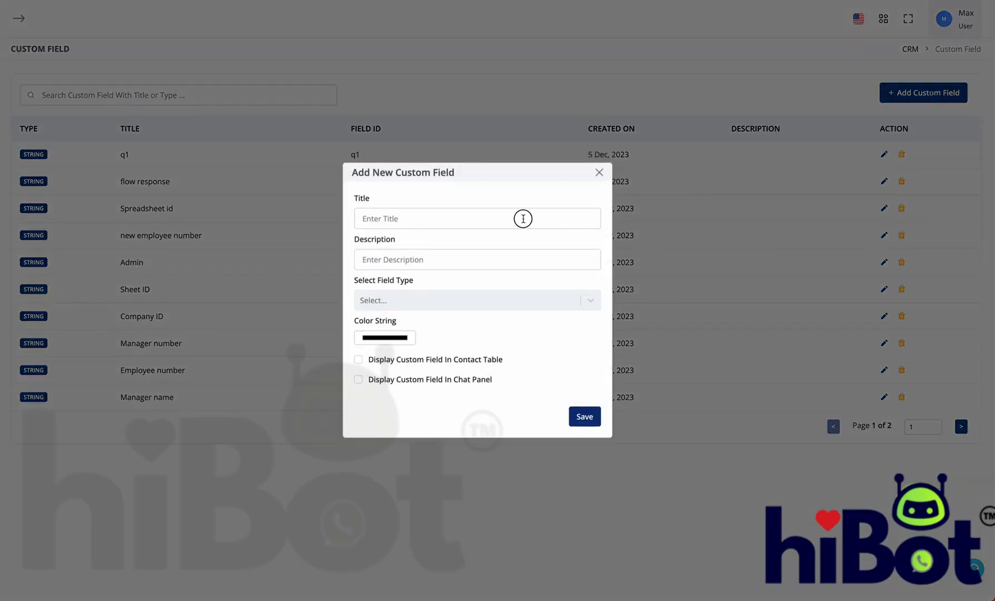
{"action": "left_click", "coordinate": [522, 218]}
{"action": "type", "text": "q2"}
{"action": "left_click", "coordinate": [509, 300]}
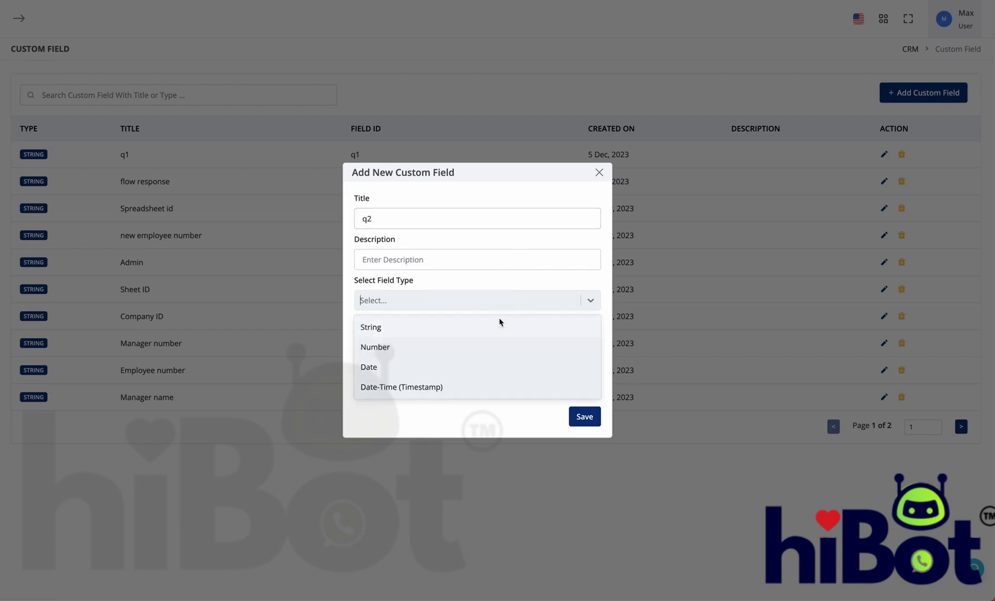
{"action": "left_click", "coordinate": [495, 328]}
{"action": "left_click", "coordinate": [586, 417]}
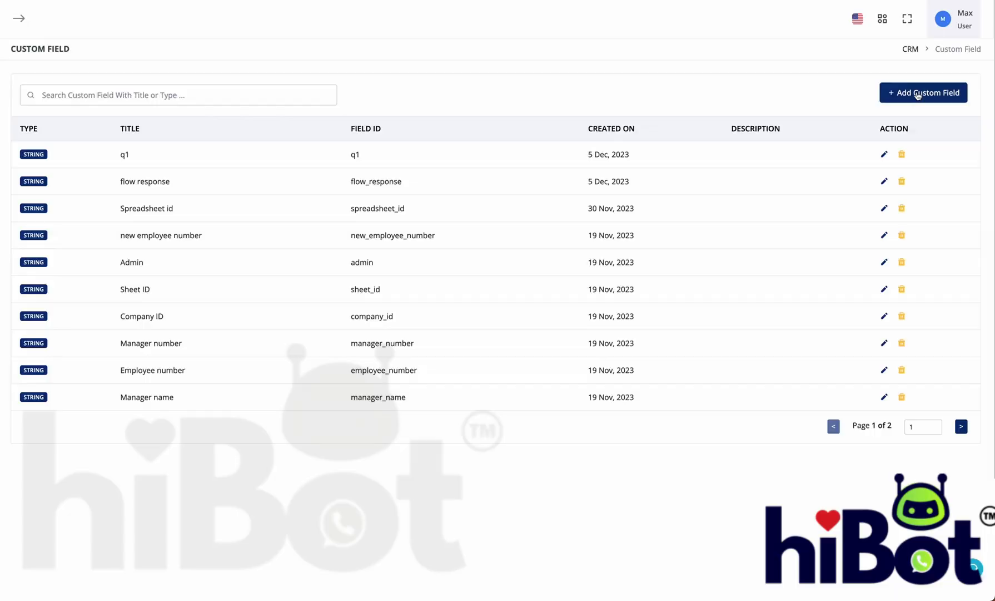
Step: Add a String custom field titled 'q3' and dismiss the success message
{"action": "left_click", "coordinate": [918, 94]}
{"action": "left_click", "coordinate": [437, 212]}
{"action": "type", "text": "q3"}
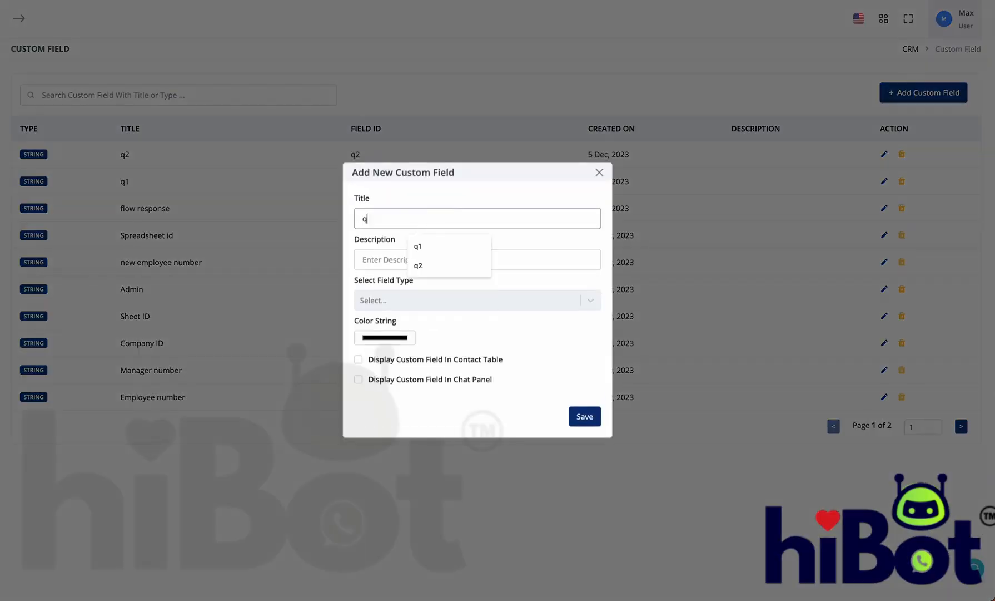
{"action": "left_click", "coordinate": [442, 301]}
{"action": "left_click", "coordinate": [444, 326]}
{"action": "left_click", "coordinate": [585, 414]}
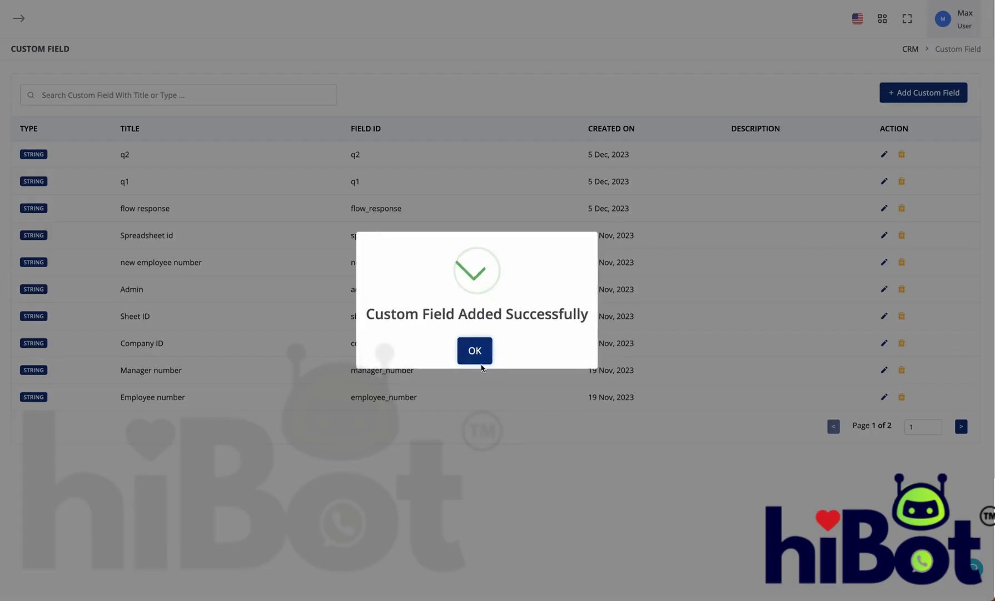
{"action": "left_click", "coordinate": [476, 356]}
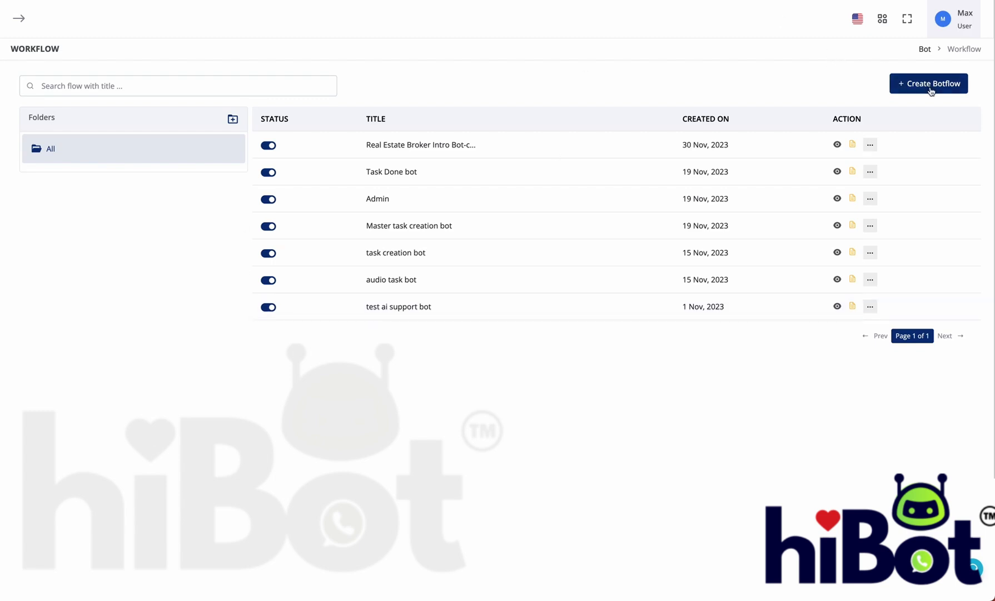
Step: Create a new bot workflow named 'flow test' with a WhatsApp Chat Bot Hot Keywords trigger
{"action": "left_click", "coordinate": [932, 90]}
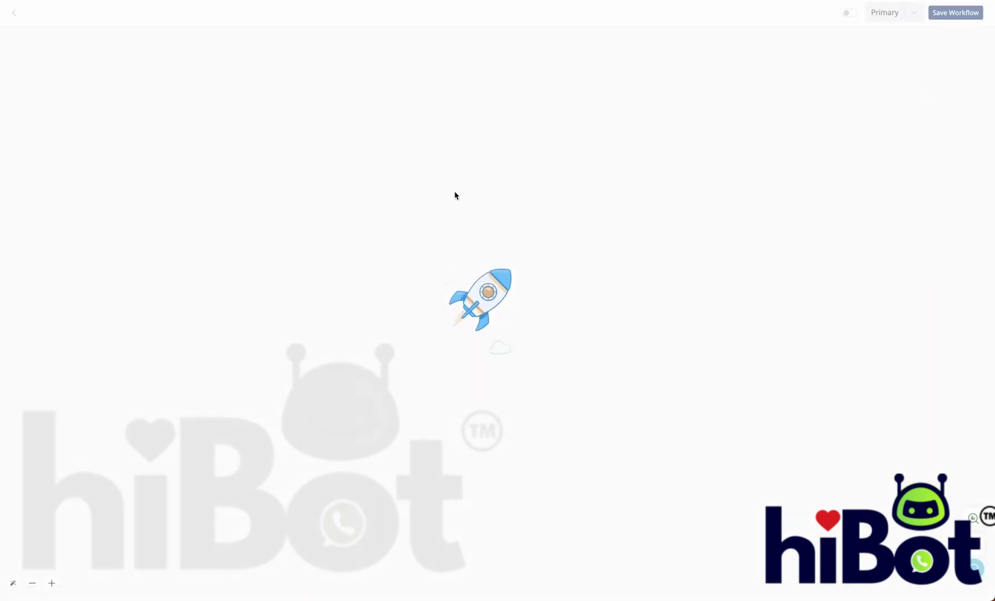
{"action": "left_click", "coordinate": [497, 300]}
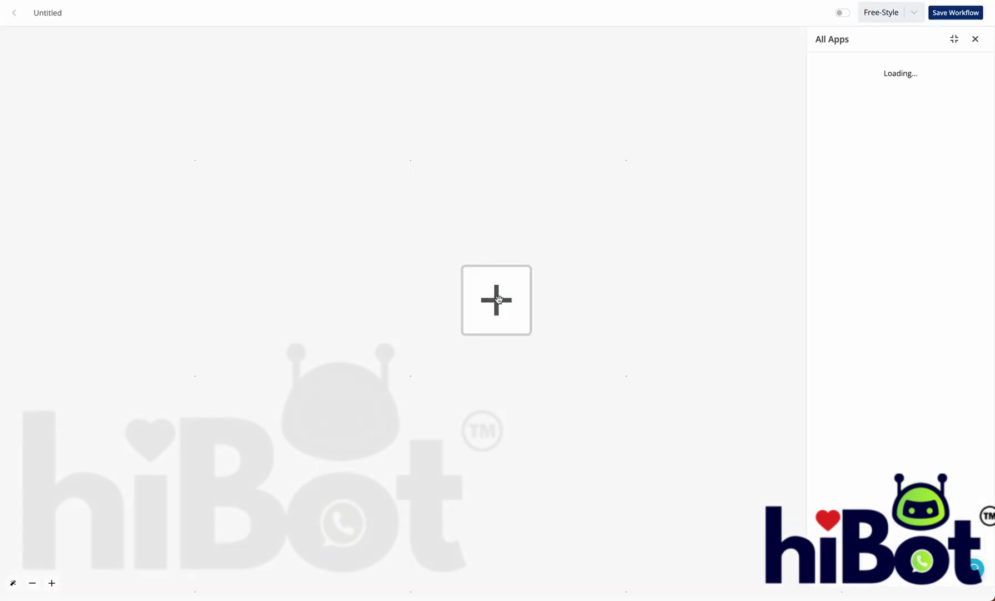
{"action": "double_click", "coordinate": [56, 14]}
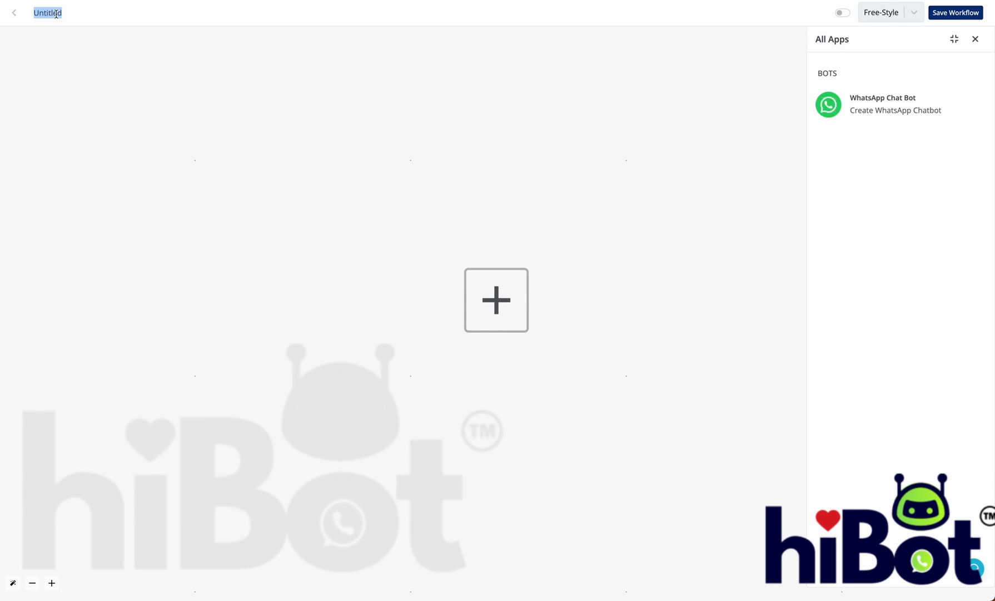
{"action": "type", "text": "flow test"}
{"action": "left_click", "coordinate": [907, 105]}
{"action": "left_click", "coordinate": [875, 178]}
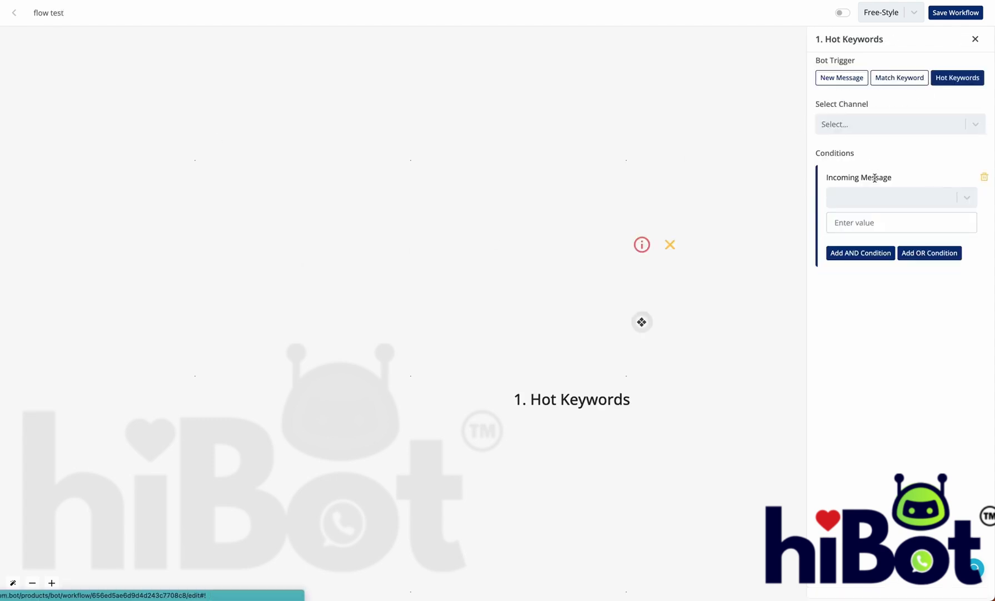
Step: Set the trigger to Channel #1 where message is 'flow test', save, and link a next action
{"action": "left_click", "coordinate": [887, 126]}
{"action": "left_click", "coordinate": [889, 126]}
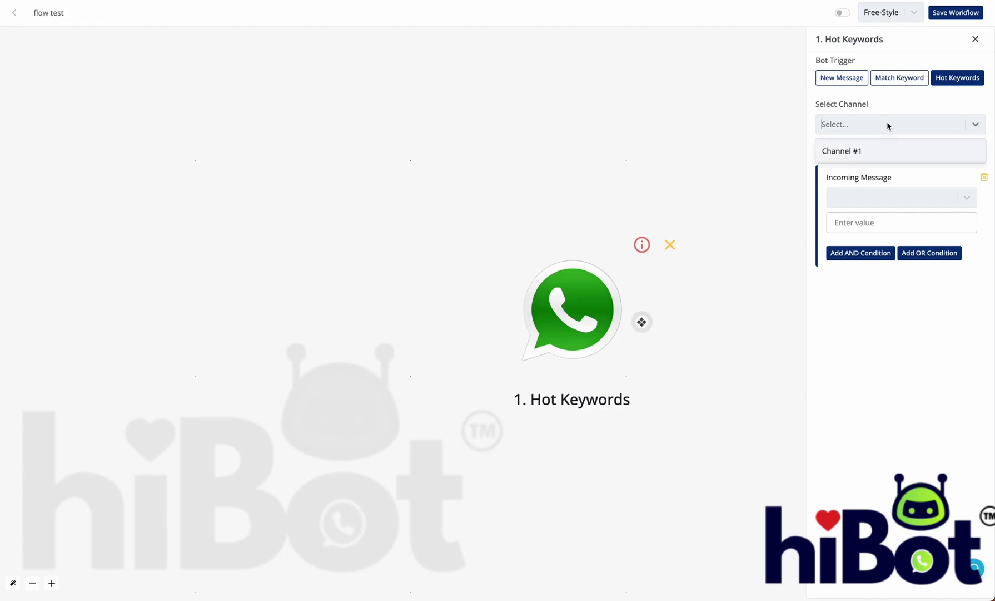
{"action": "left_click", "coordinate": [888, 152]}
{"action": "left_click", "coordinate": [884, 199]}
{"action": "left_click", "coordinate": [881, 239]}
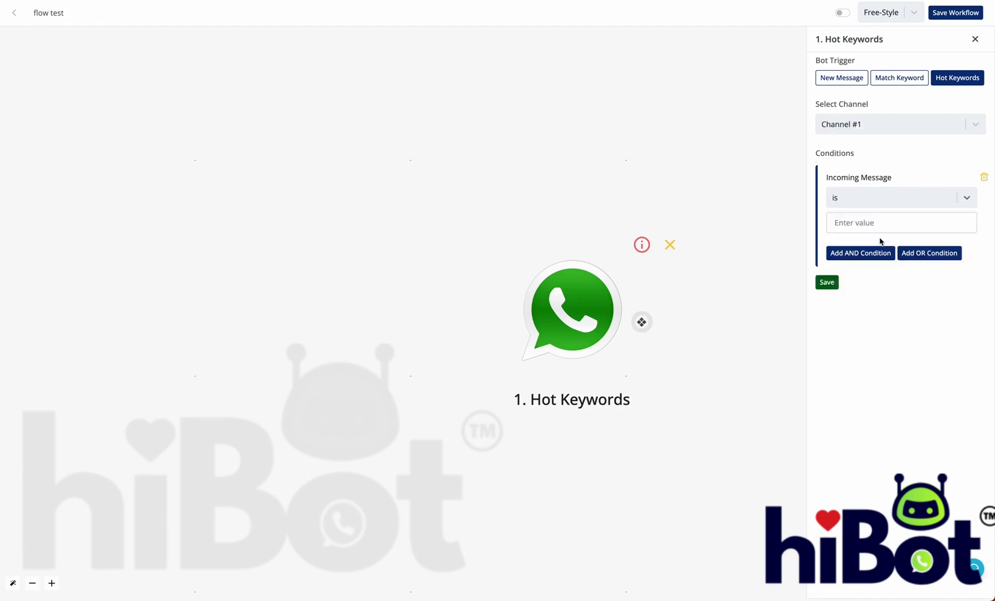
{"action": "left_click", "coordinate": [877, 223]}
{"action": "type", "text": "flow tes"}
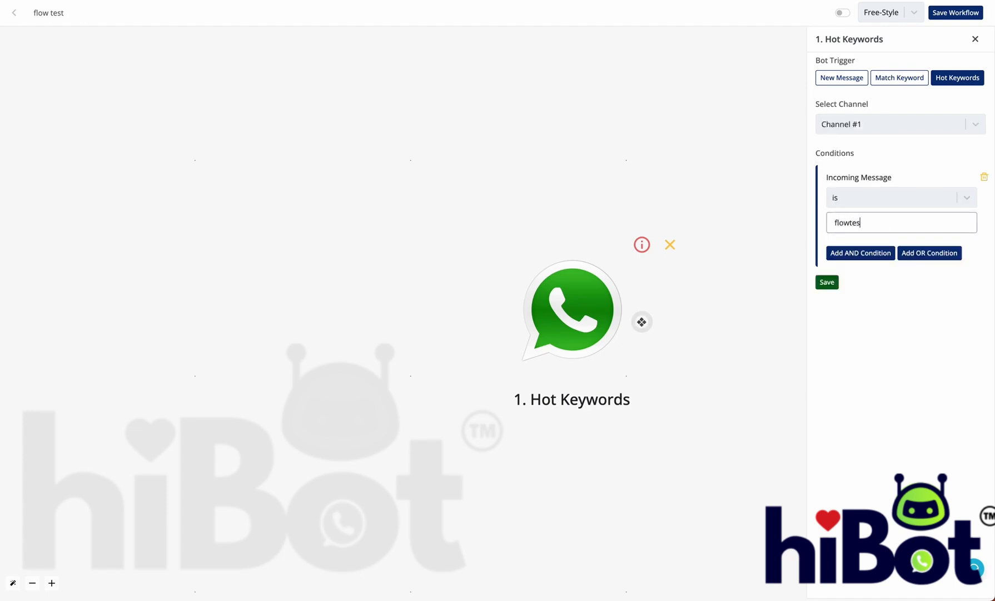
{"action": "type", "text": "t2"}
{"action": "left_click", "coordinate": [832, 283]}
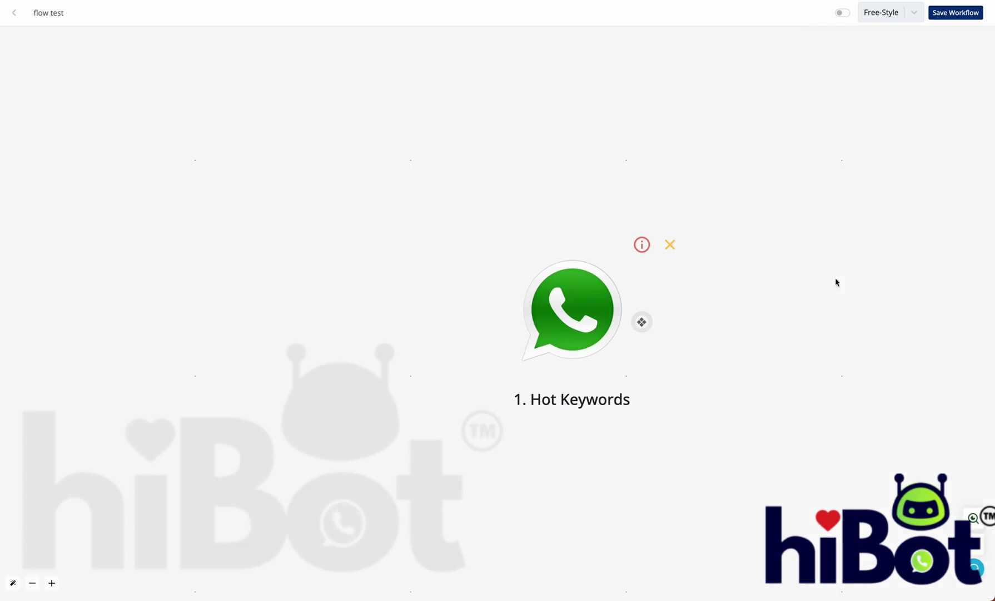
{"action": "left_click", "coordinate": [650, 324]}
{"action": "left_click", "coordinate": [472, 308]}
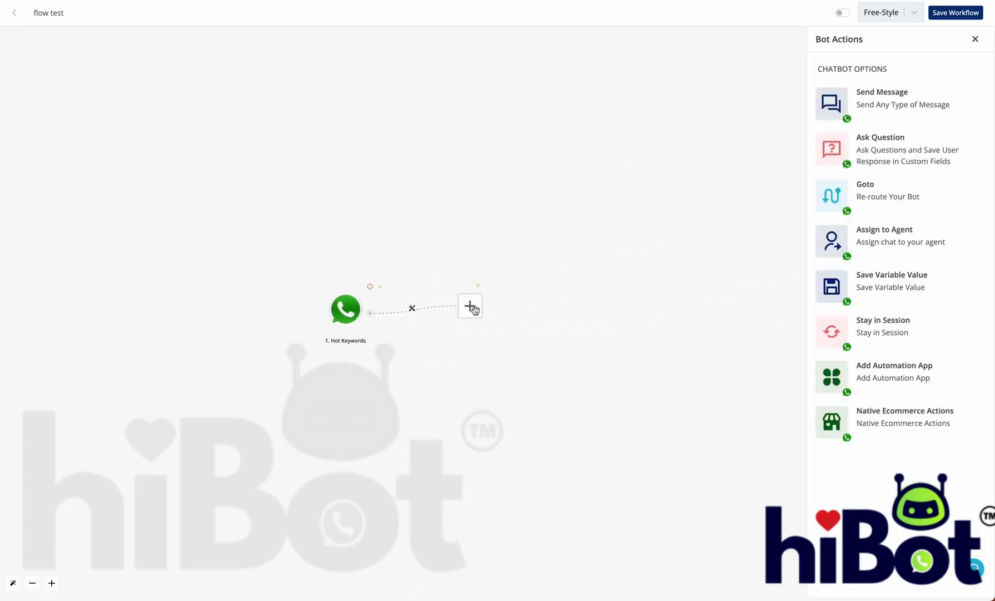
Step: Add an Ask Question step using the Interactive Flow question type
{"action": "left_click", "coordinate": [910, 151]}
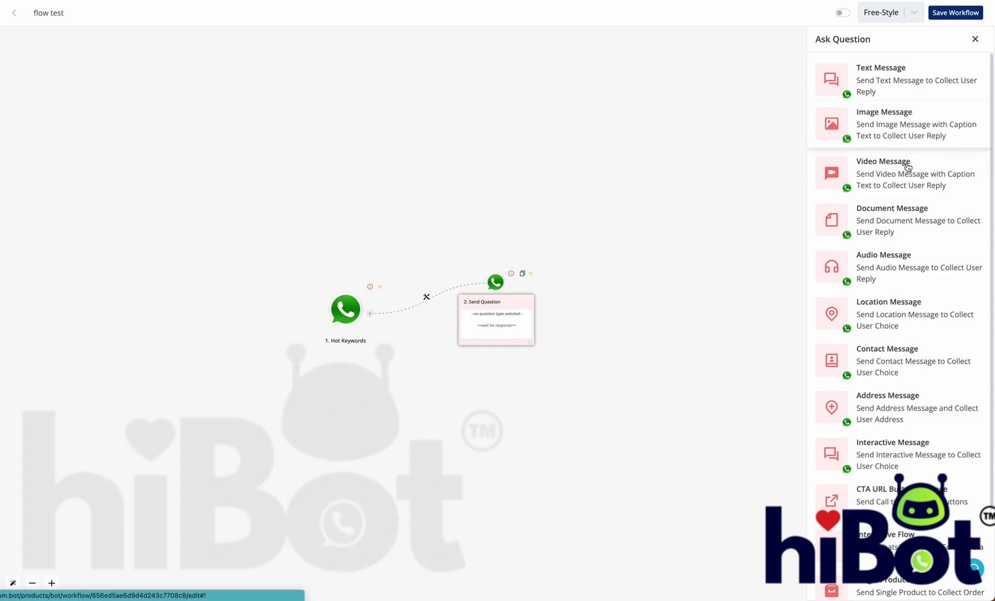
{"action": "scroll", "coordinate": [908, 345], "scroll_direction": "down", "scroll_amount": 2}
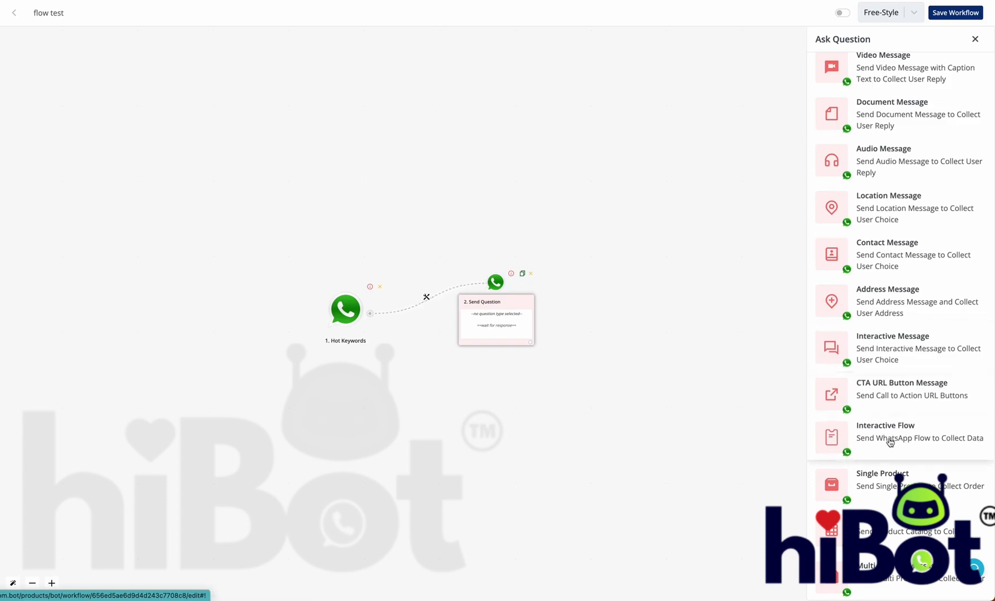
{"action": "left_click", "coordinate": [871, 439]}
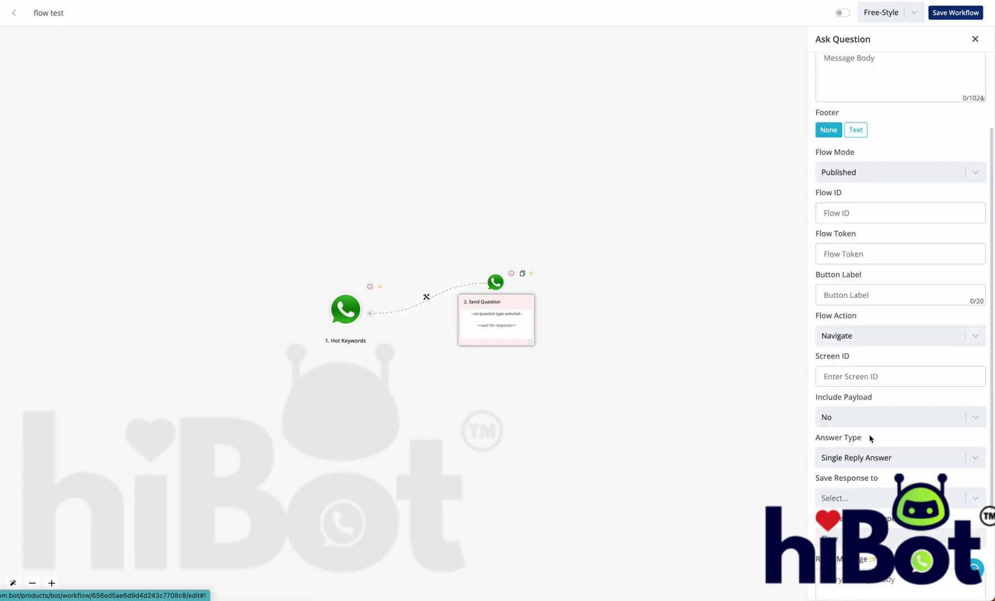
Step: Write the body 'Hey {{name}}, welcome to our quiz. Click below button to start'
{"action": "left_click", "coordinate": [875, 207]}
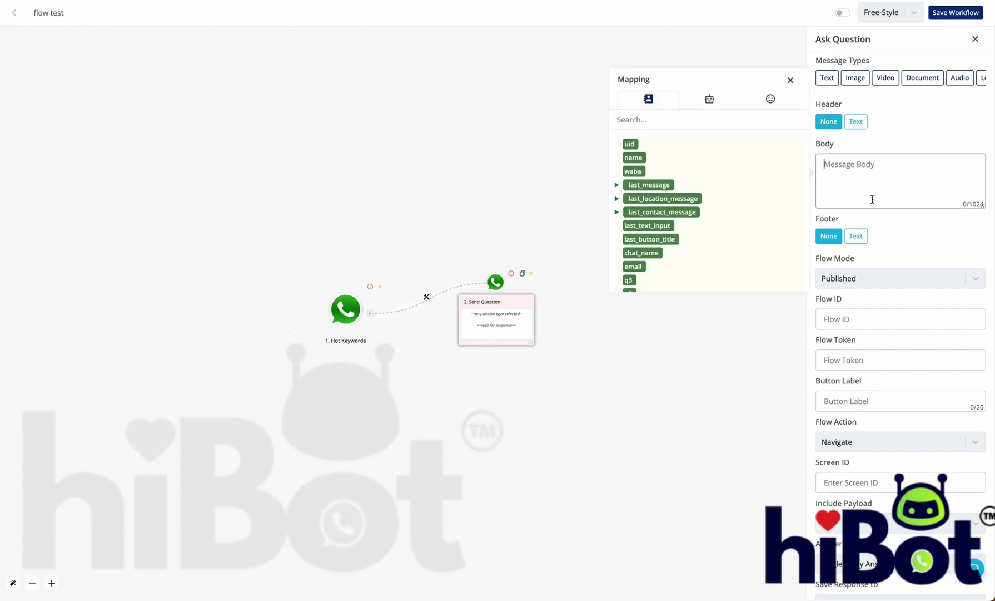
{"action": "type", "text": "Hey"}
{"action": "left_click", "coordinate": [641, 161]}
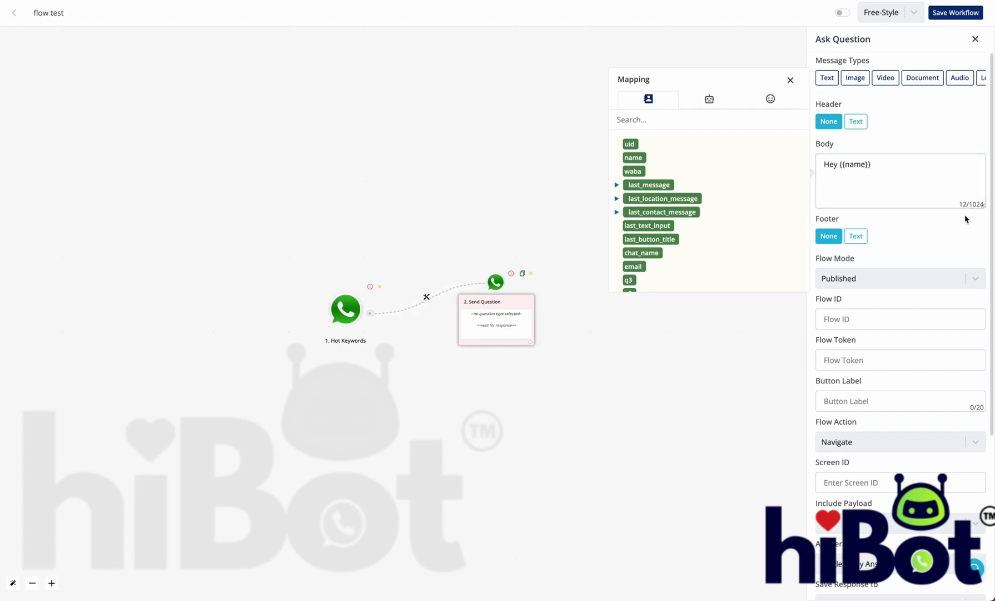
{"action": "left_click", "coordinate": [943, 183]}
{"action": "type", "text": ","}
{"action": "key", "text": "Return"}
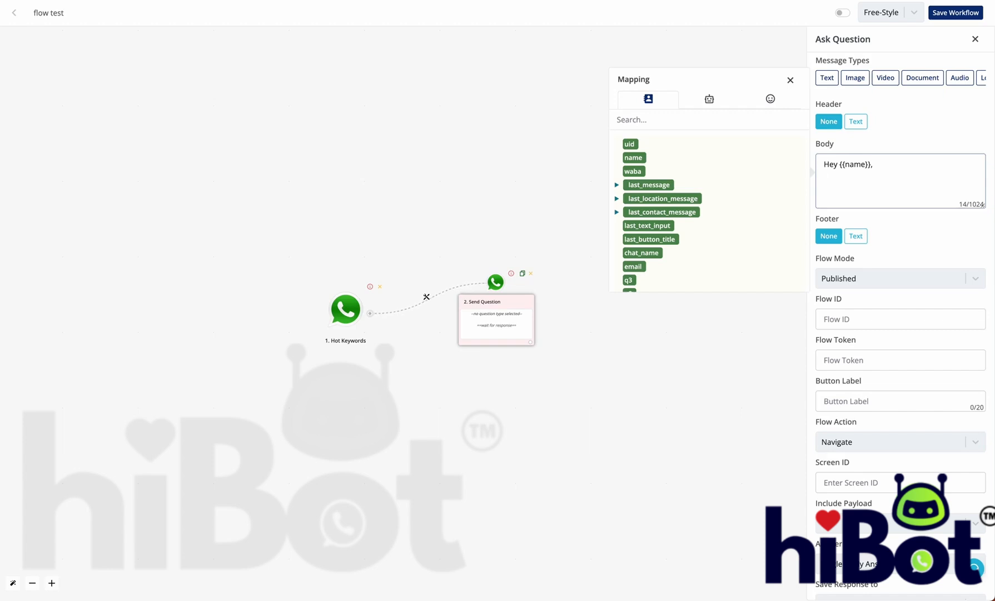
{"action": "type", "text": "wels"}
{"action": "key", "text": "BackSpace"}
{"action": "type", "text": "come to our quiz."}
{"action": "key", "text": "Return"}
{"action": "key", "text": "Return"}
{"action": "type", "text": "Click below button to start"}
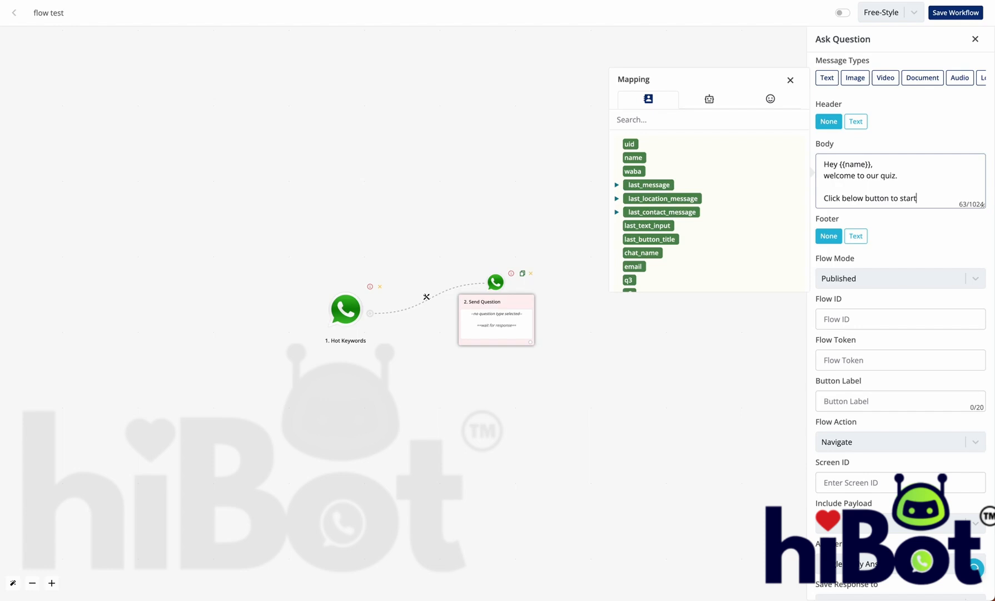
Step: Keep the flow mode set to Published
{"action": "scroll", "coordinate": [947, 232], "scroll_direction": "down", "scroll_amount": 1}
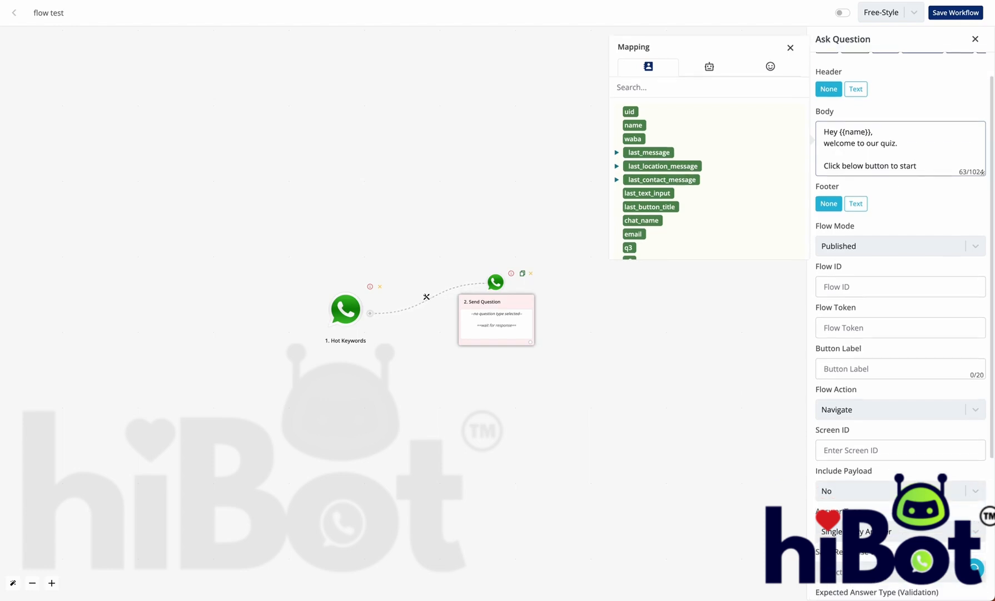
{"action": "left_click", "coordinate": [851, 239]}
{"action": "left_click", "coordinate": [857, 244]}
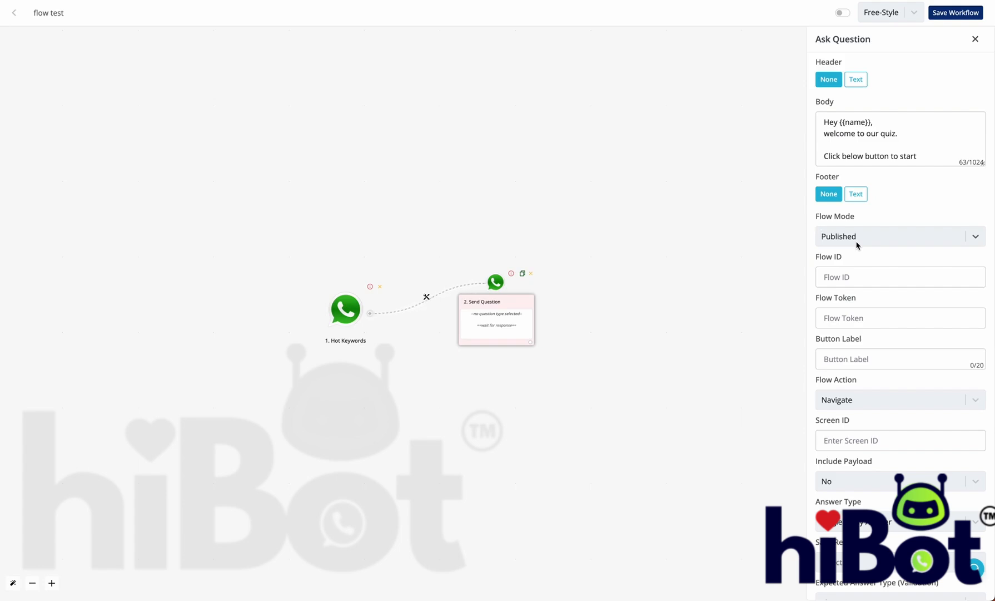
{"action": "left_click", "coordinate": [857, 244]}
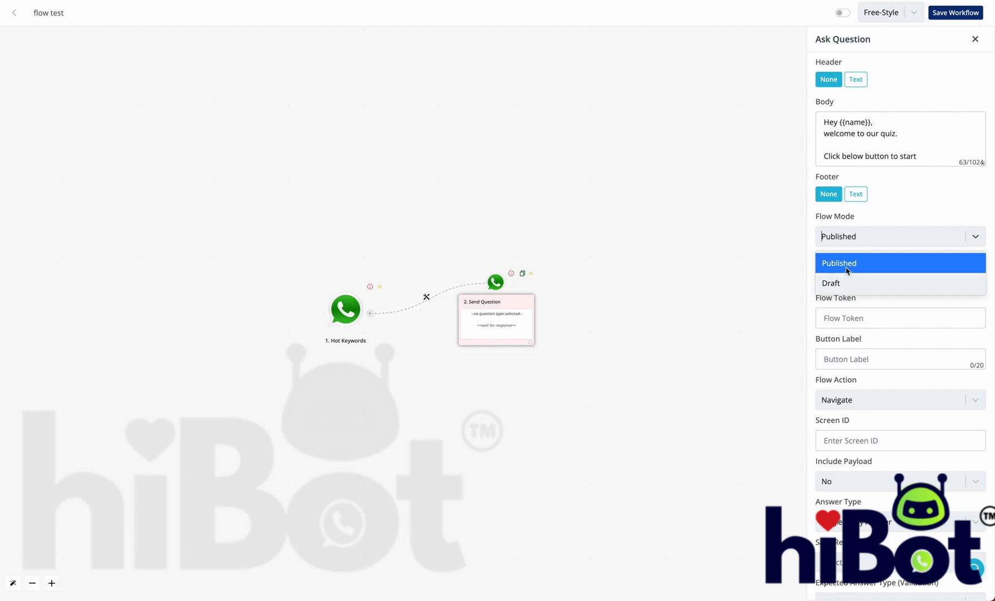
{"action": "left_click", "coordinate": [887, 210]}
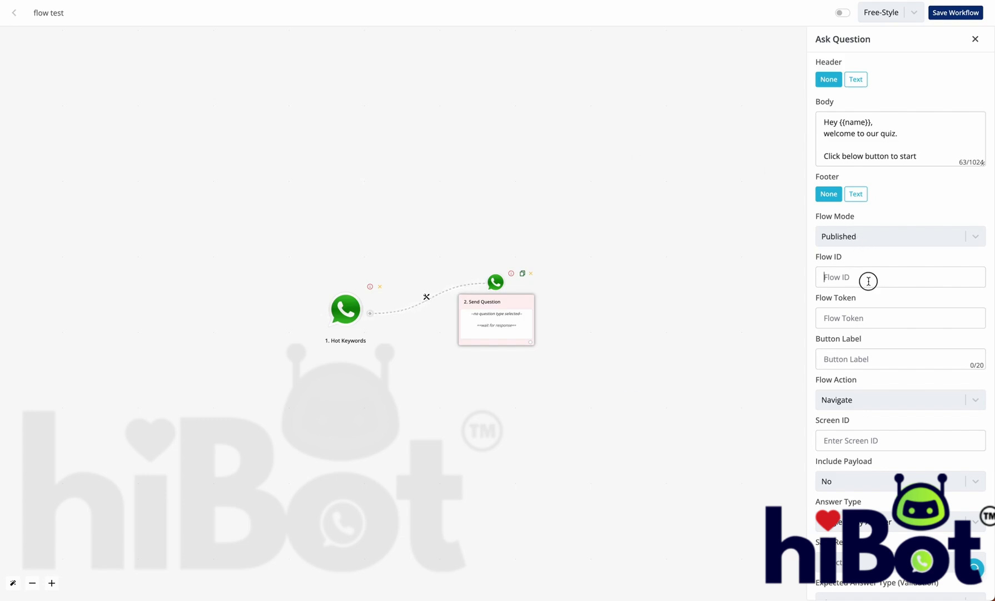
{"action": "left_click", "coordinate": [867, 280]}
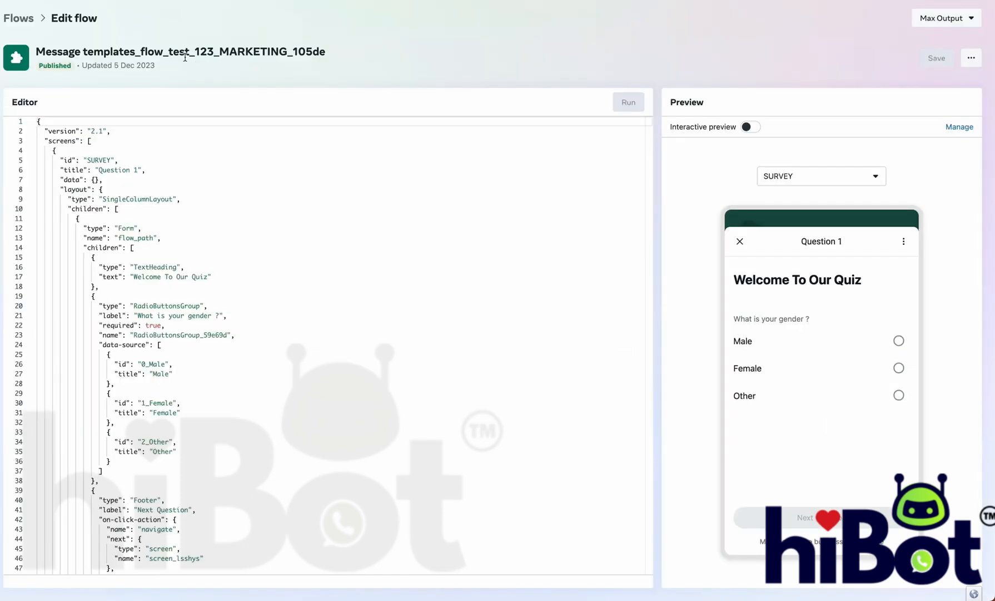
{"action": "key", "text": "alt+Left"}
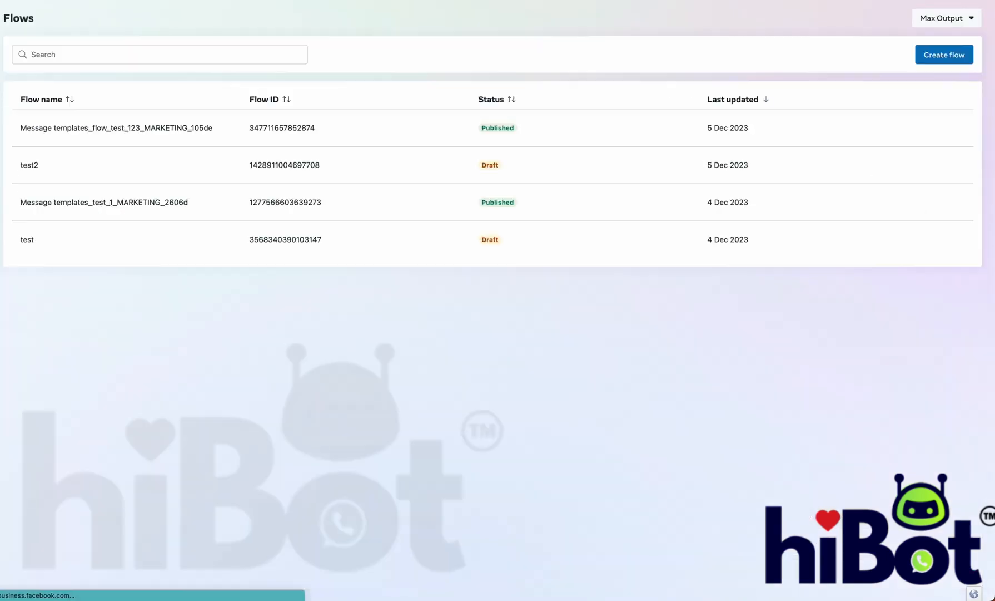
{"action": "left_click", "coordinate": [267, 130]}
{"action": "left_click_drag", "start_coordinate": [267, 130], "coordinate": [325, 129]}
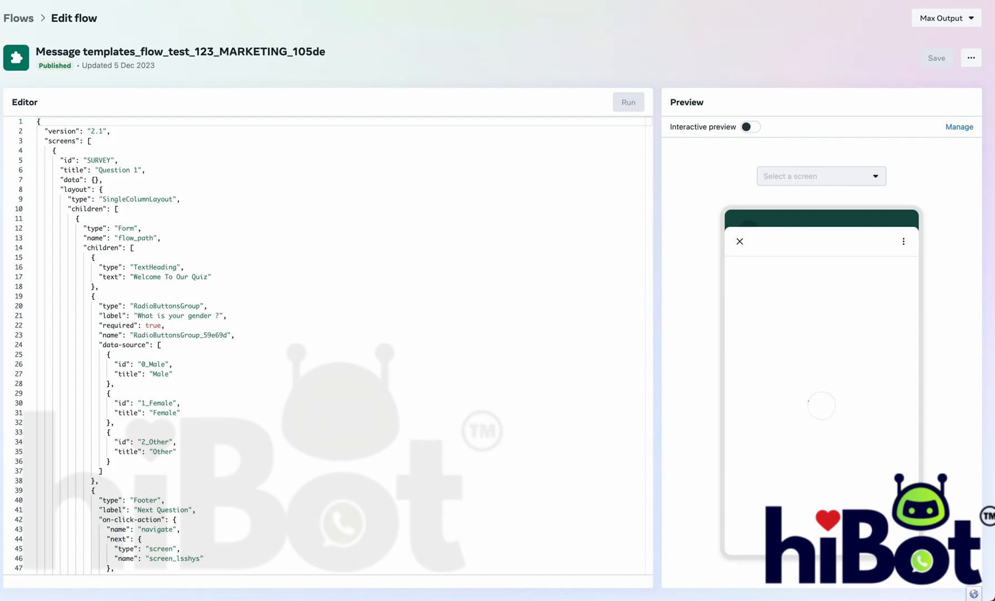
{"action": "key", "text": "ctrl+Tab"}
{"action": "key", "text": "super+v"}
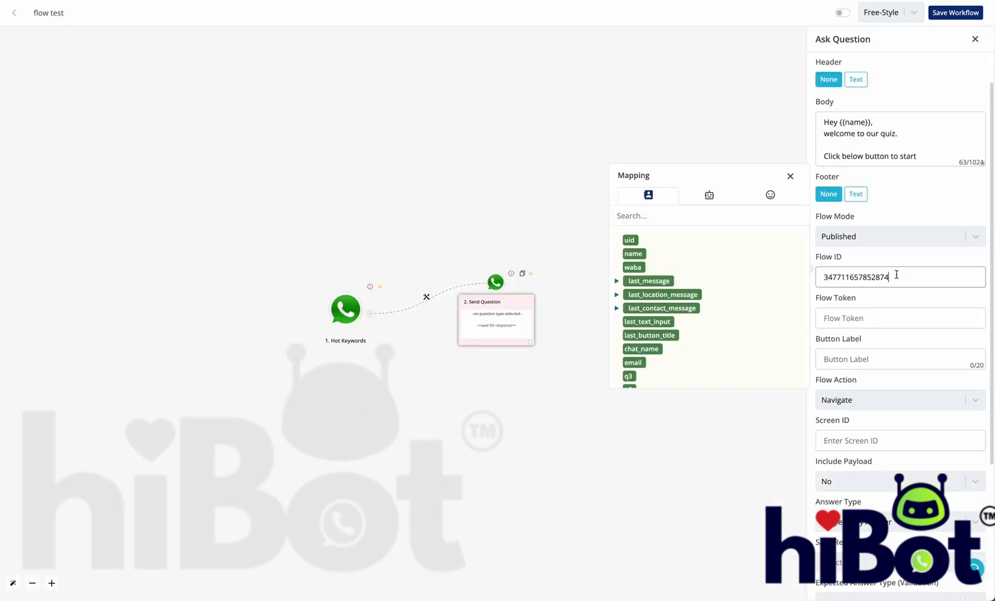
Step: Set the Flow Token to {{waba}} and the button label to 'Start Quiz'
{"action": "left_click", "coordinate": [888, 315]}
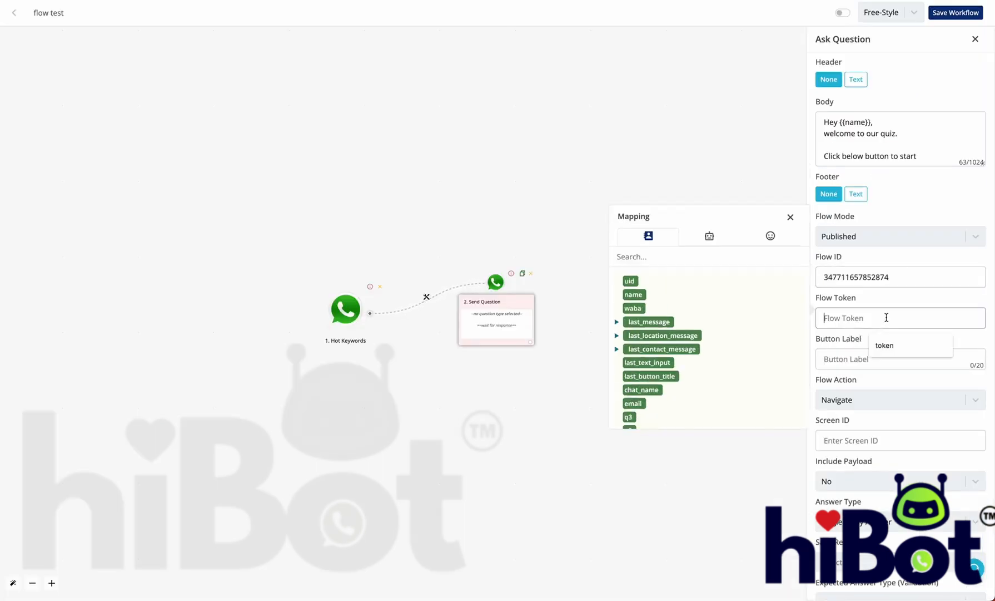
{"action": "left_click", "coordinate": [634, 309]}
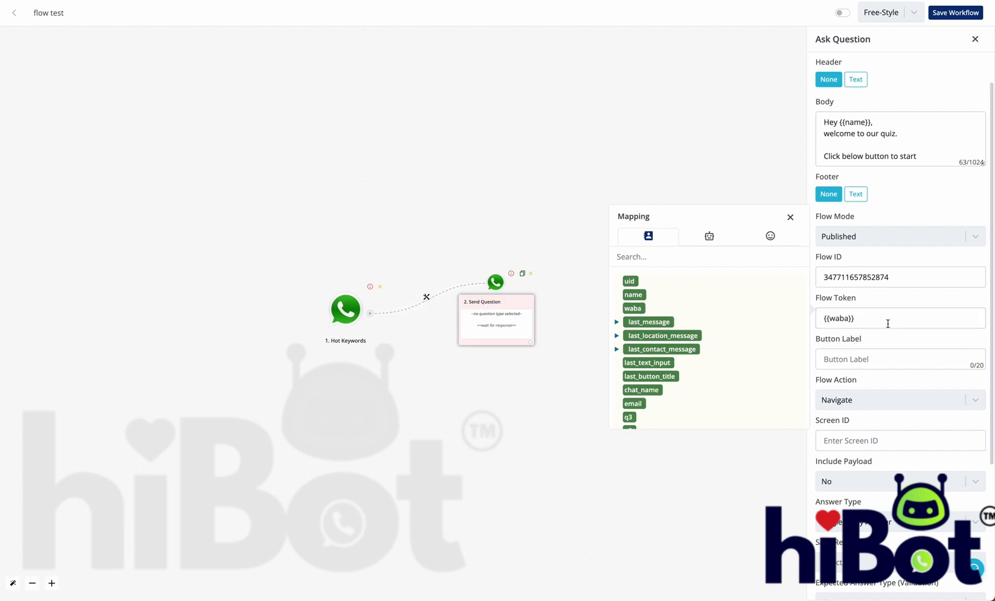
{"action": "left_click_drag", "start_coordinate": [887, 320], "coordinate": [814, 321]}
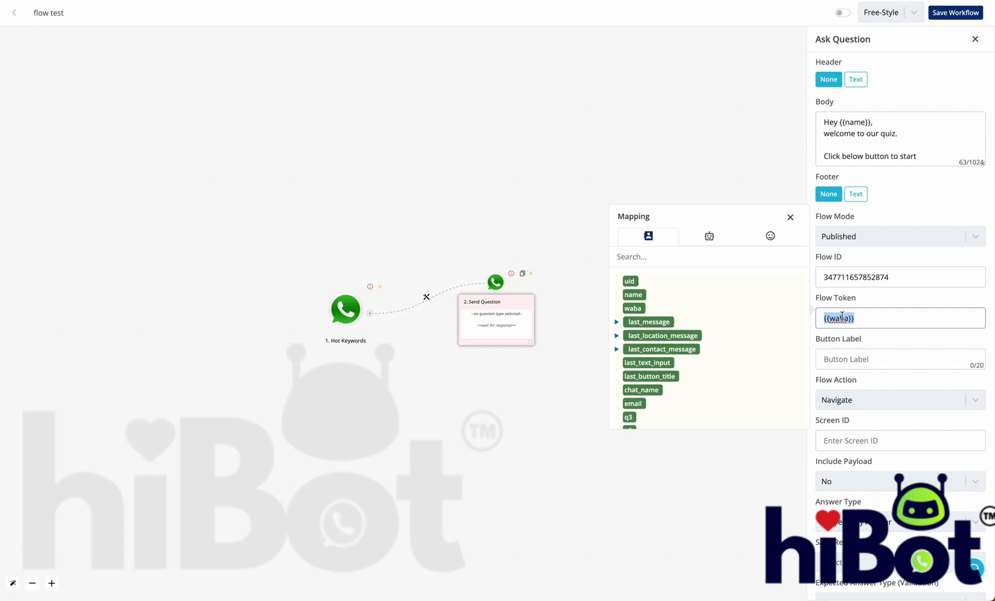
{"action": "left_click", "coordinate": [855, 360]}
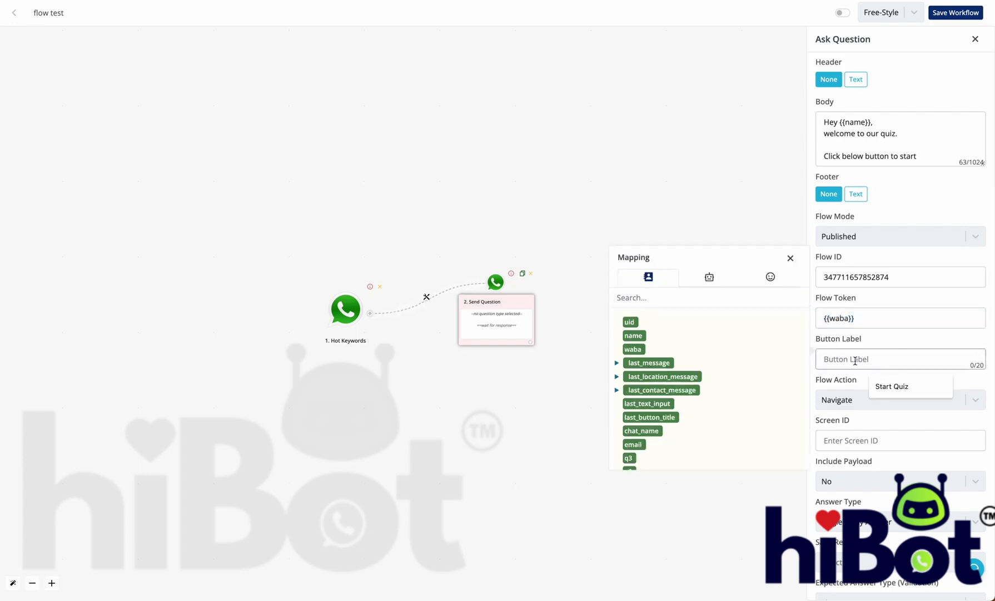
{"action": "type", "text": "Start Quiz"}
Step: Try Data Exchange as the flow action, then set it back to Navigate
{"action": "scroll", "coordinate": [865, 356], "scroll_direction": "down", "scroll_amount": 3}
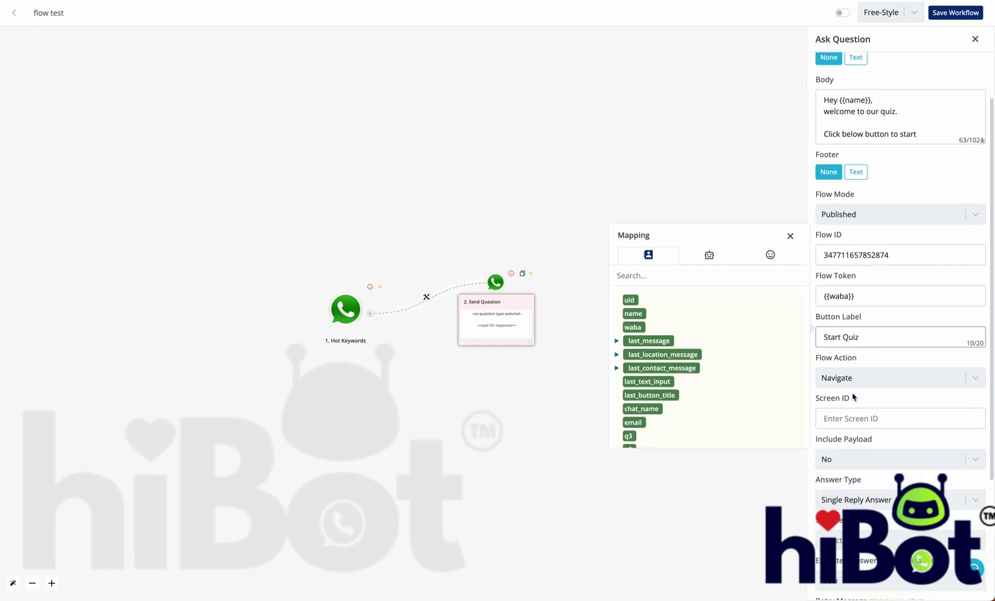
{"action": "left_click", "coordinate": [870, 303]}
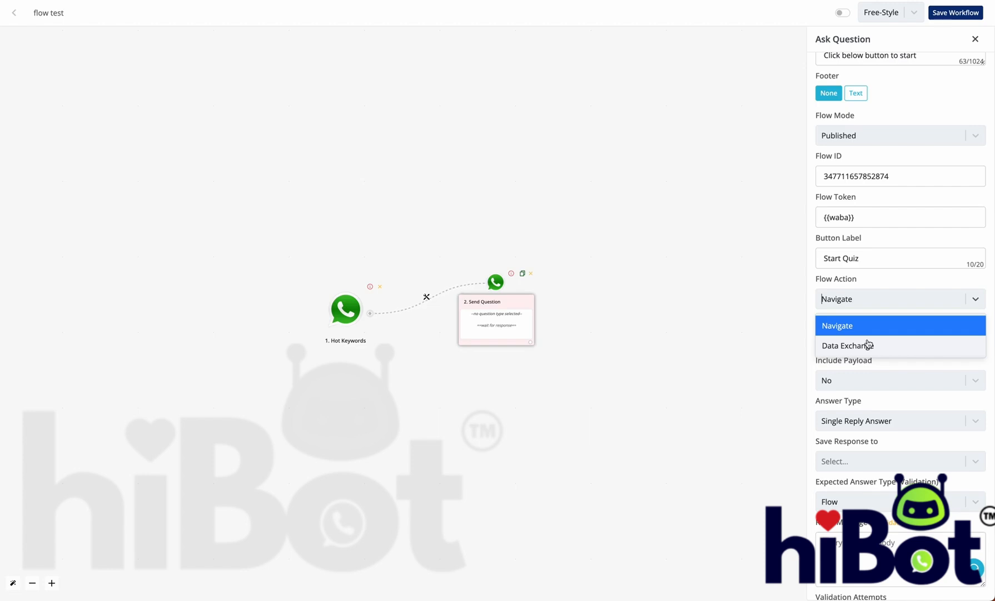
{"action": "left_click", "coordinate": [867, 344]}
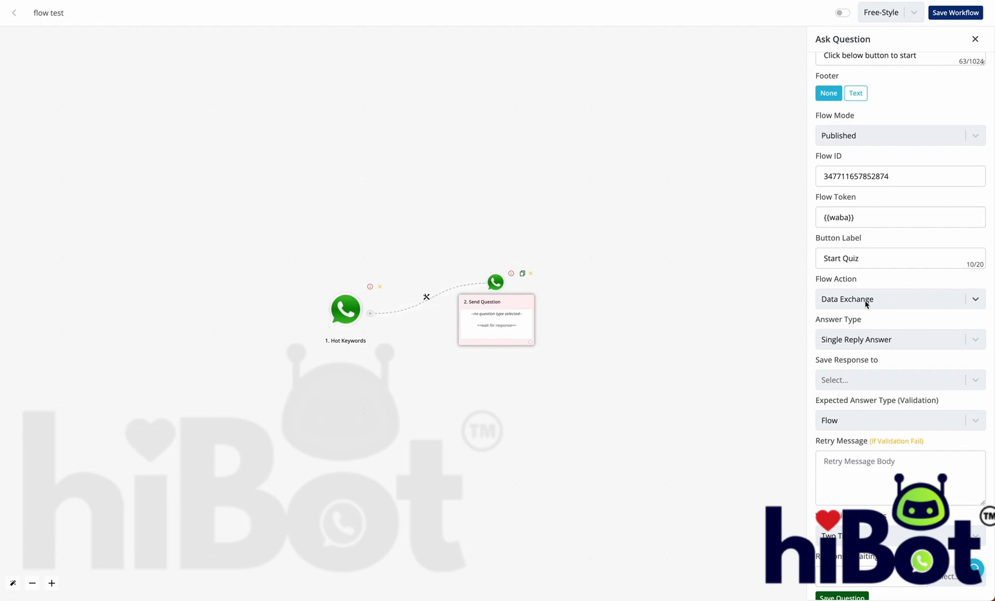
{"action": "left_click", "coordinate": [866, 303]}
{"action": "left_click", "coordinate": [866, 326]}
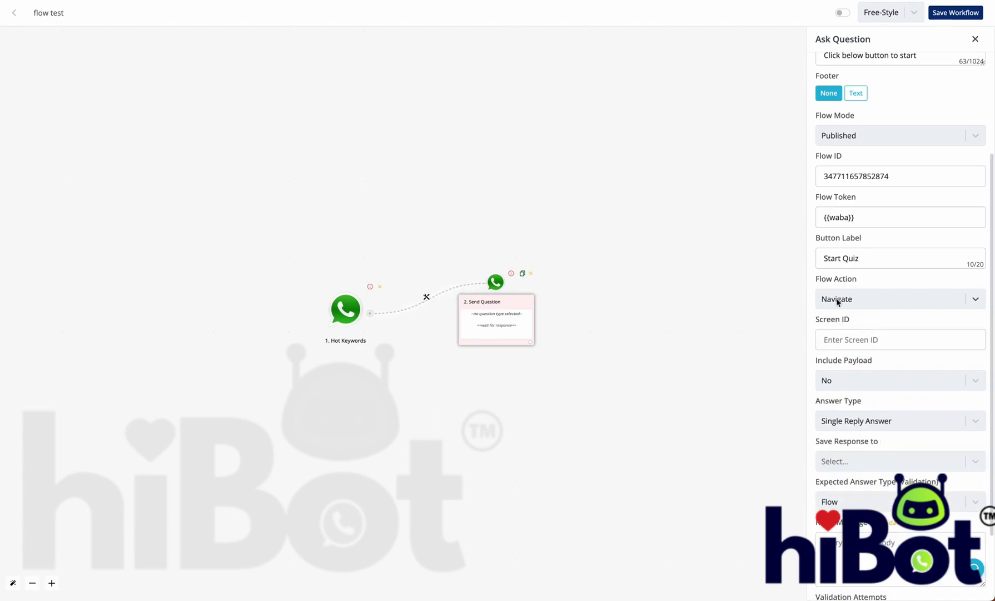
{"action": "scroll", "coordinate": [838, 302], "scroll_direction": "down", "scroll_amount": 2}
{"action": "left_click", "coordinate": [842, 249]}
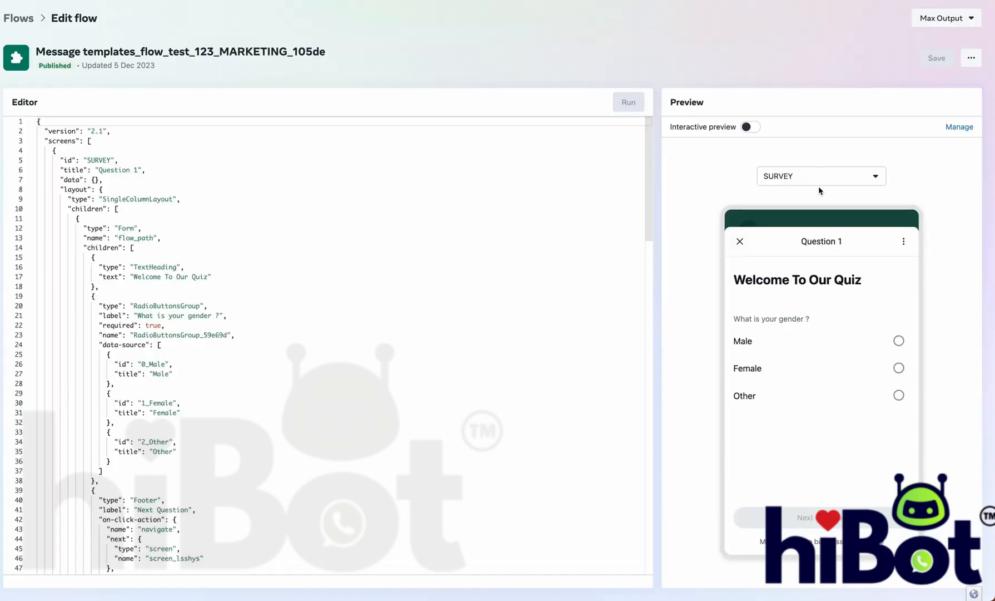
Step: Preview screen_hqyqro, screen_lsshys, then SURVEY, confirming SURVEY is the first screen ID
{"action": "left_click", "coordinate": [818, 181]}
{"action": "left_click", "coordinate": [816, 238]}
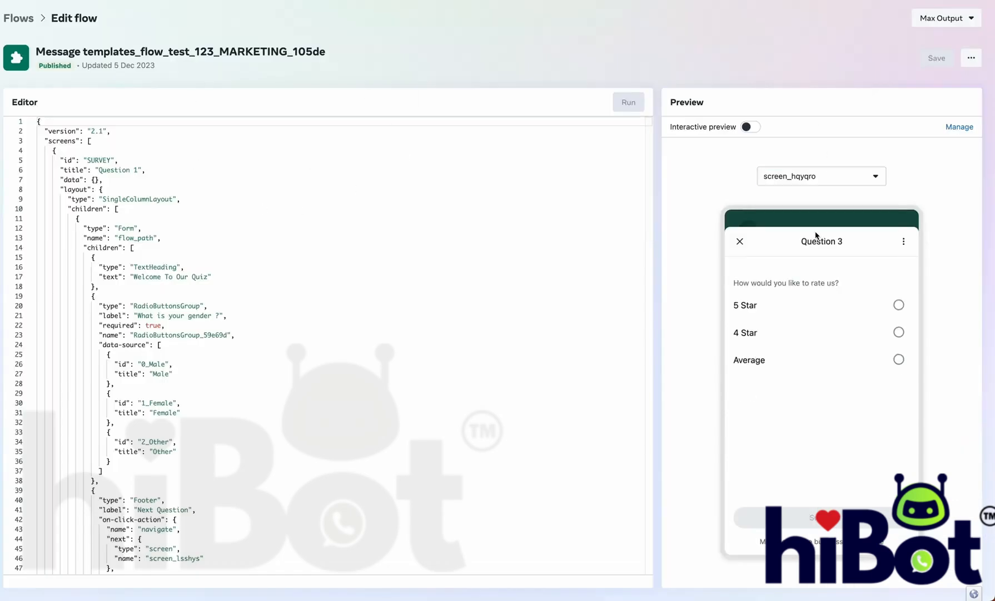
{"action": "left_click", "coordinate": [816, 174]}
{"action": "left_click", "coordinate": [816, 220]}
{"action": "left_click", "coordinate": [816, 181]}
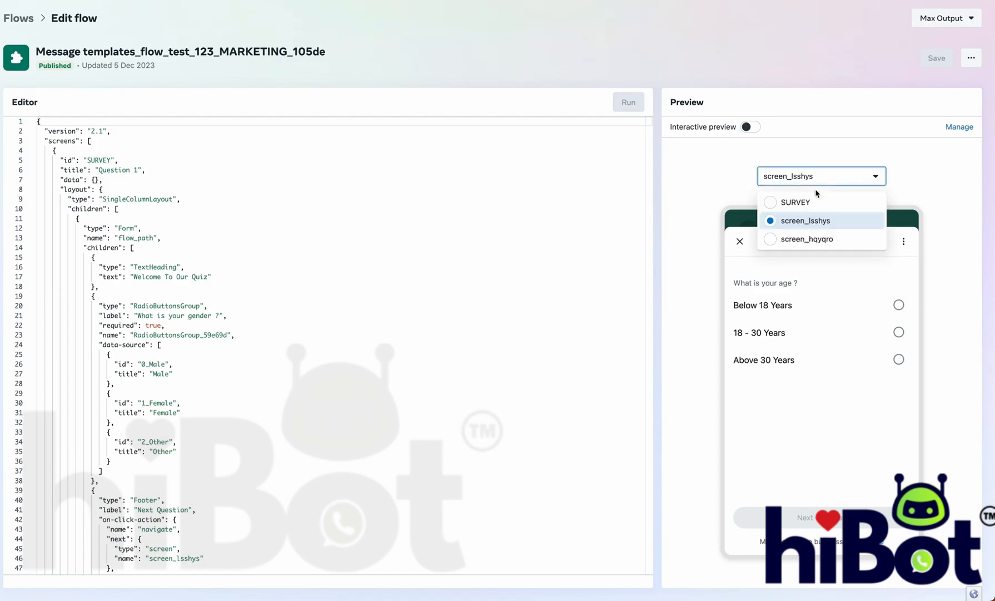
{"action": "left_click", "coordinate": [815, 203]}
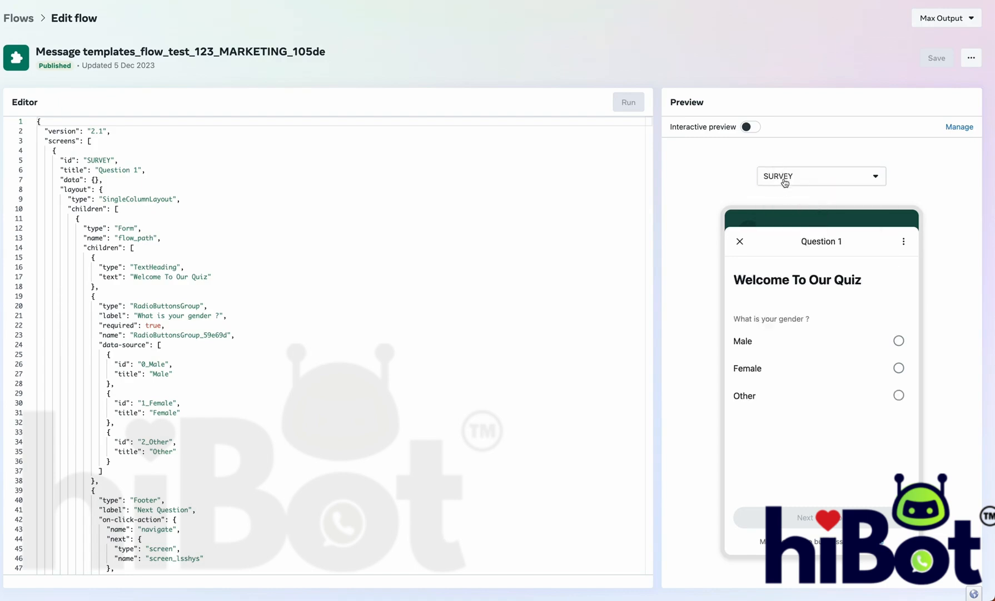
{"action": "left_click", "coordinate": [784, 181]}
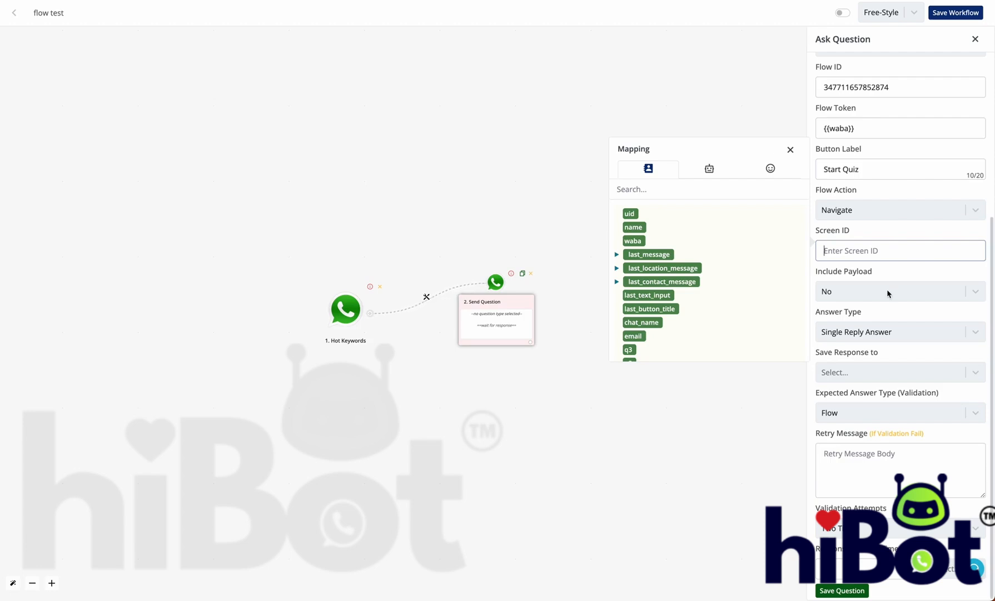
Step: Set Send Question to open screen SURVEY with payload No, saving Flow-type replies to flow response
{"action": "type", "text": "SU"}
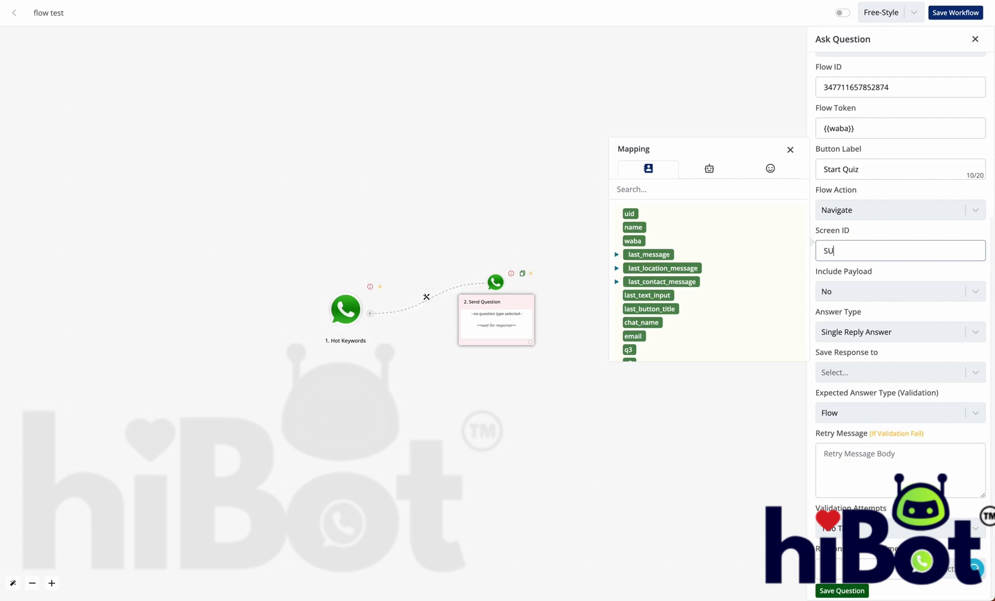
{"action": "type", "text": "RVEY"}
{"action": "left_click_drag", "start_coordinate": [871, 251], "coordinate": [818, 250]}
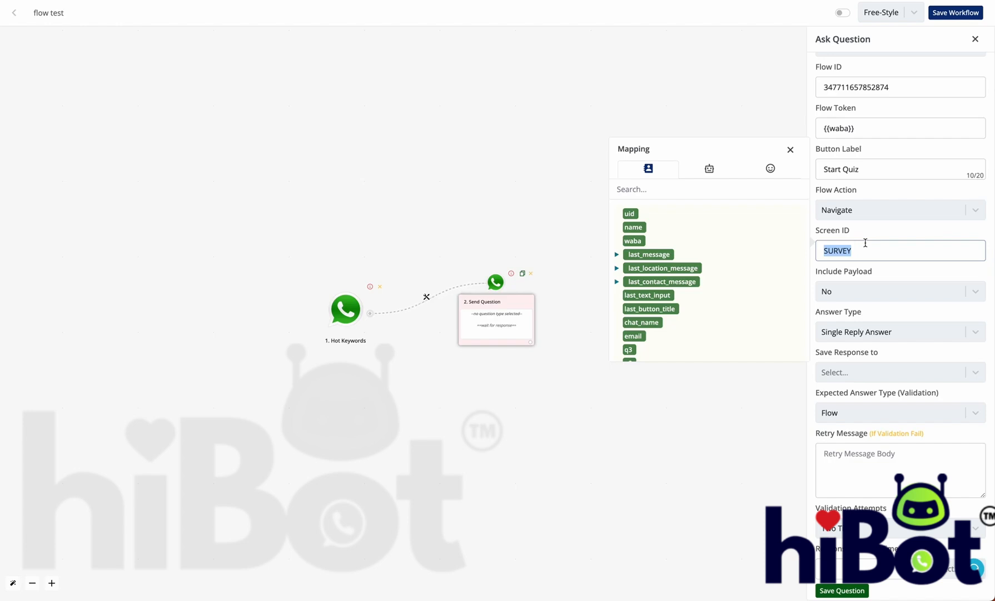
{"action": "left_click", "coordinate": [864, 290]}
{"action": "left_click", "coordinate": [864, 291]}
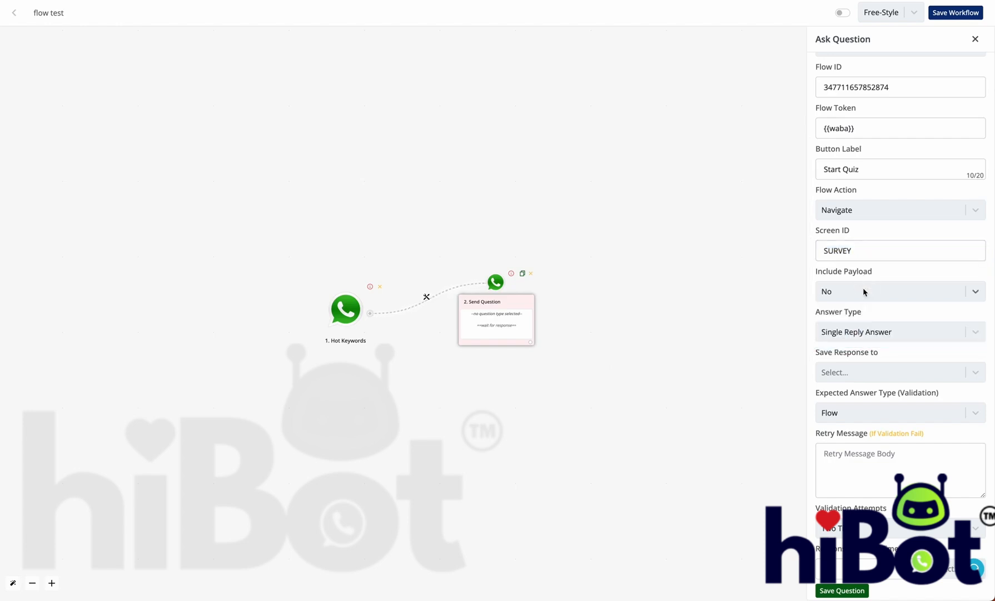
{"action": "left_click", "coordinate": [847, 373]}
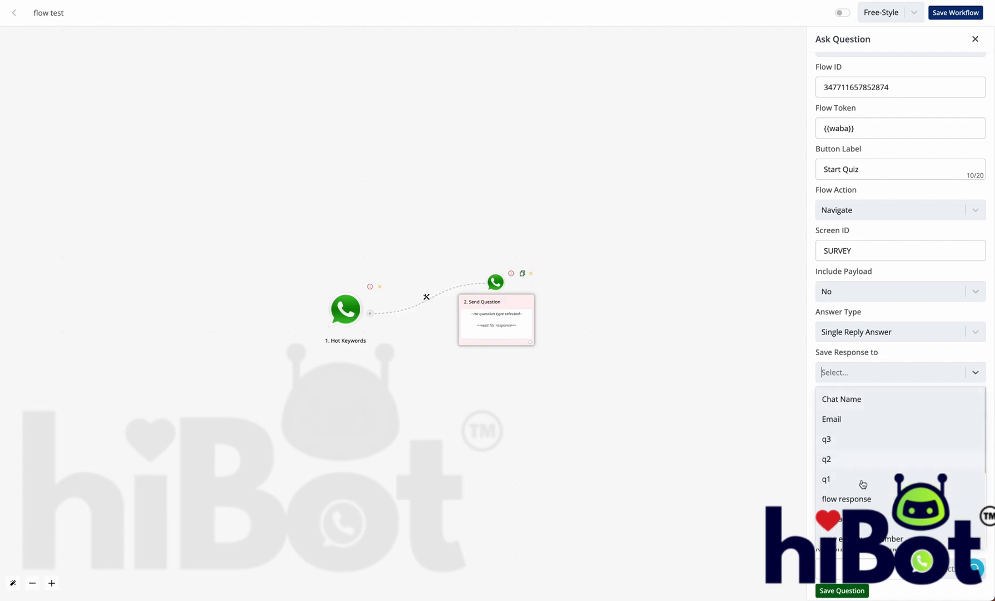
{"action": "left_click", "coordinate": [863, 500]}
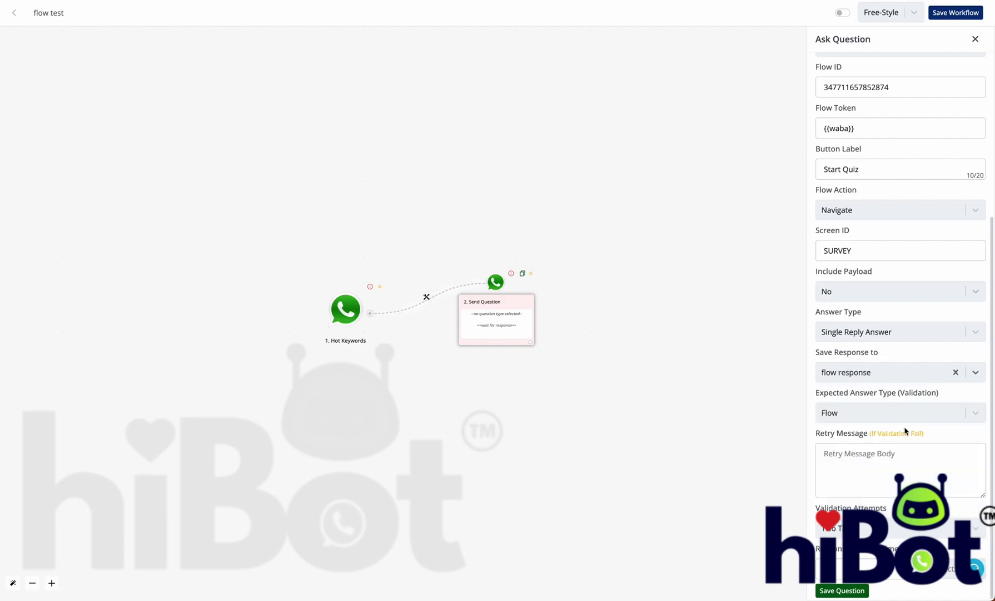
{"action": "left_click", "coordinate": [850, 412]}
{"action": "left_click", "coordinate": [850, 412]}
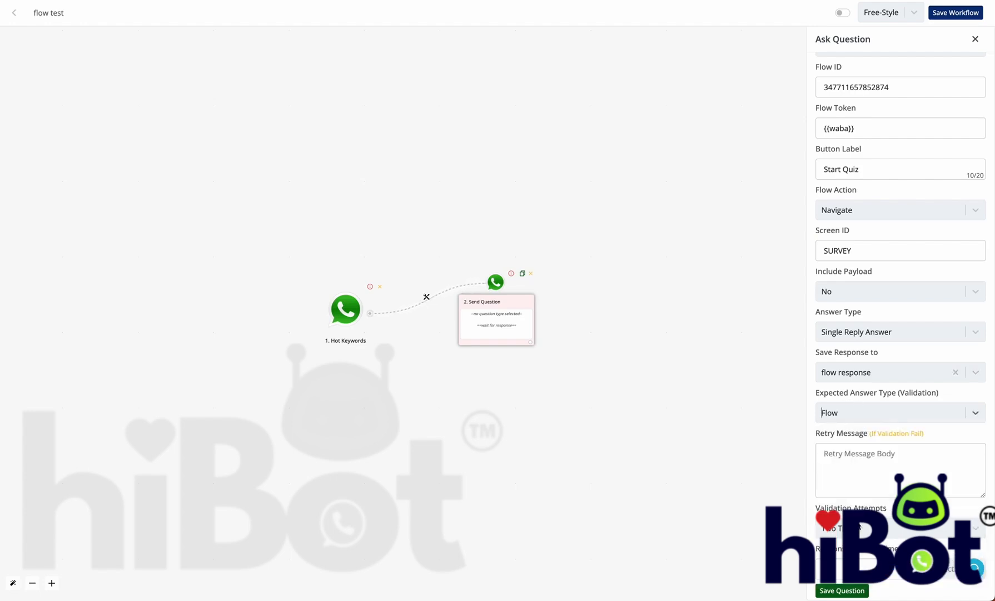
{"action": "left_click", "coordinate": [854, 589]}
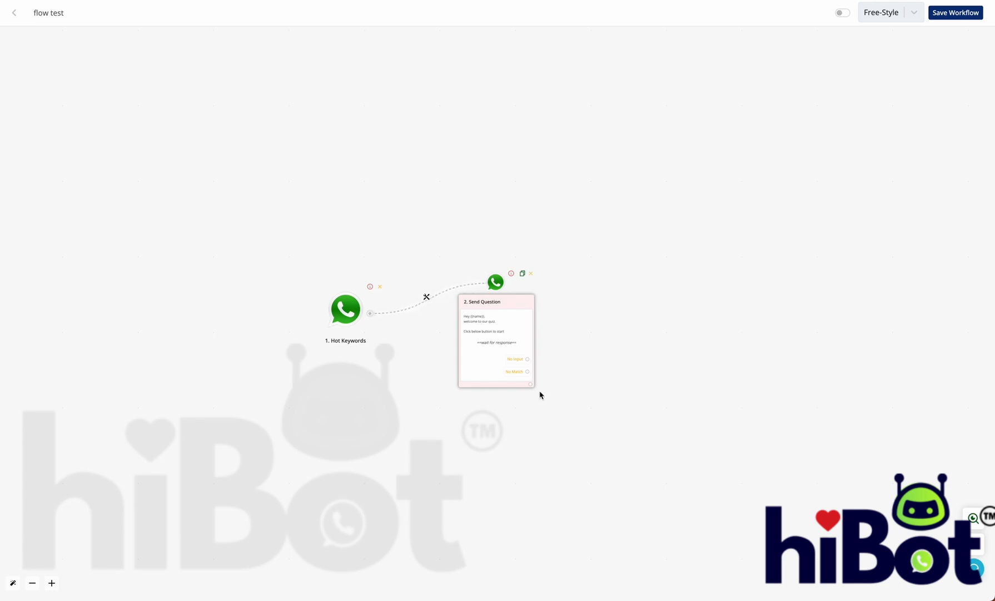
Step: Save and activate the flow test workflow, then review and close the Send Question settings
{"action": "left_click", "coordinate": [965, 12]}
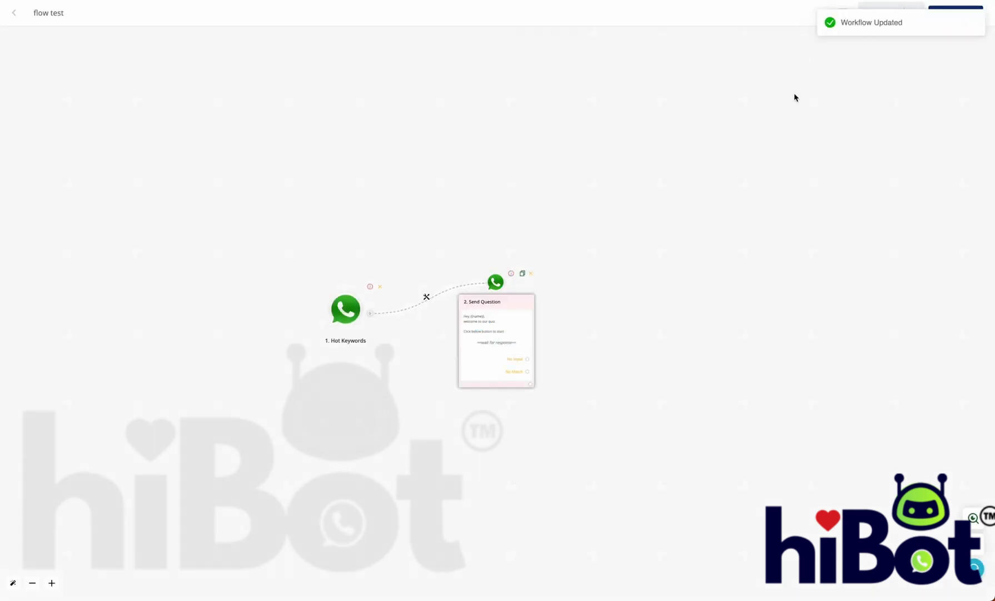
{"action": "left_click", "coordinate": [842, 13]}
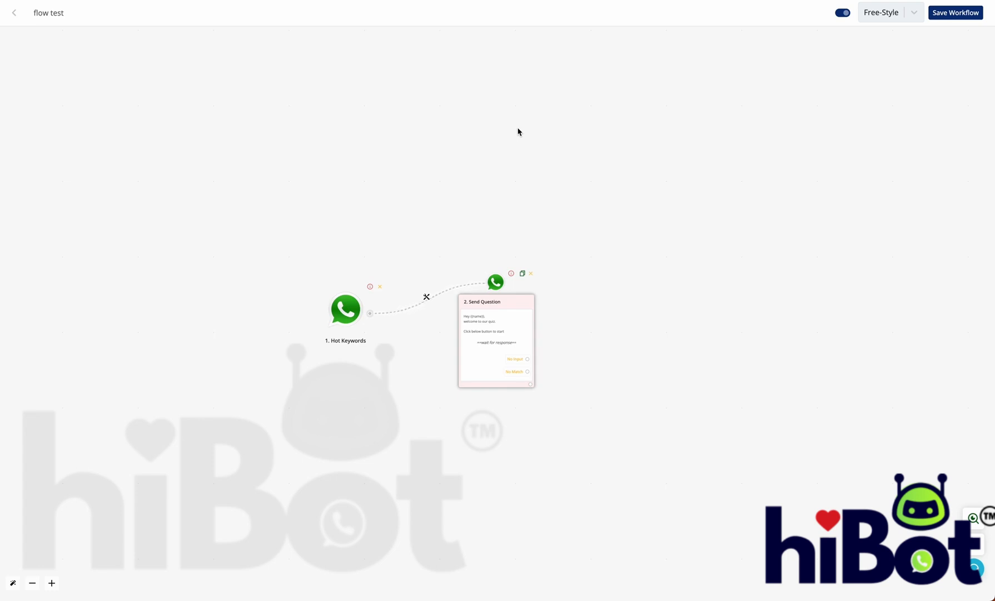
{"action": "left_click", "coordinate": [501, 326]}
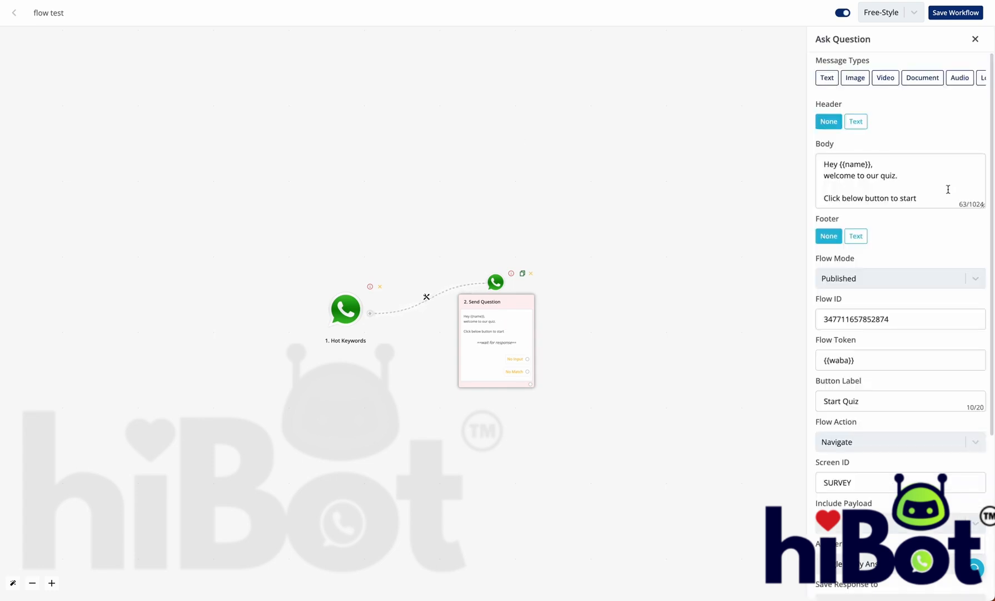
{"action": "scroll", "coordinate": [948, 349], "scroll_direction": "down", "scroll_amount": 4}
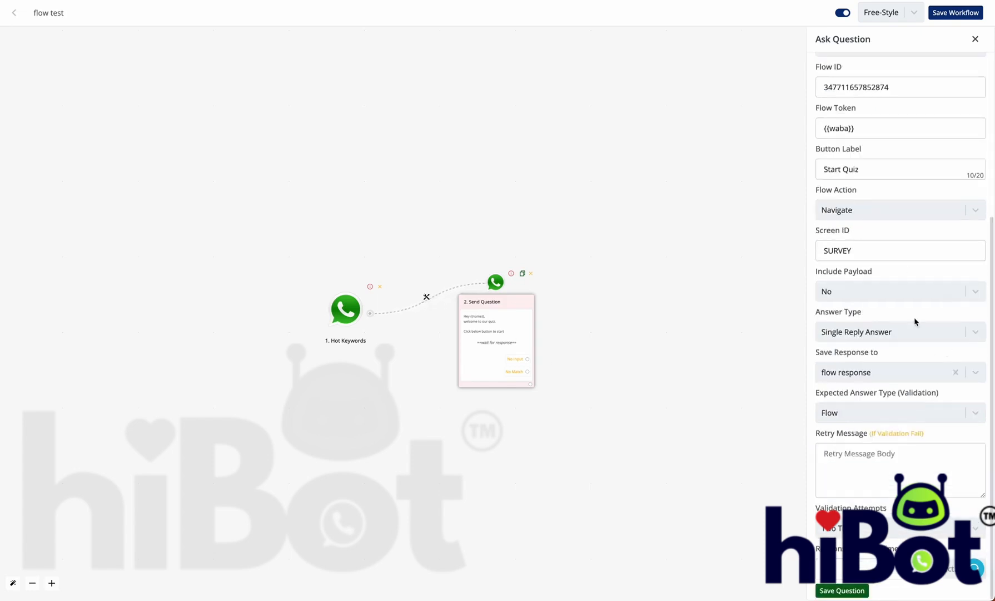
{"action": "scroll", "coordinate": [917, 242], "scroll_direction": "up", "scroll_amount": 4}
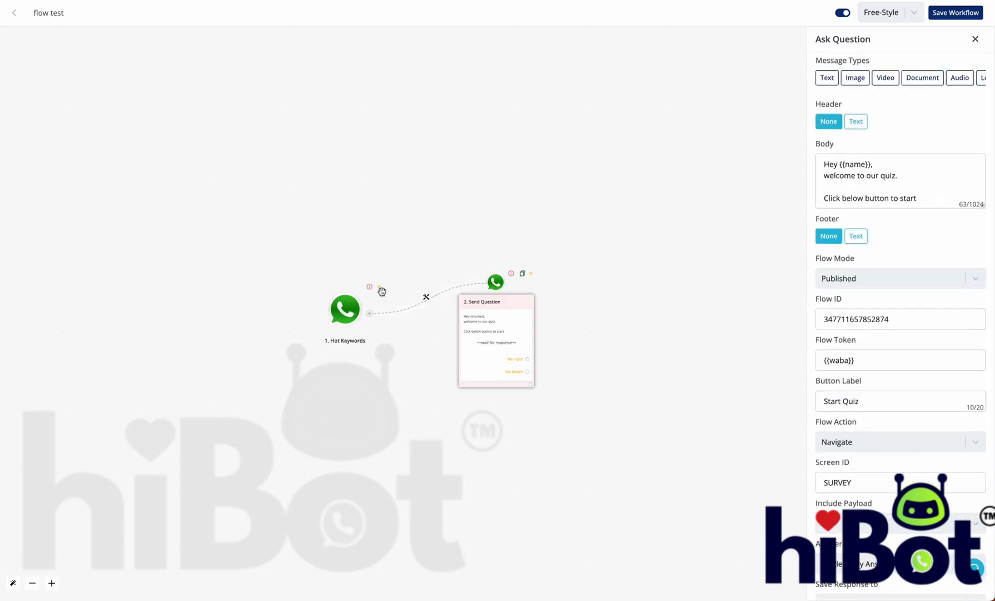
{"action": "left_click", "coordinate": [975, 39]}
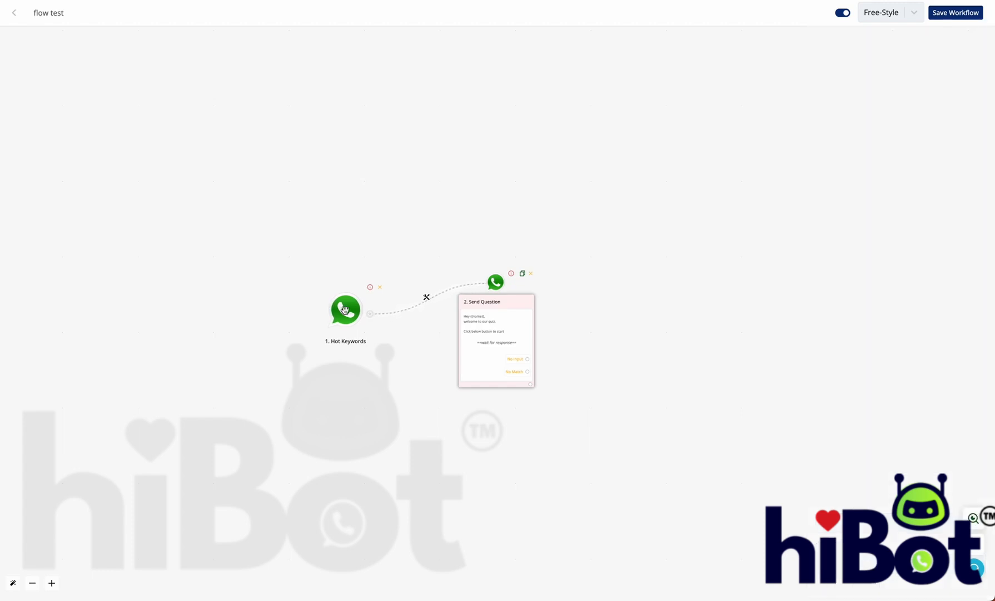
Step: Open the Hot Keywords trigger's settings
{"action": "left_click", "coordinate": [345, 310]}
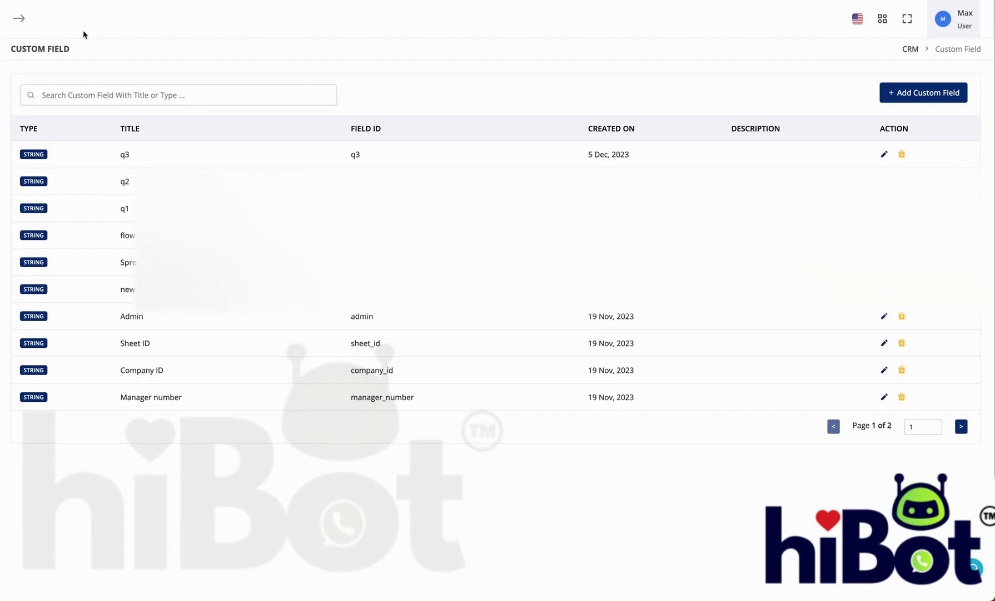
Step: View the second contact's Custom Details and select the JSON stored in flow response
{"action": "left_click", "coordinate": [19, 138]}
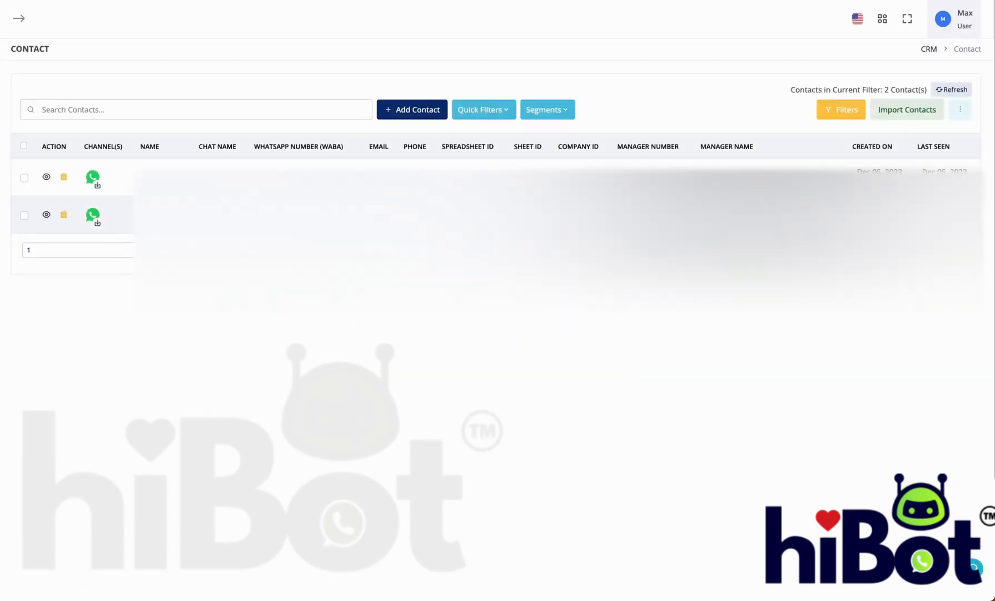
{"action": "left_click", "coordinate": [48, 215]}
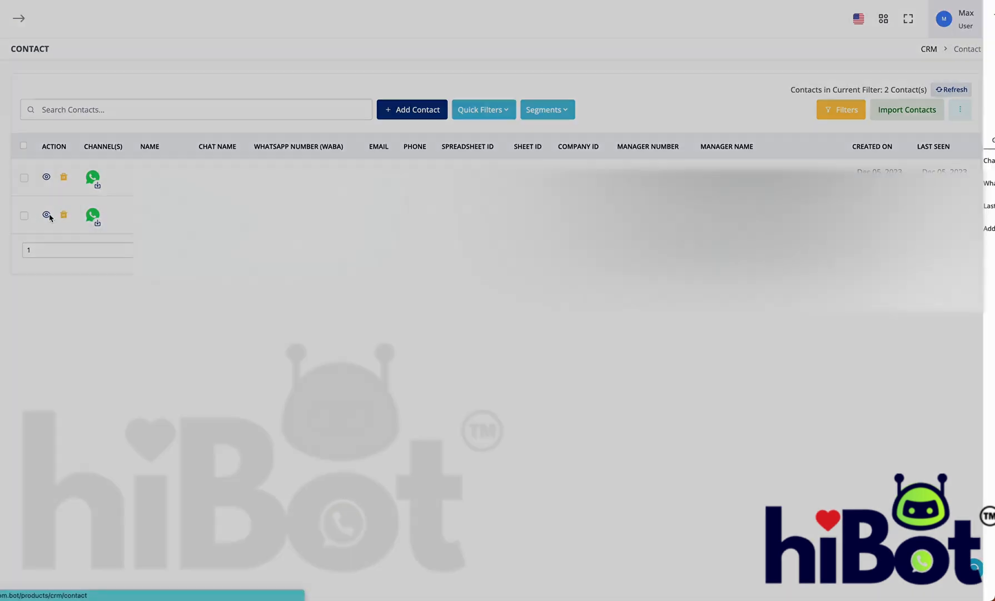
{"action": "left_click", "coordinate": [883, 139]}
{"action": "scroll", "coordinate": [938, 451], "scroll_direction": "down", "scroll_amount": 1}
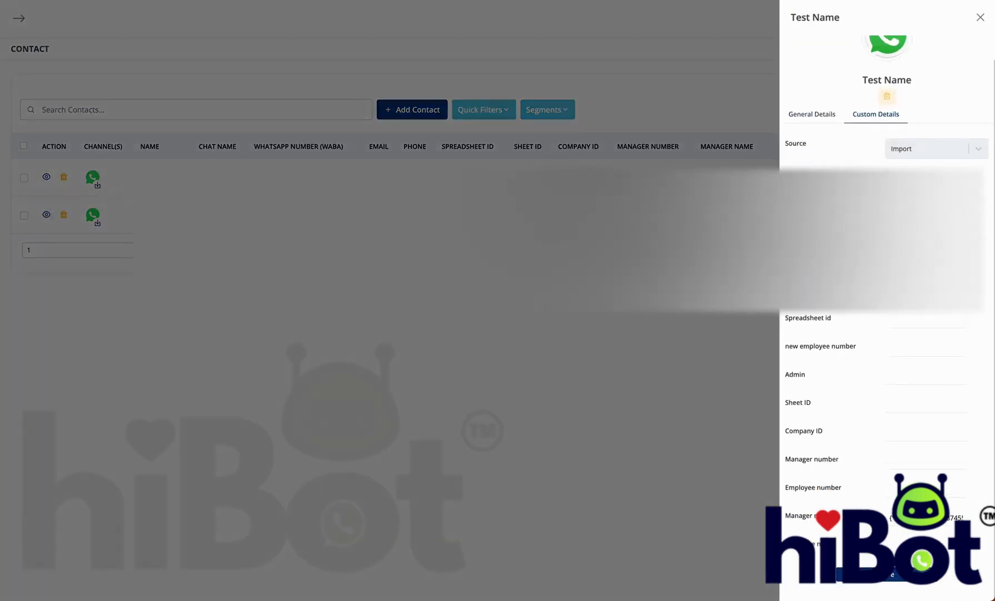
{"action": "scroll", "coordinate": [886, 334], "scroll_direction": "up", "scroll_amount": 1}
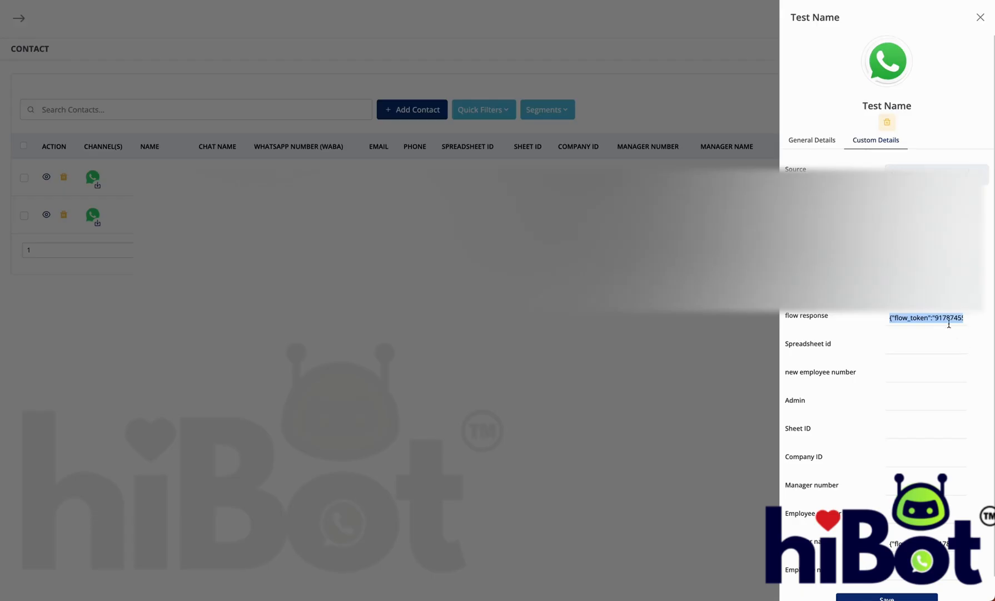
{"action": "triple_click", "coordinate": [939, 318]}
{"action": "left_click", "coordinate": [865, 313]}
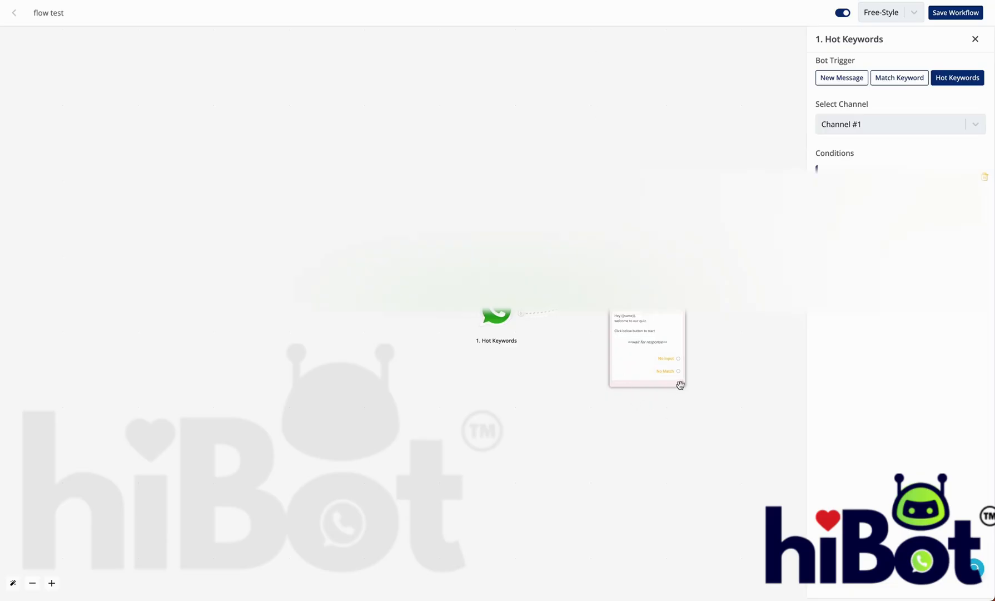
Step: Add a JSON Extractor 'Extract JSON' automation step after Send Question, found by searching 'json'
{"action": "left_click", "coordinate": [681, 383]}
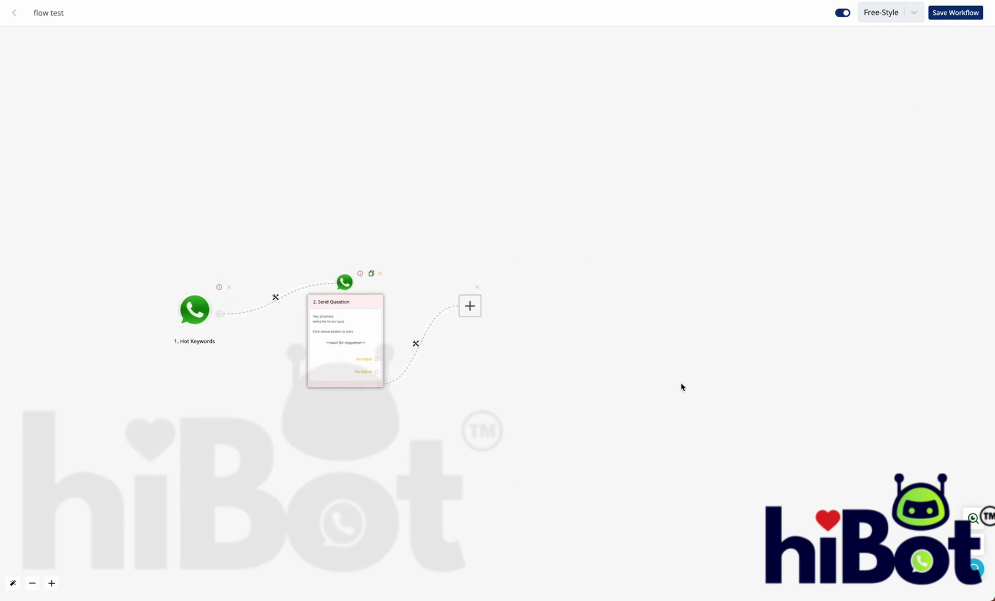
{"action": "left_click", "coordinate": [471, 317]}
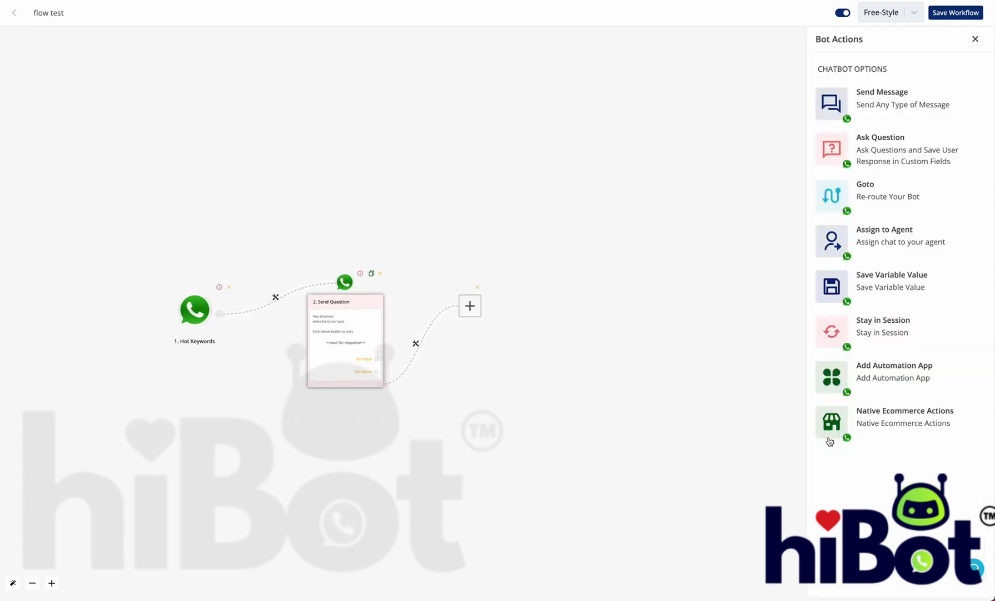
{"action": "left_click", "coordinate": [878, 373]}
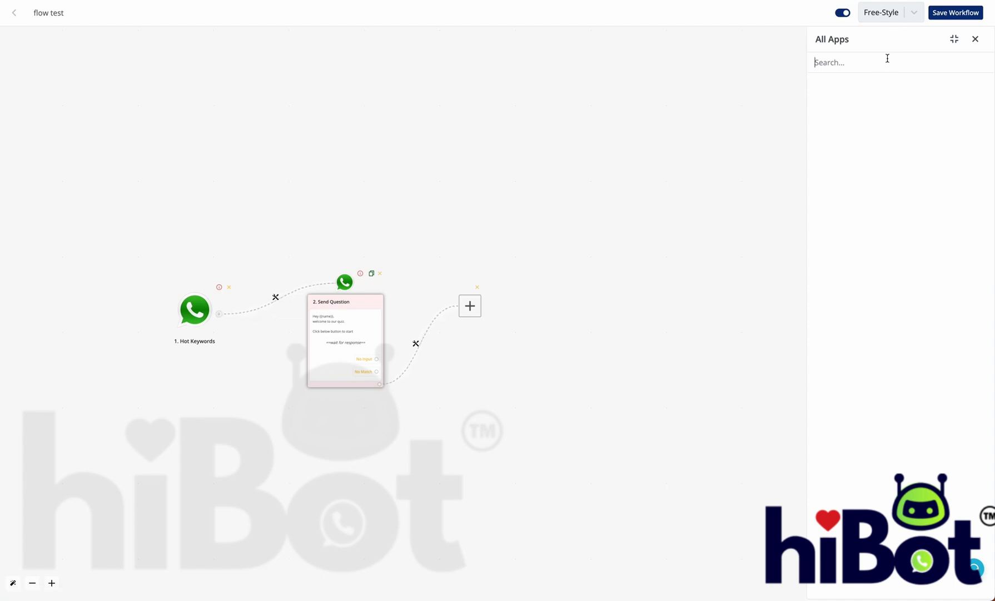
{"action": "type", "text": "json"}
{"action": "left_click", "coordinate": [870, 122]}
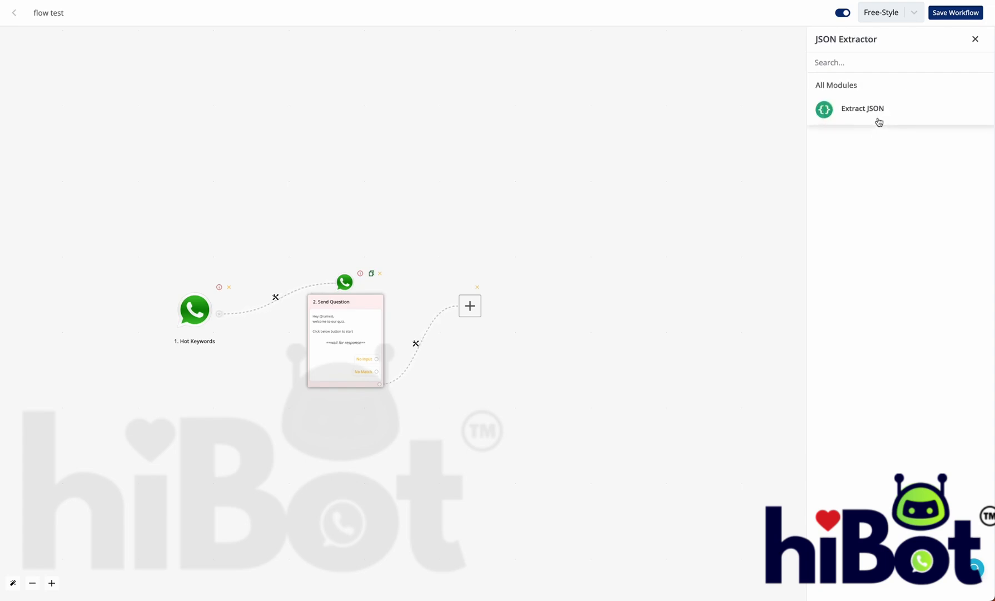
{"action": "left_click", "coordinate": [879, 120]}
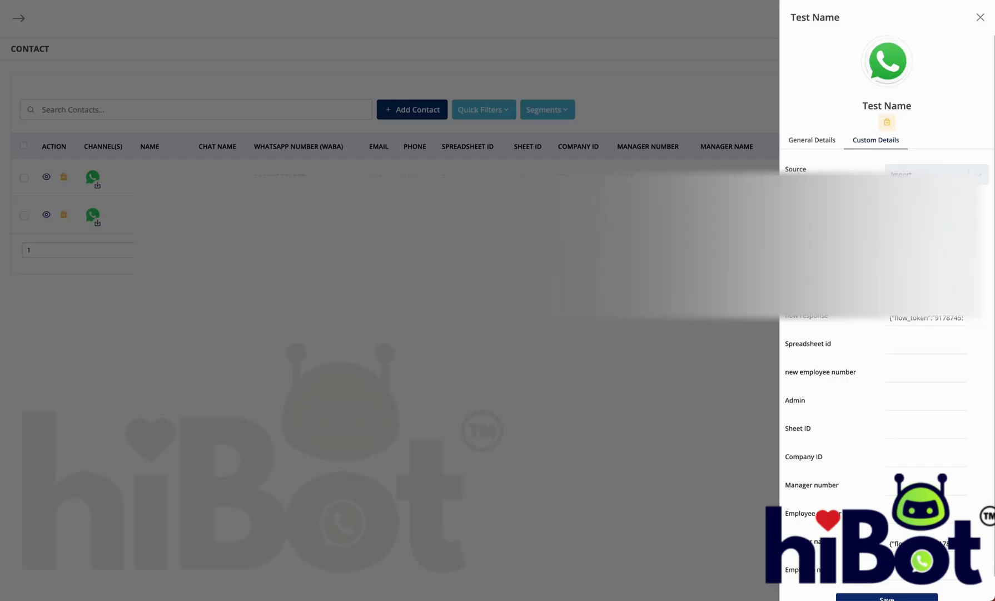
Step: Copy the contact's Chat UID and paste it as the Extract JSON test UID
{"action": "left_click", "coordinate": [819, 141]}
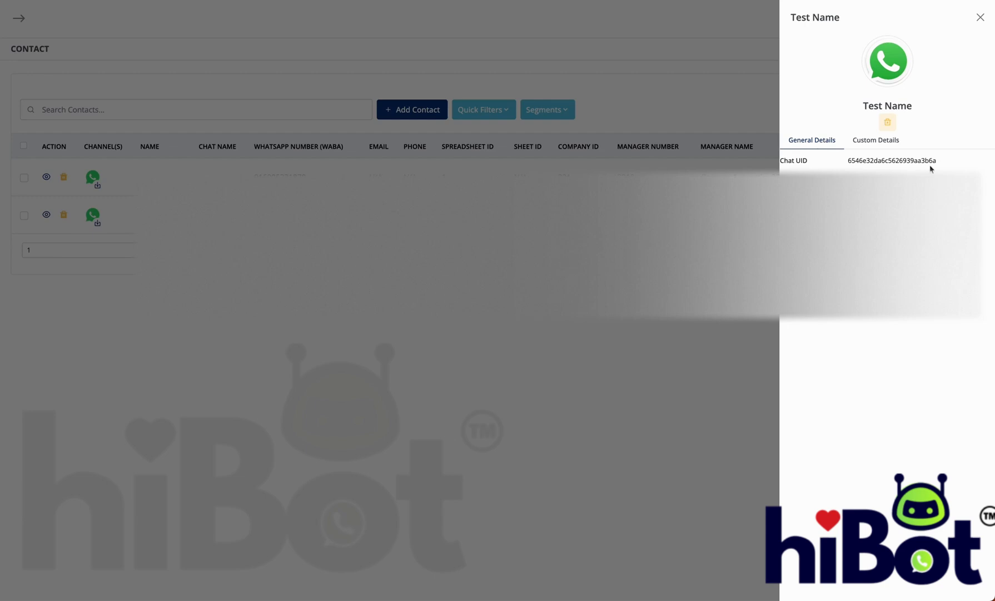
{"action": "left_click", "coordinate": [947, 160]}
{"action": "left_click_drag", "start_coordinate": [947, 161], "coordinate": [849, 160]}
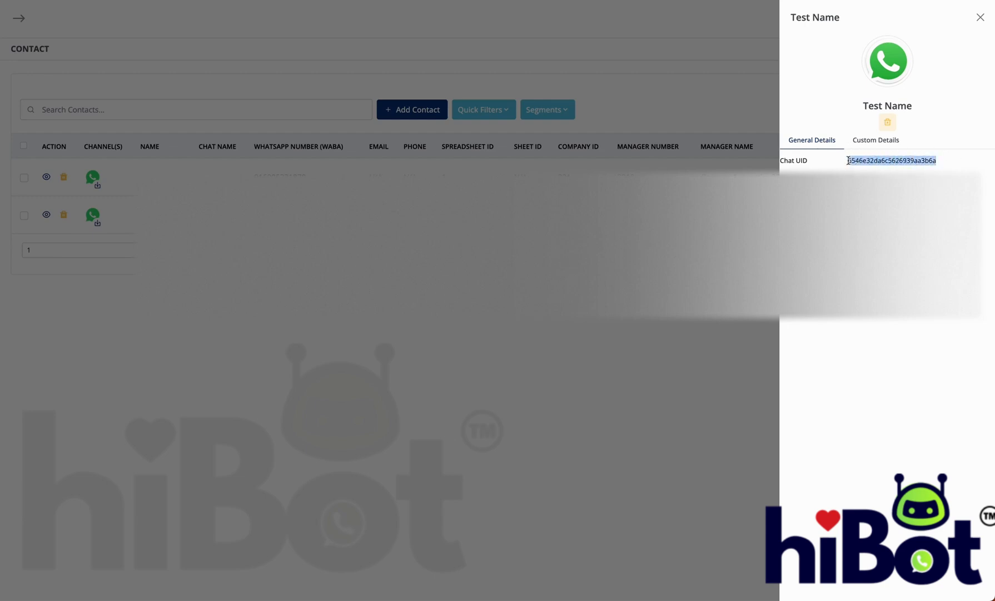
{"action": "key", "text": "ctrl+c"}
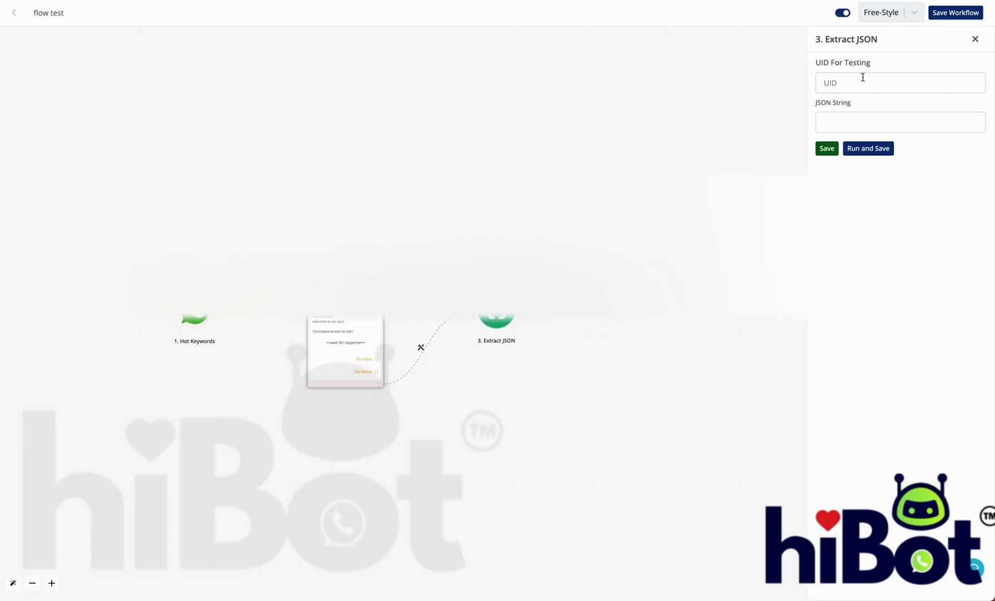
{"action": "left_click", "coordinate": [863, 79]}
{"action": "key", "text": "ctrl+v"}
Step: Map the JSON String field to the {{flow_response}} variable
{"action": "left_click", "coordinate": [863, 116]}
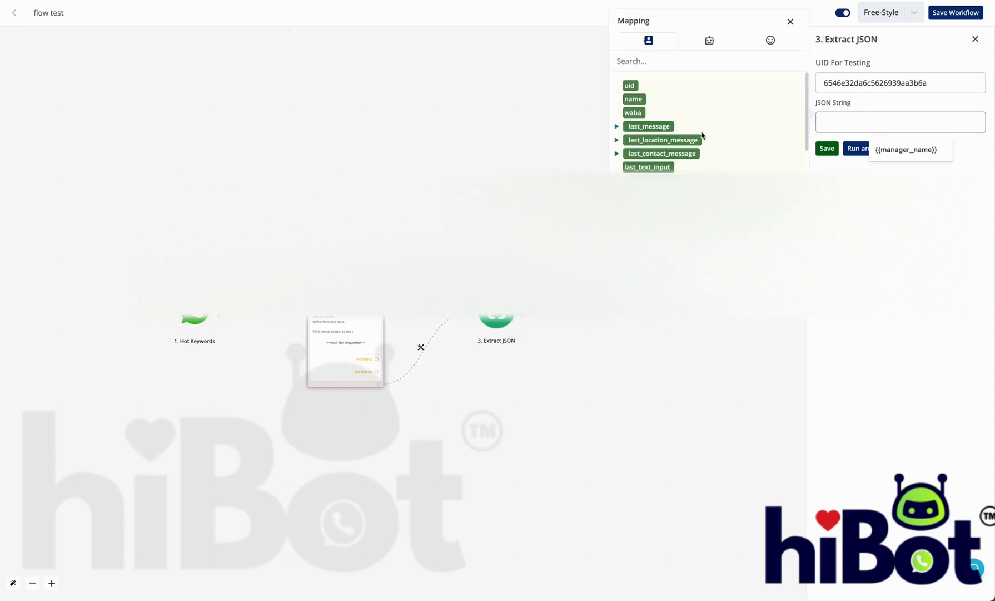
{"action": "left_click", "coordinate": [674, 60]}
{"action": "type", "text": "flow"}
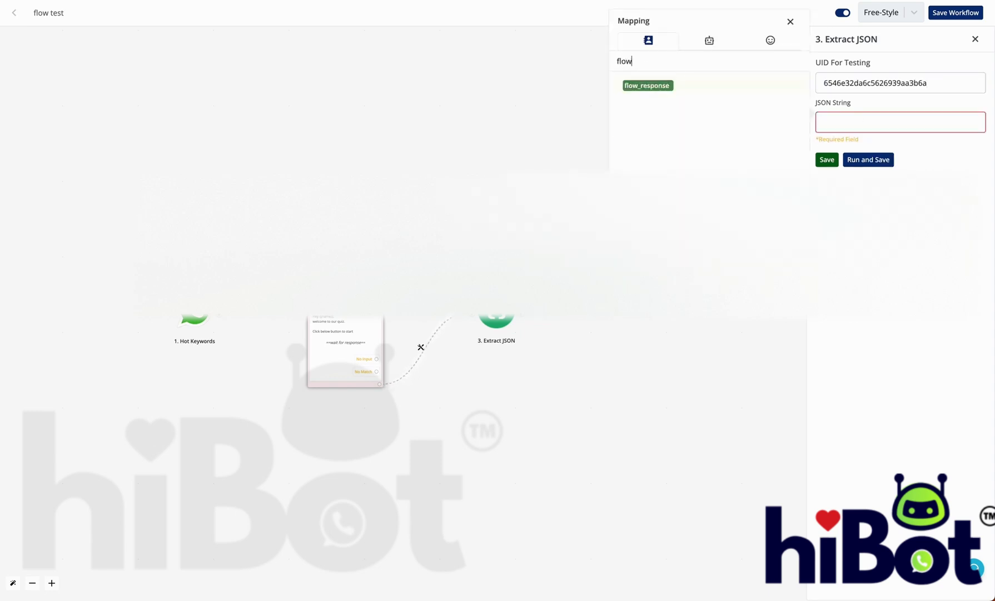
{"action": "left_click", "coordinate": [649, 85]}
{"action": "left_click", "coordinate": [952, 152]}
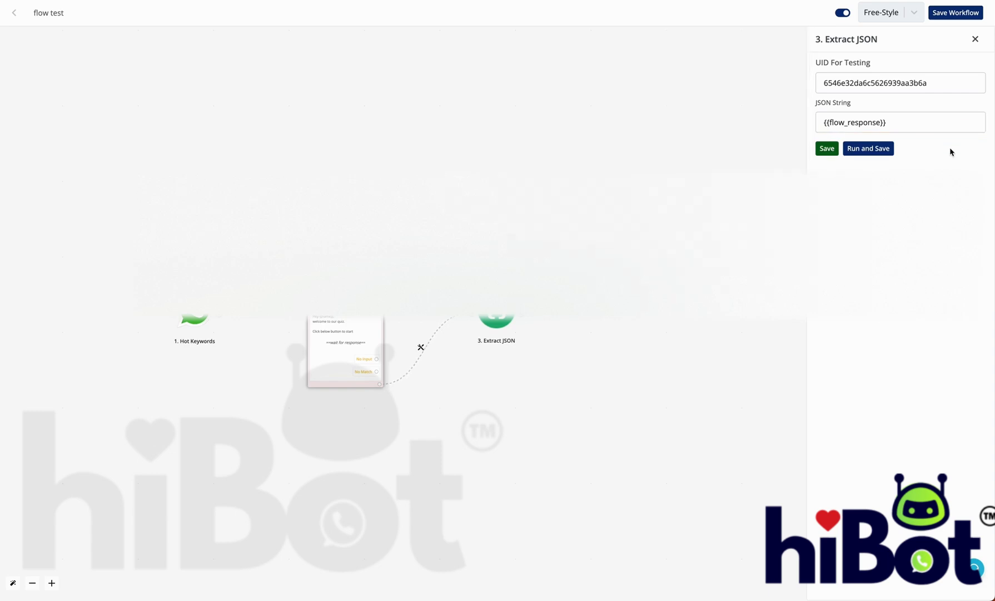
{"action": "left_click_drag", "start_coordinate": [903, 121], "coordinate": [818, 122]}
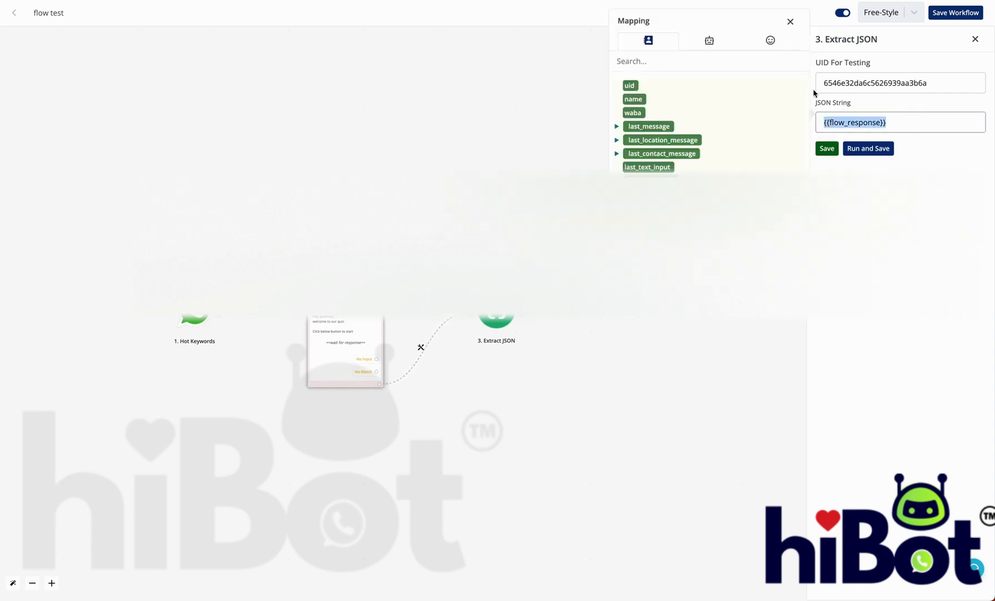
{"action": "left_click", "coordinate": [792, 23]}
{"action": "left_click_drag", "start_coordinate": [942, 80], "coordinate": [819, 81]}
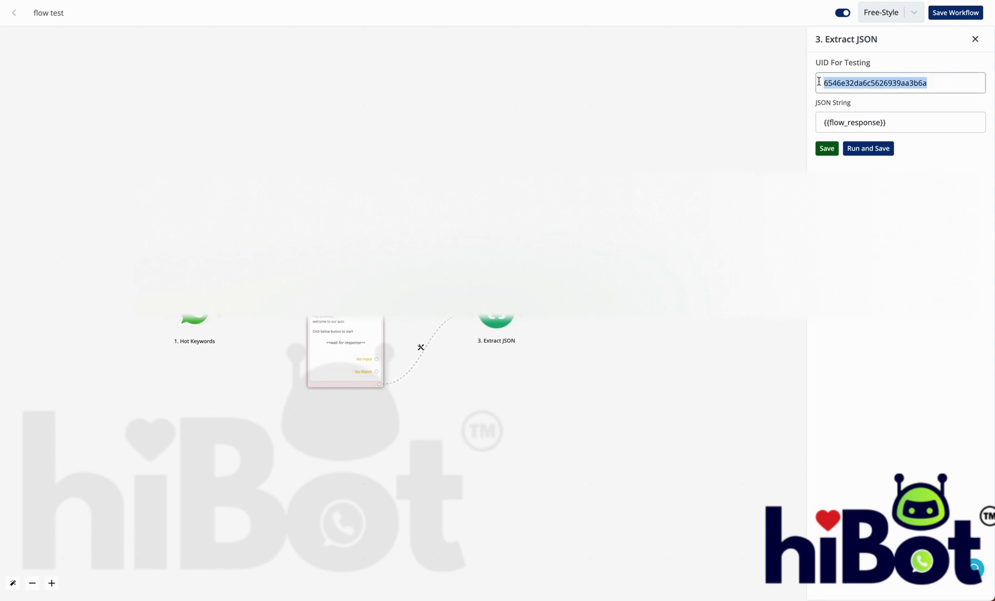
Step: Run and save the extraction test, inspect the run results, and close the settings
{"action": "left_click", "coordinate": [865, 151]}
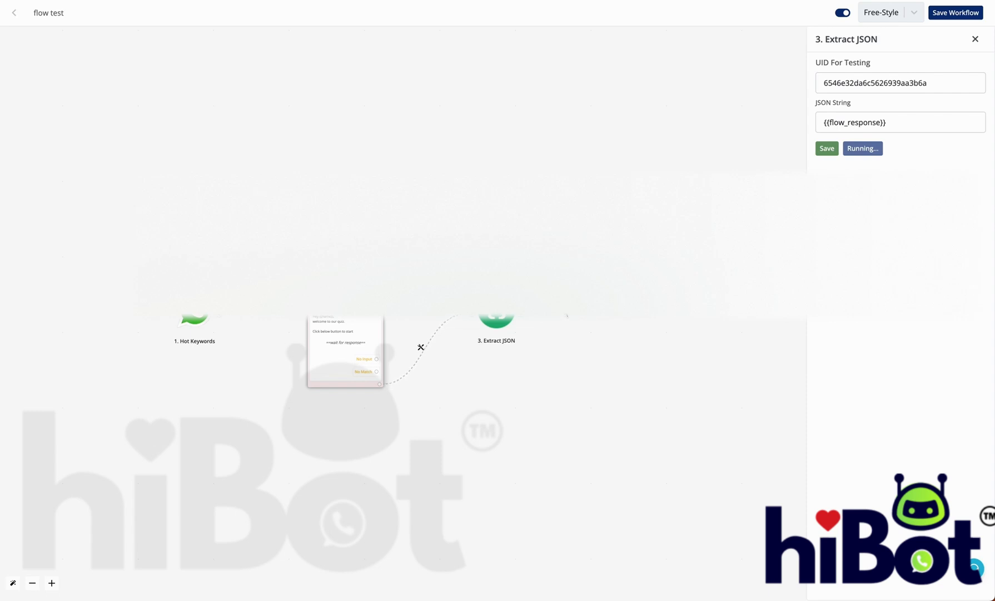
{"action": "left_click", "coordinate": [942, 155]}
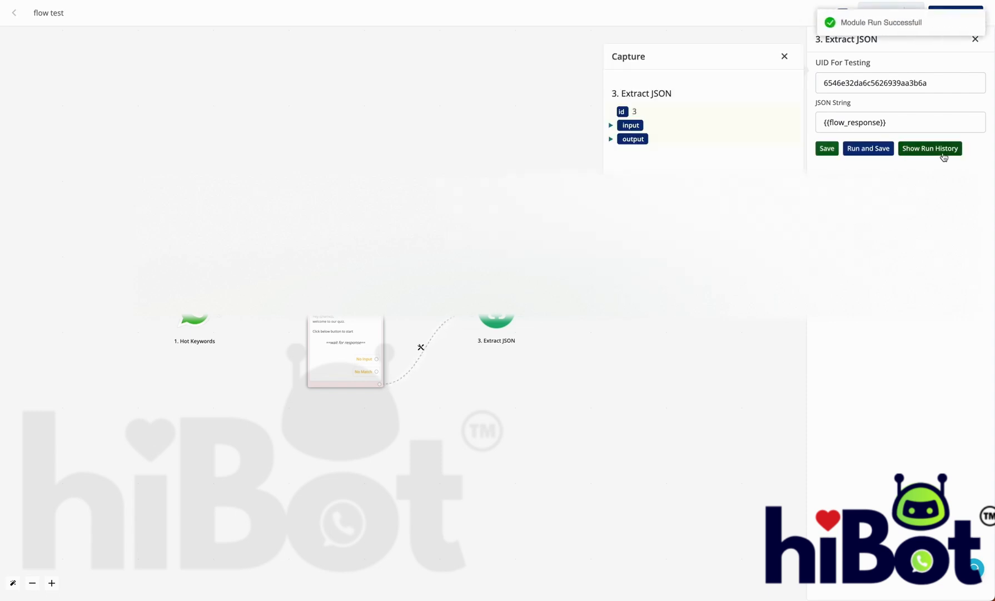
{"action": "left_click", "coordinate": [610, 138]}
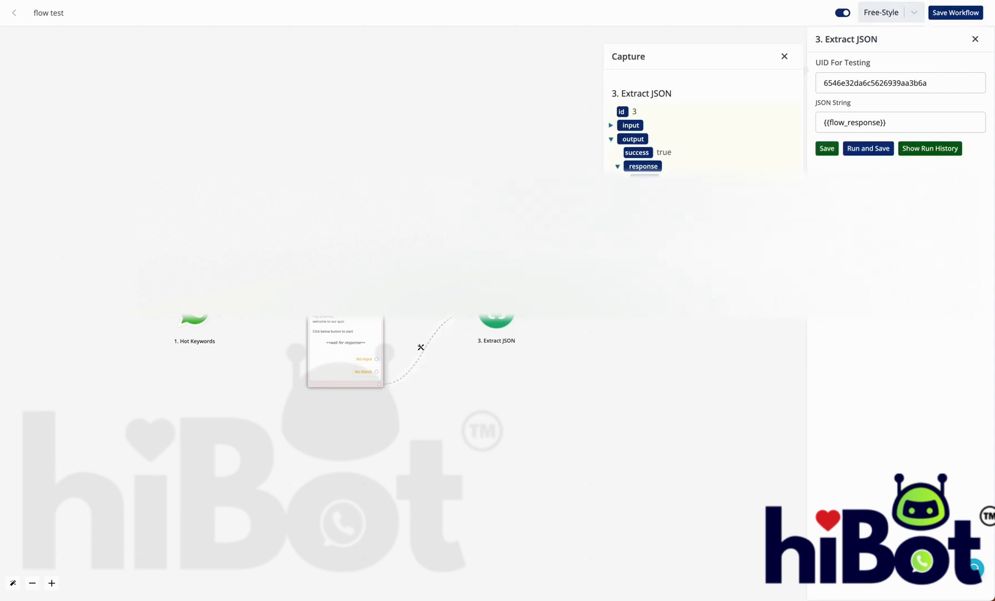
{"action": "scroll", "coordinate": [704, 128], "scroll_direction": "down", "scroll_amount": 2}
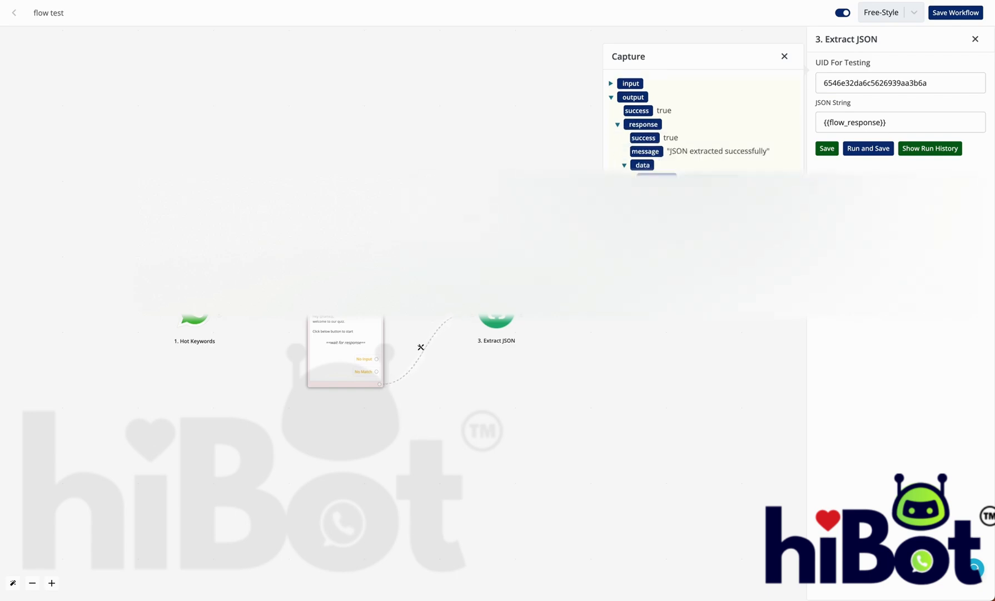
{"action": "left_click", "coordinate": [784, 57]}
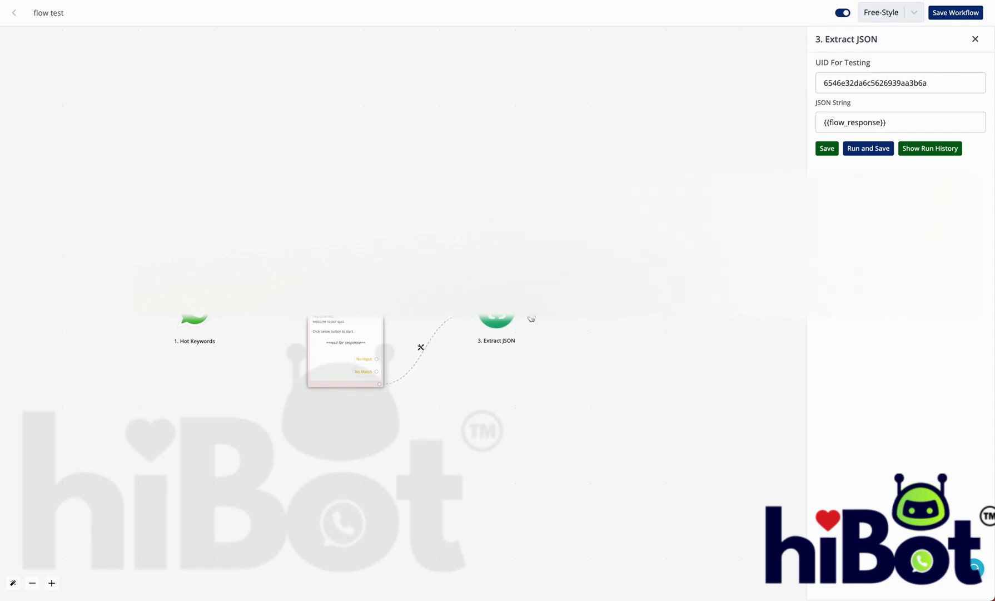
{"action": "left_click", "coordinate": [521, 314]}
Step: Add a Save Variable step mapping q1 to screen_1_RadioButtonsGroup_0
{"action": "left_click", "coordinate": [470, 306]}
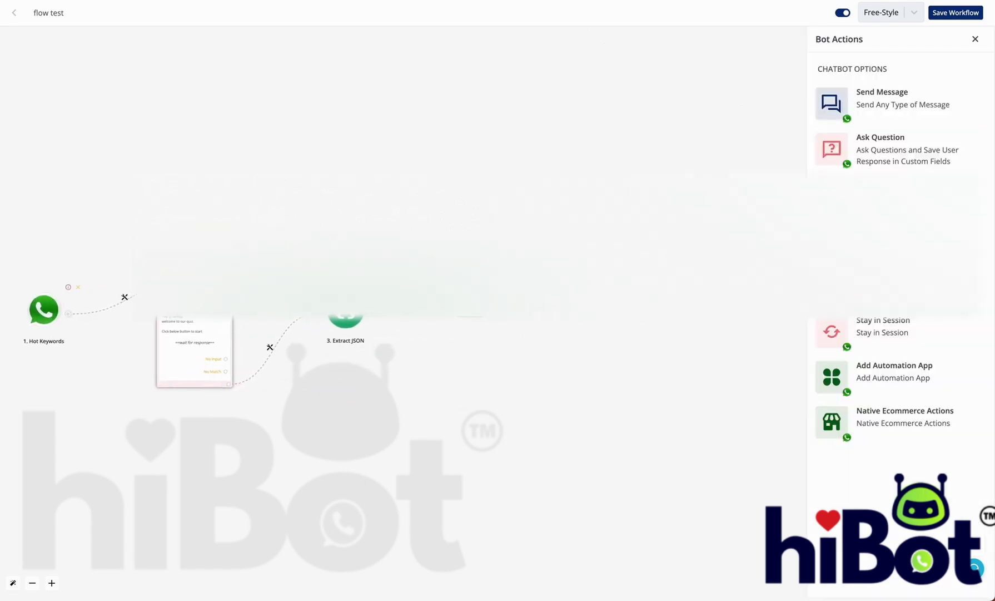
{"action": "left_click", "coordinate": [884, 239]}
{"action": "left_click", "coordinate": [889, 88]}
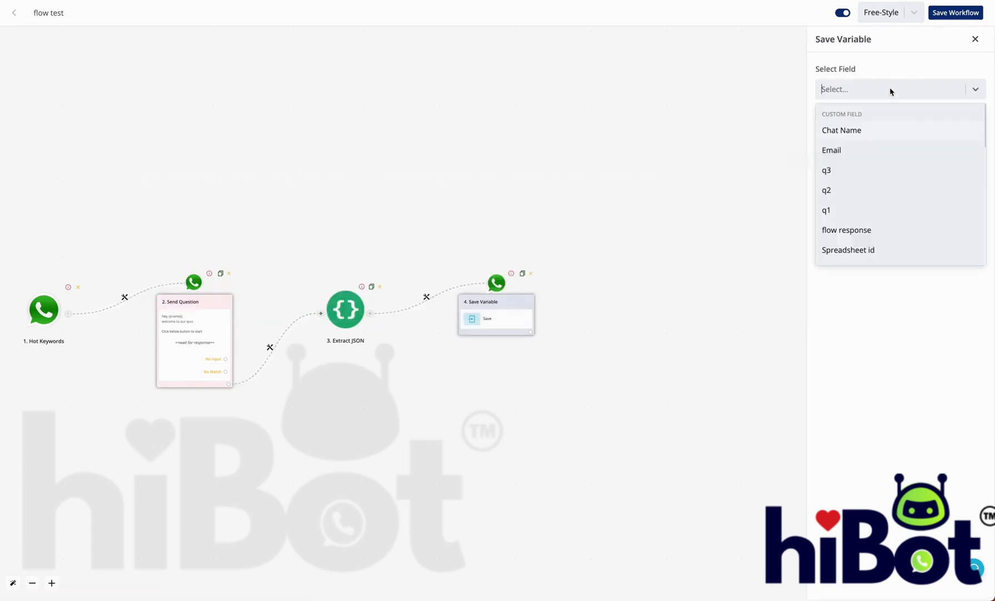
{"action": "left_click", "coordinate": [874, 209]}
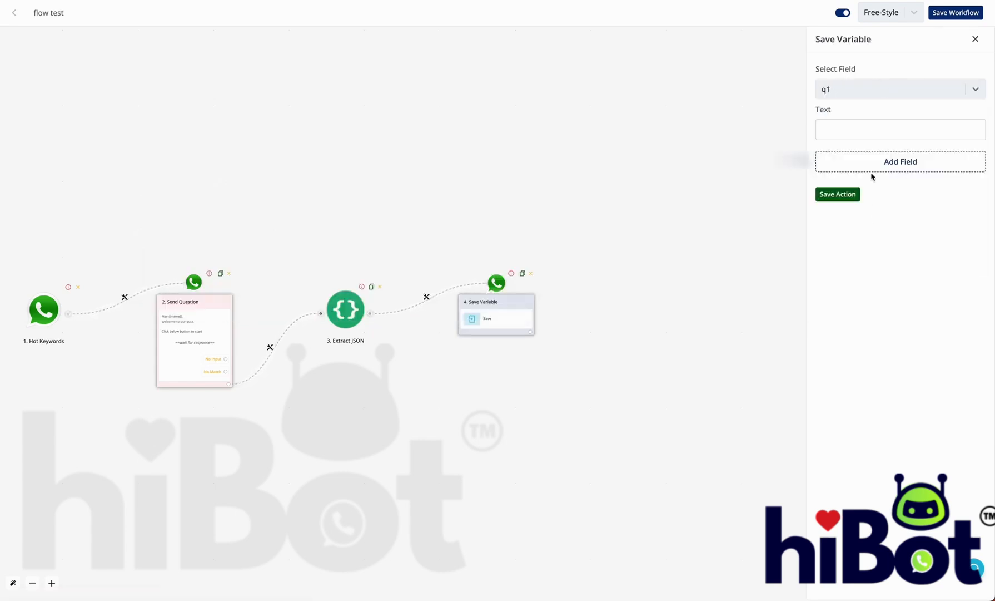
{"action": "left_click", "coordinate": [874, 133]}
{"action": "left_click", "coordinate": [748, 99]}
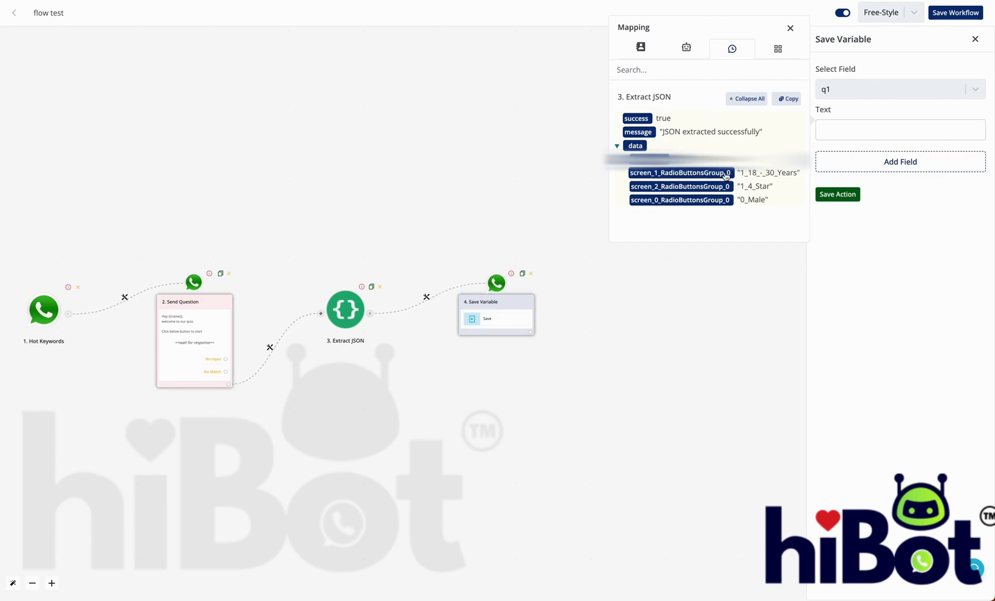
{"action": "left_click", "coordinate": [726, 173]}
{"action": "left_click", "coordinate": [895, 161]}
Step: Add a second field mapping q2 to screen_2_RadioButtonsGroup_0
{"action": "left_click", "coordinate": [895, 161]}
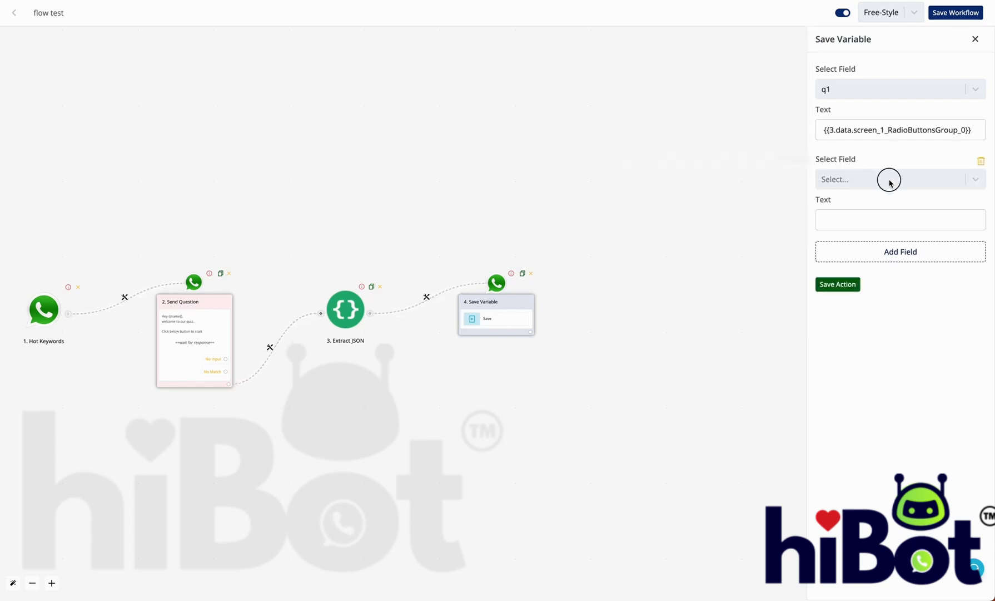
{"action": "left_click", "coordinate": [888, 179]}
{"action": "left_click", "coordinate": [870, 284]}
{"action": "left_click", "coordinate": [869, 220]}
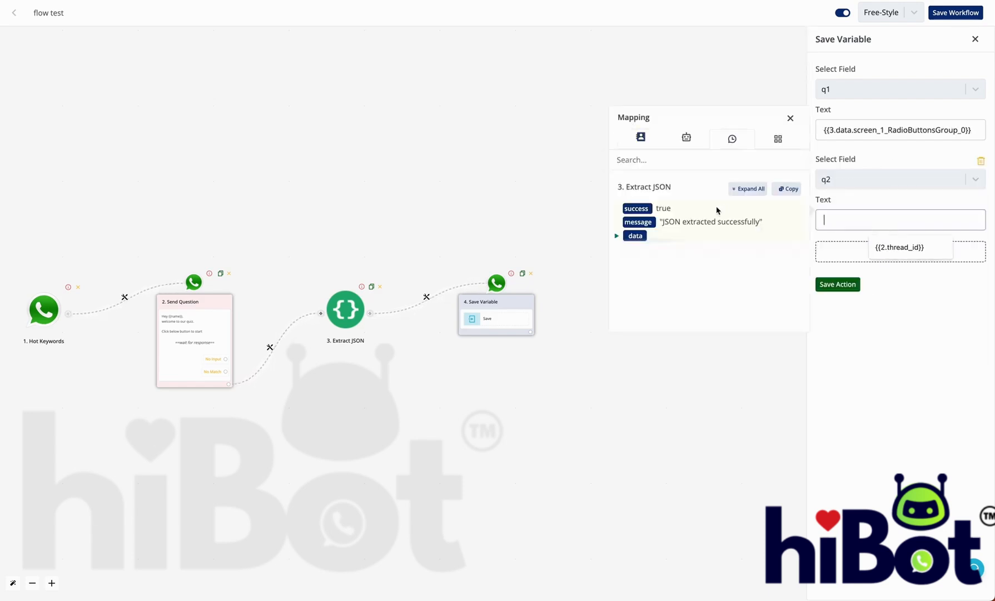
{"action": "left_click", "coordinate": [735, 192]}
{"action": "left_click", "coordinate": [720, 277]}
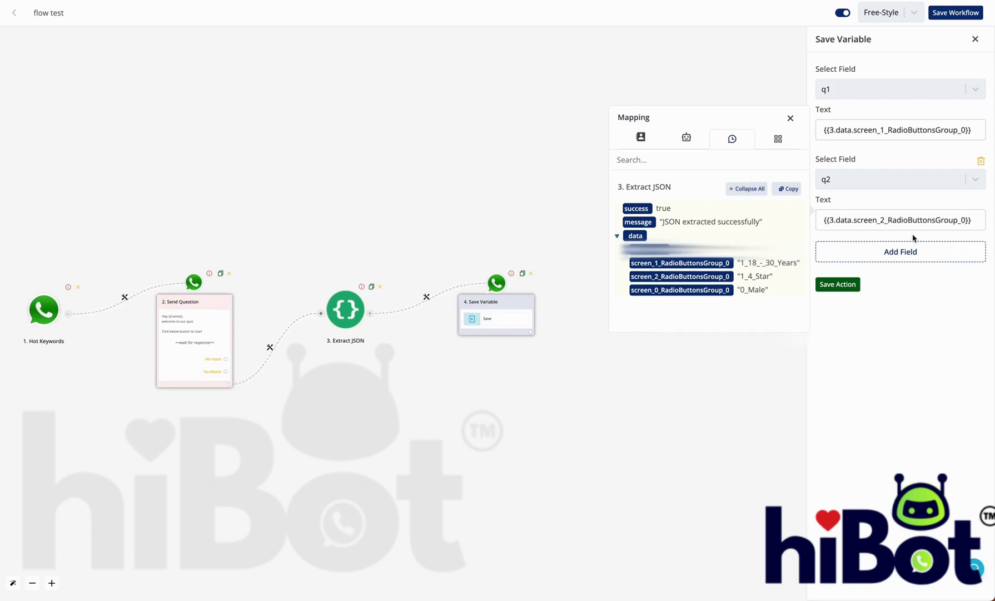
{"action": "left_click", "coordinate": [911, 249]}
Step: Add a third field mapping q3 to screen_0_RadioButtonsGroup_0
{"action": "left_click", "coordinate": [912, 250]}
{"action": "left_click", "coordinate": [905, 268]}
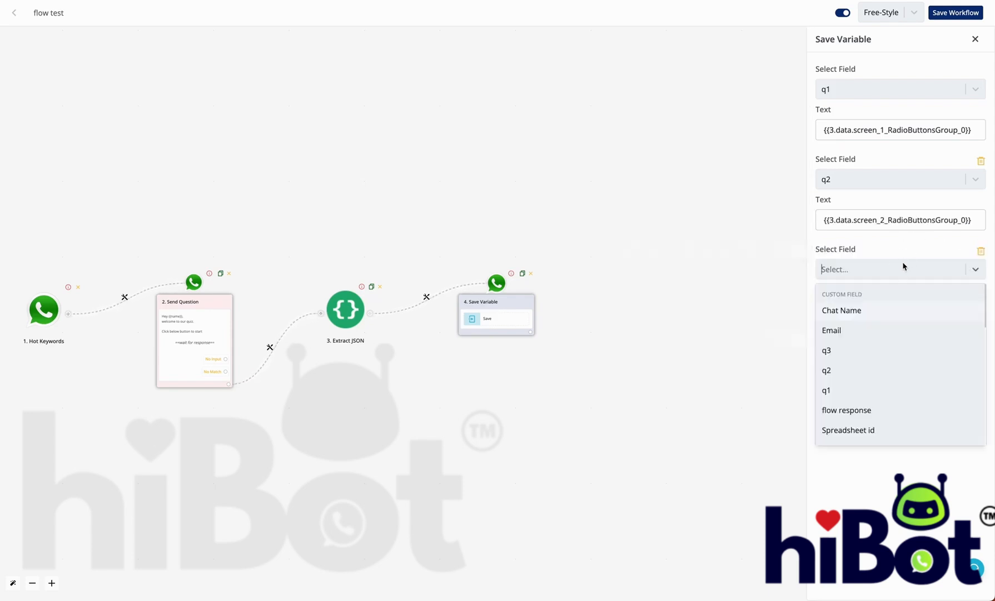
{"action": "left_click", "coordinate": [877, 345]}
{"action": "left_click", "coordinate": [879, 306]}
{"action": "left_click", "coordinate": [747, 279]}
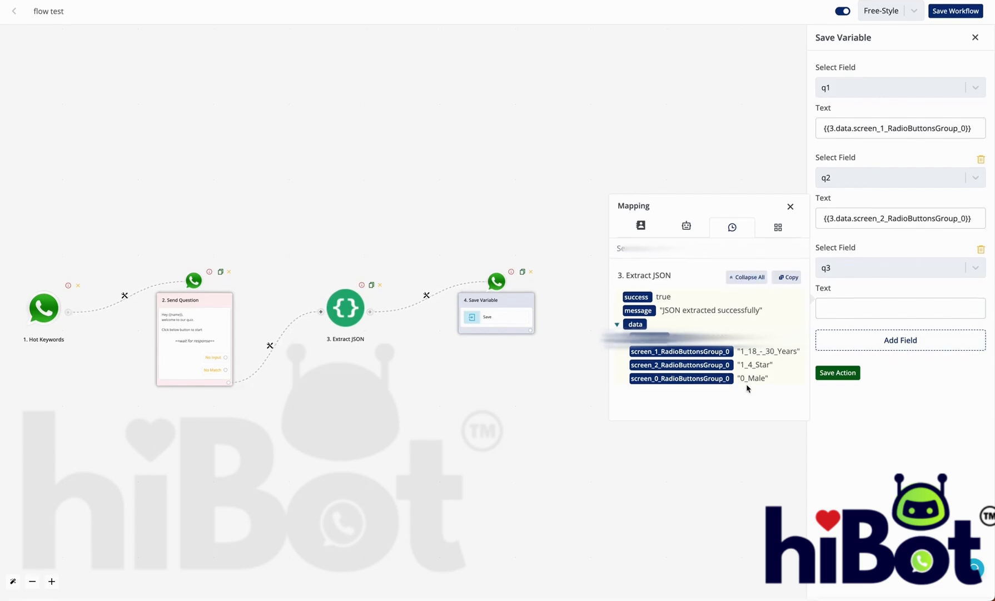
{"action": "left_click", "coordinate": [714, 383]}
Step: Save the Save Variable action and the flow test workflow
{"action": "left_click", "coordinate": [840, 373]}
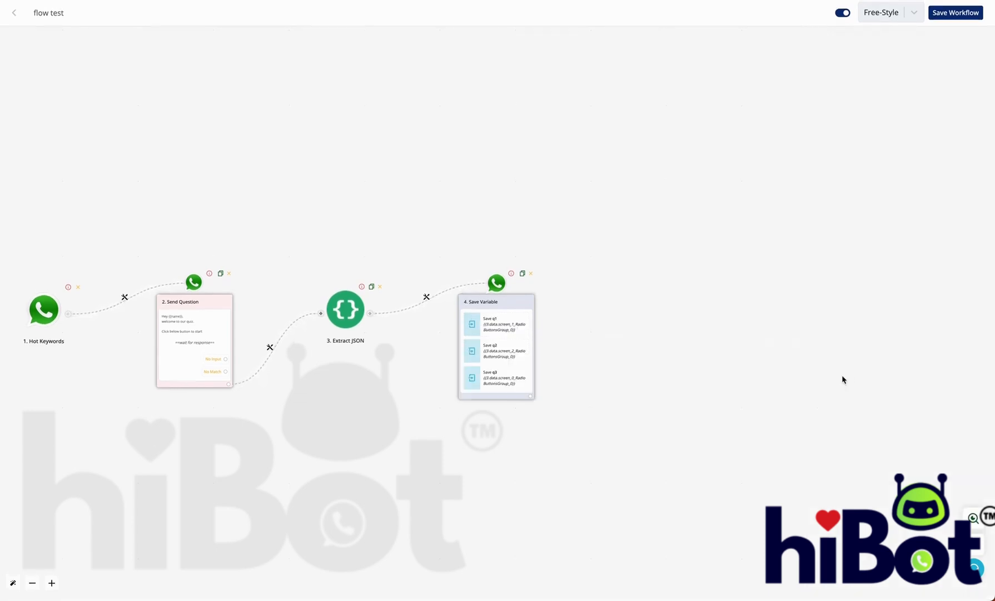
{"action": "left_click_drag", "start_coordinate": [699, 318], "coordinate": [927, 223]}
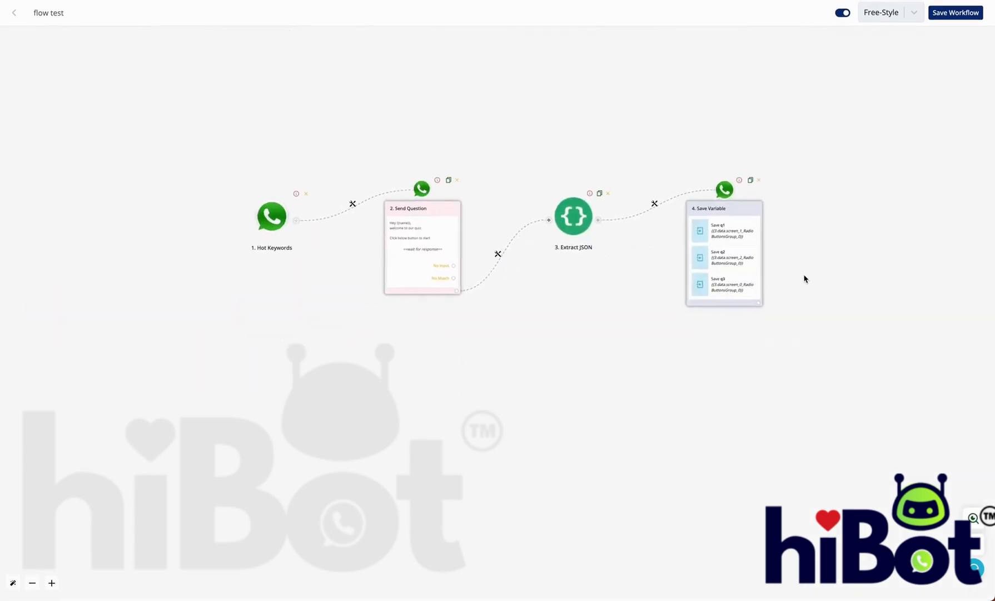
{"action": "left_click", "coordinate": [940, 16]}
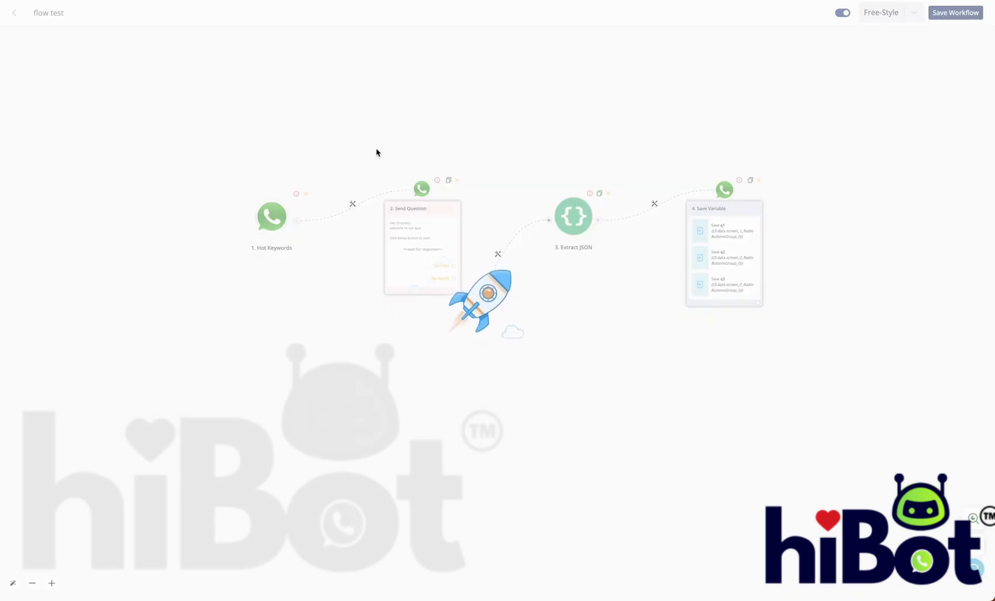